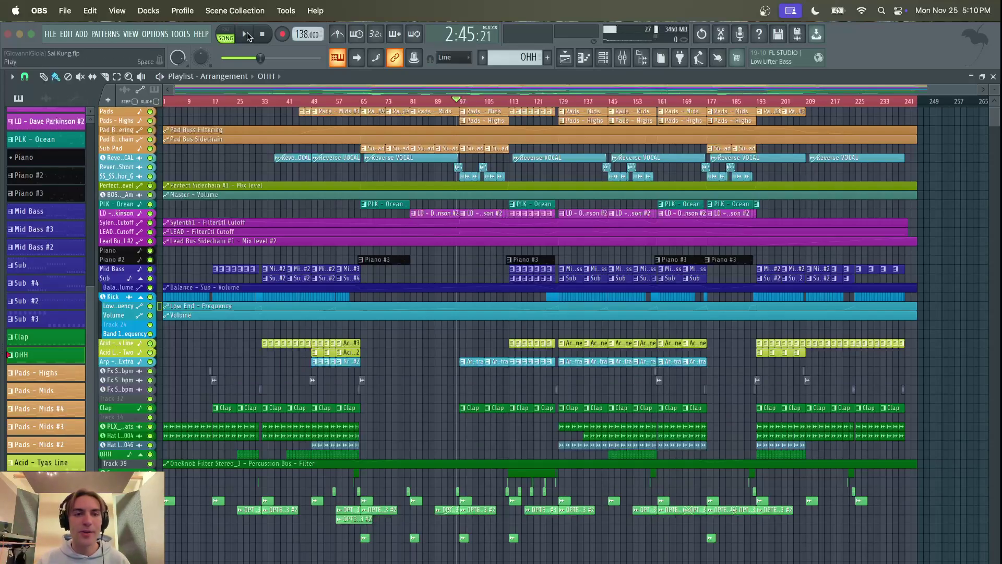
- Play the full arrangement from about bar 96 and pause it at bar 113
click(367, 165)
key(space)
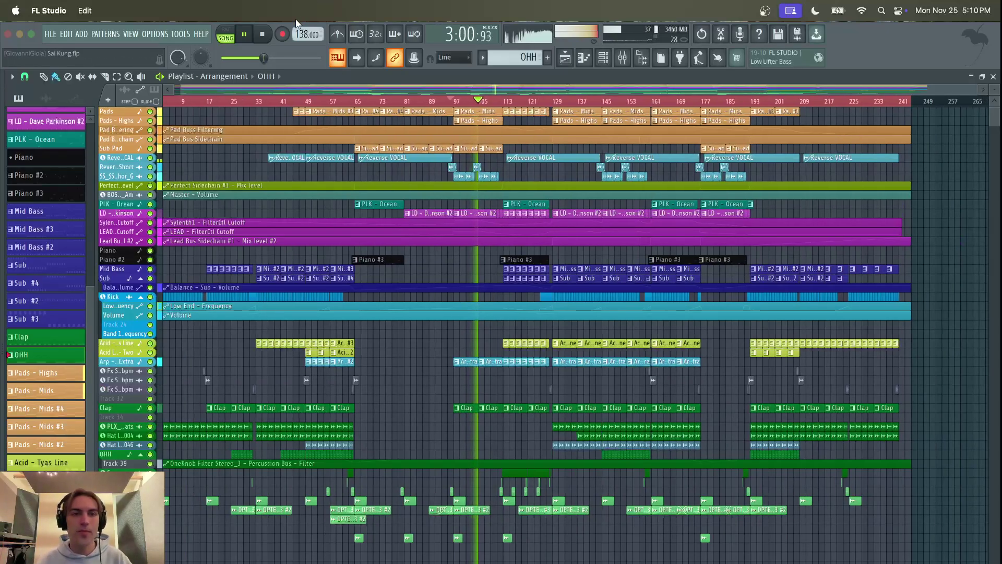
click(243, 37)
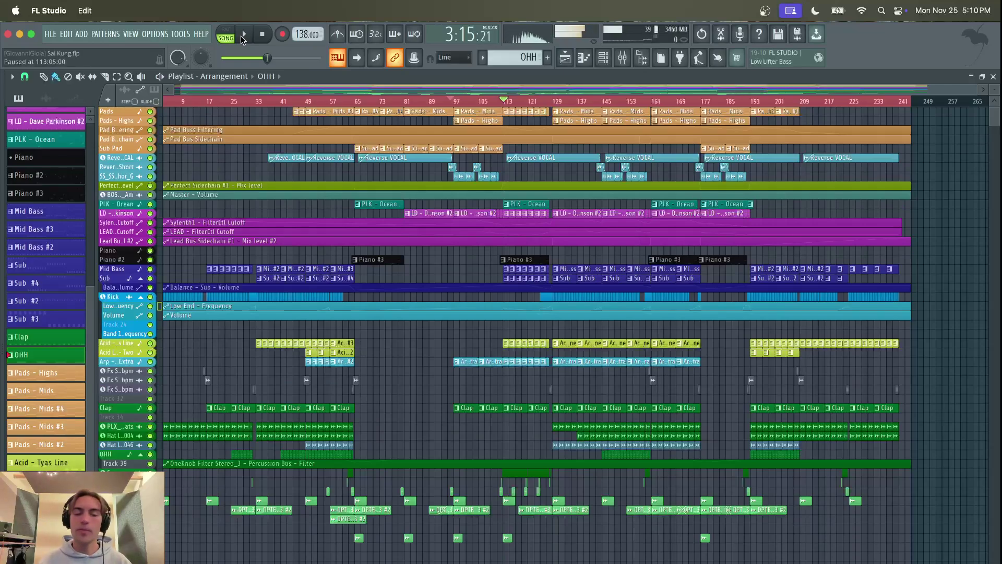
- Solo the Kick track with its Low End - Frequency and Volume automation, plus the Mid Bass, Sub and Balance - Sub - Volume tracks
drag(204, 92, 133, 76)
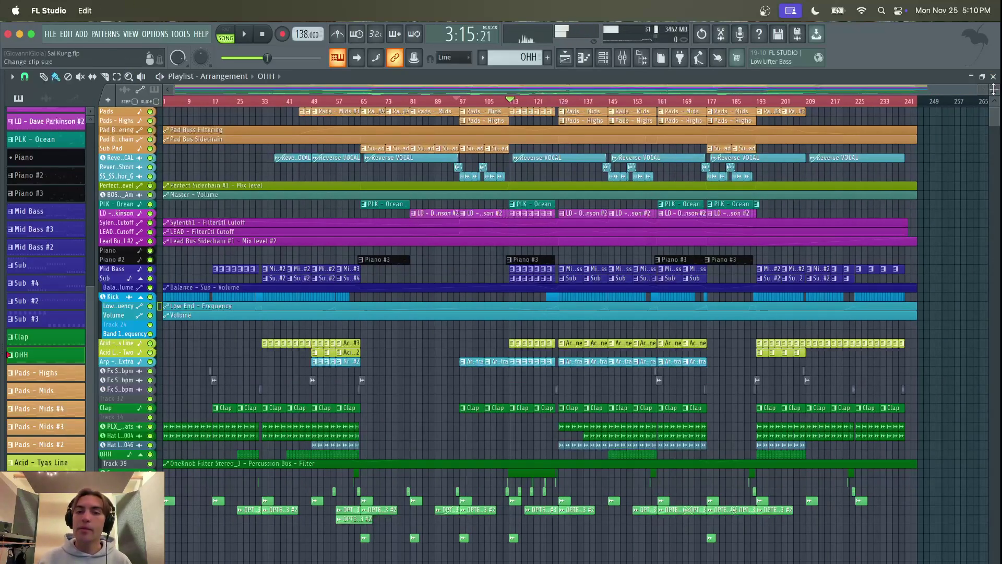
scroll(160, 305, up, 6)
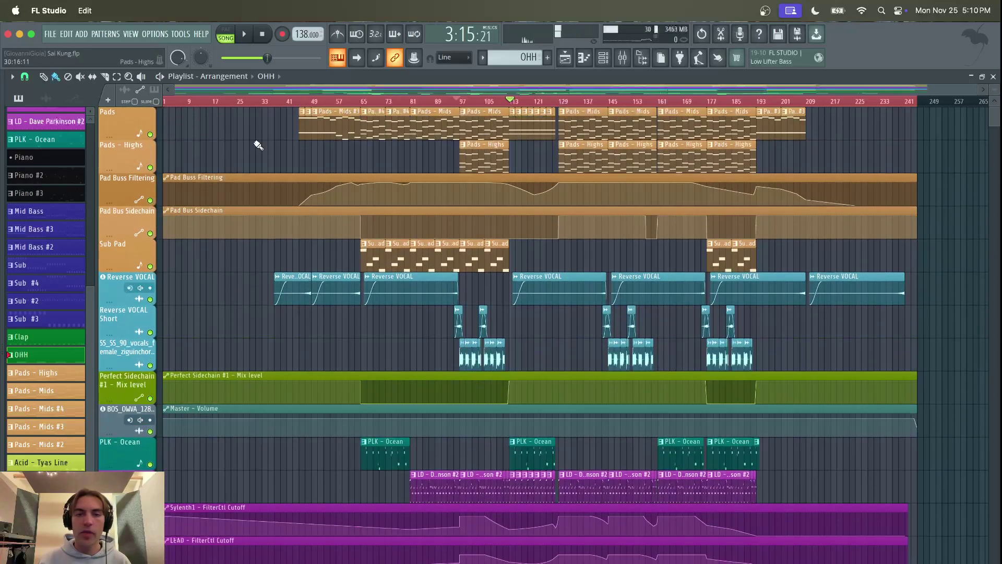
scroll(223, 141, down, 10)
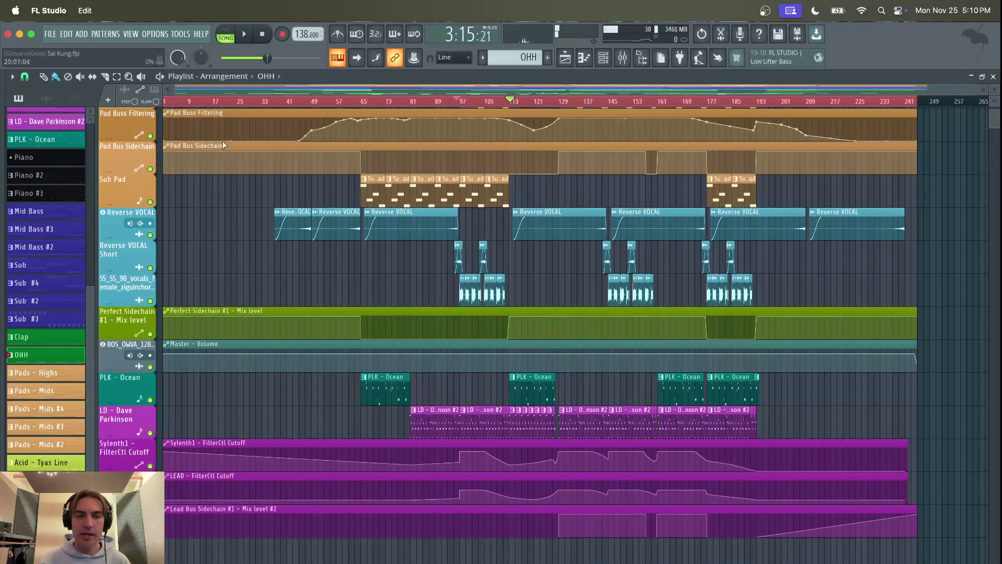
scroll(224, 143, down, 1)
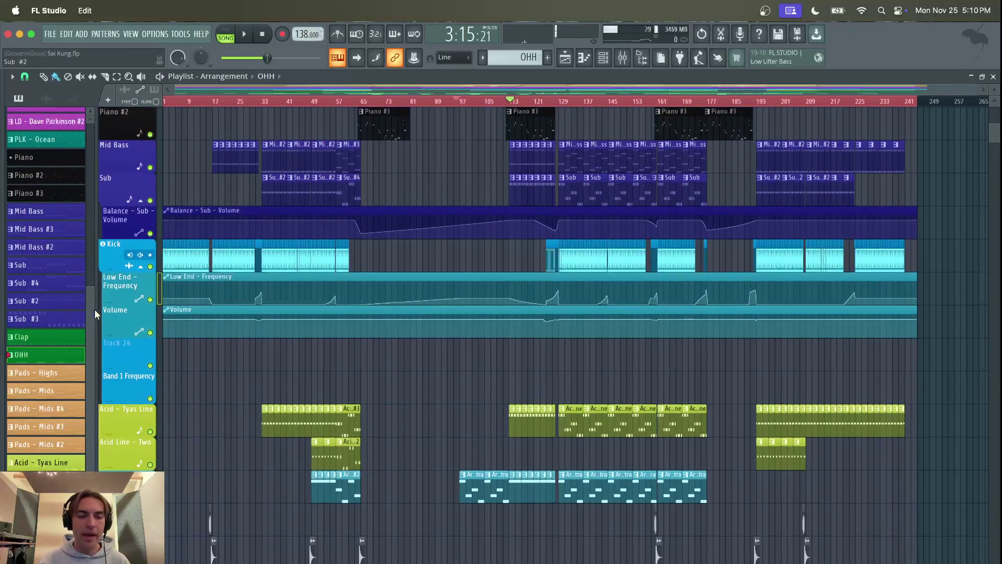
right_click(150, 266)
click(150, 299)
click(150, 332)
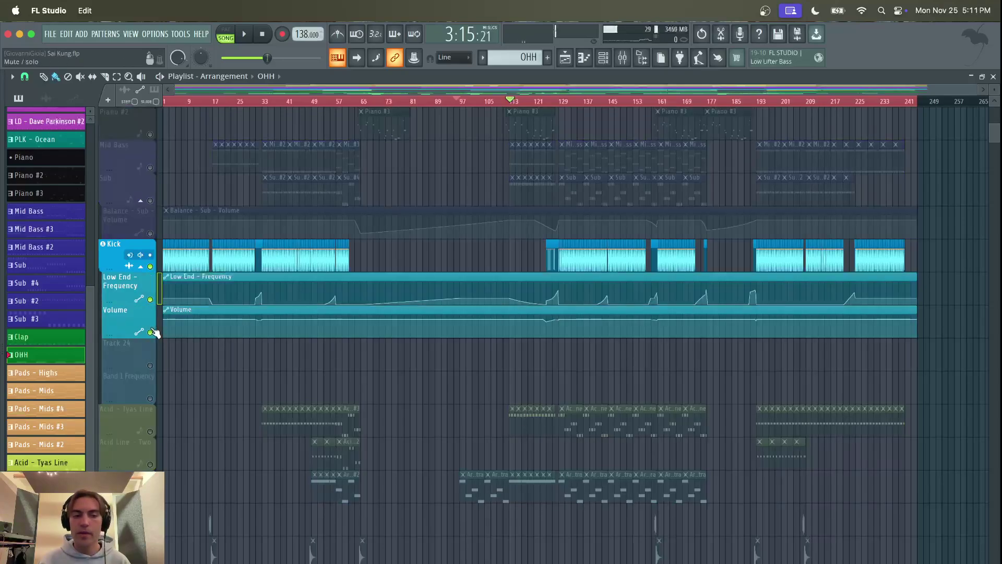
click(150, 233)
click(150, 201)
click(150, 167)
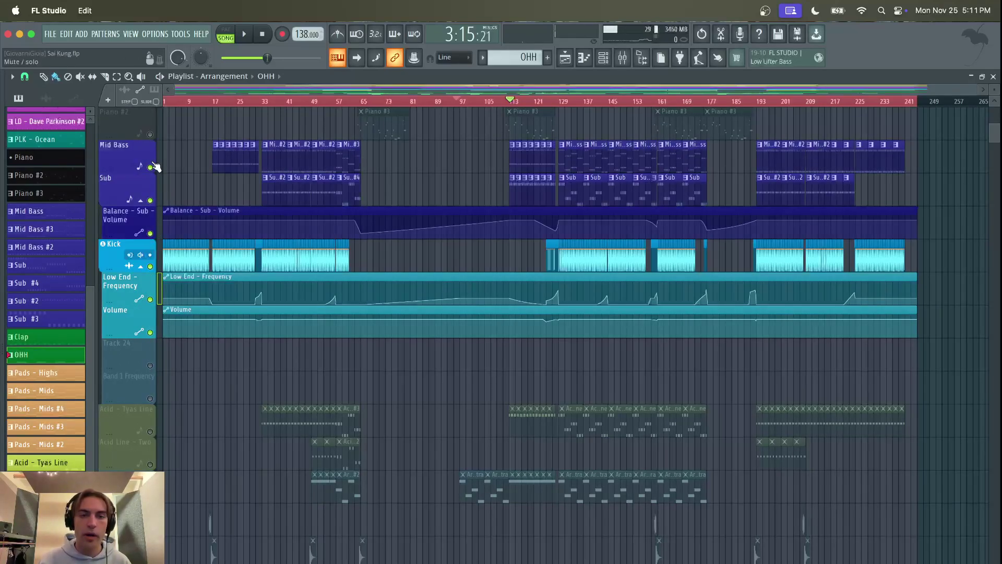
- Play the soloed kick and bass tracks from bar 33 and pause at about bar 37
click(262, 103)
scroll(270, 127, up, 10)
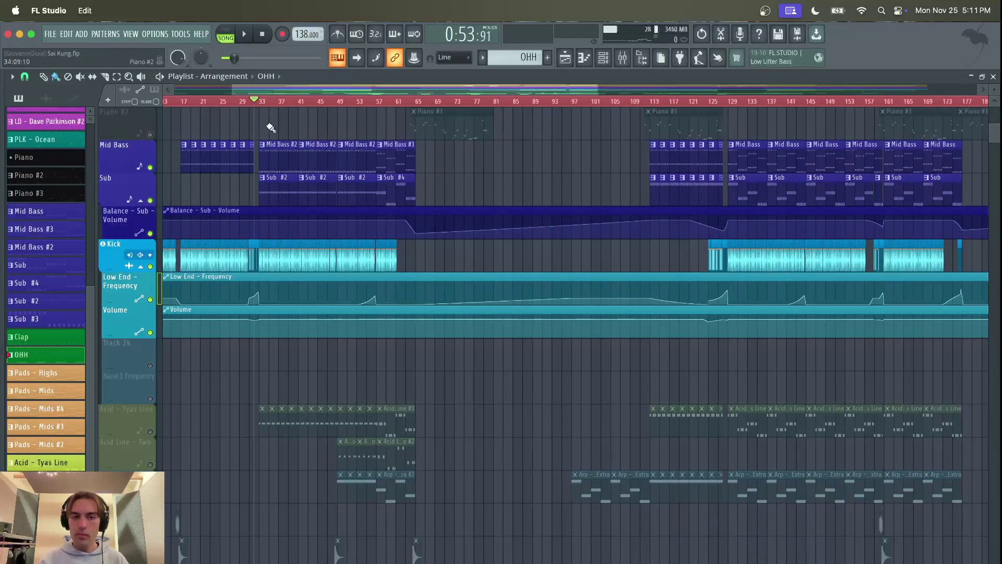
drag(273, 92, 263, 91)
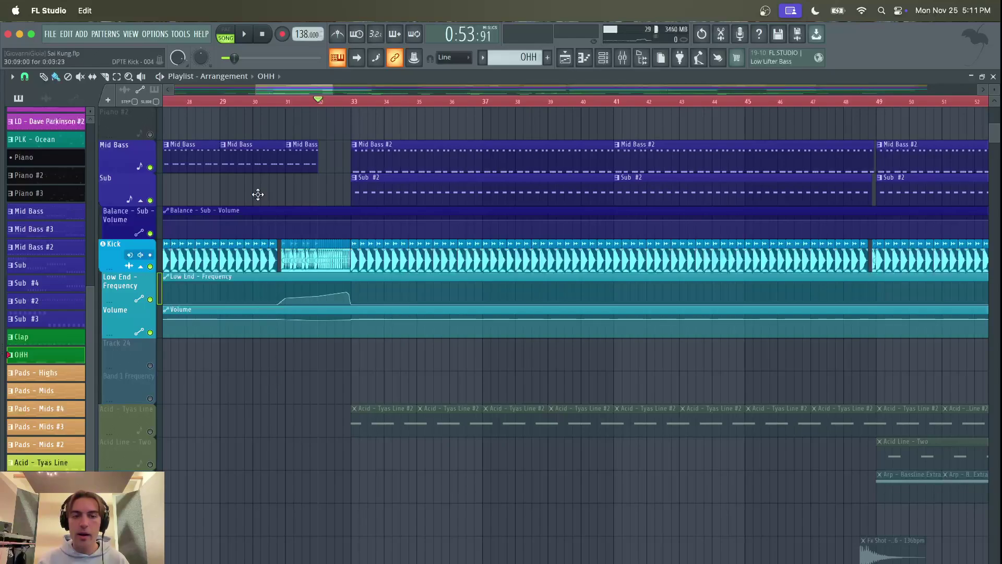
click(354, 102)
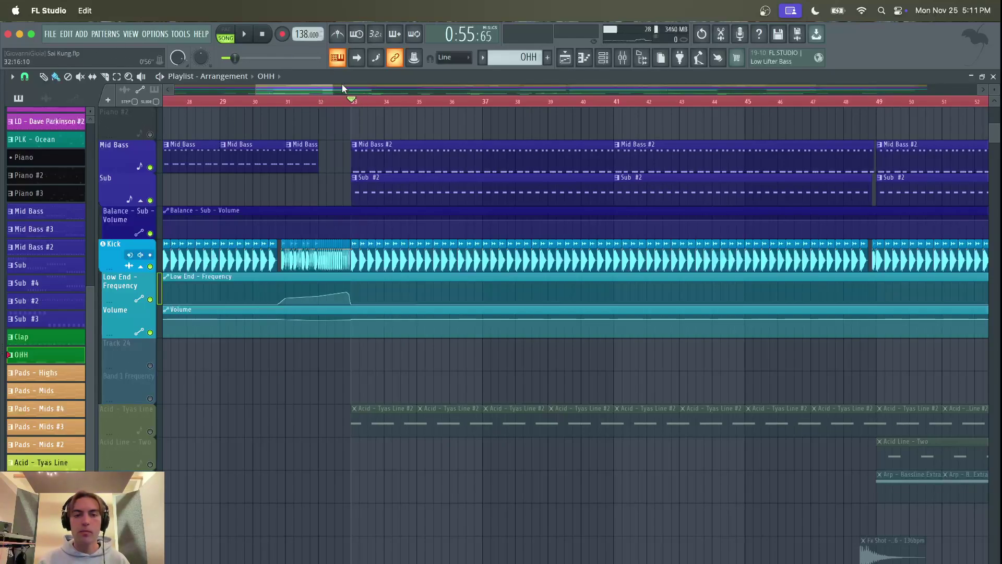
click(244, 35)
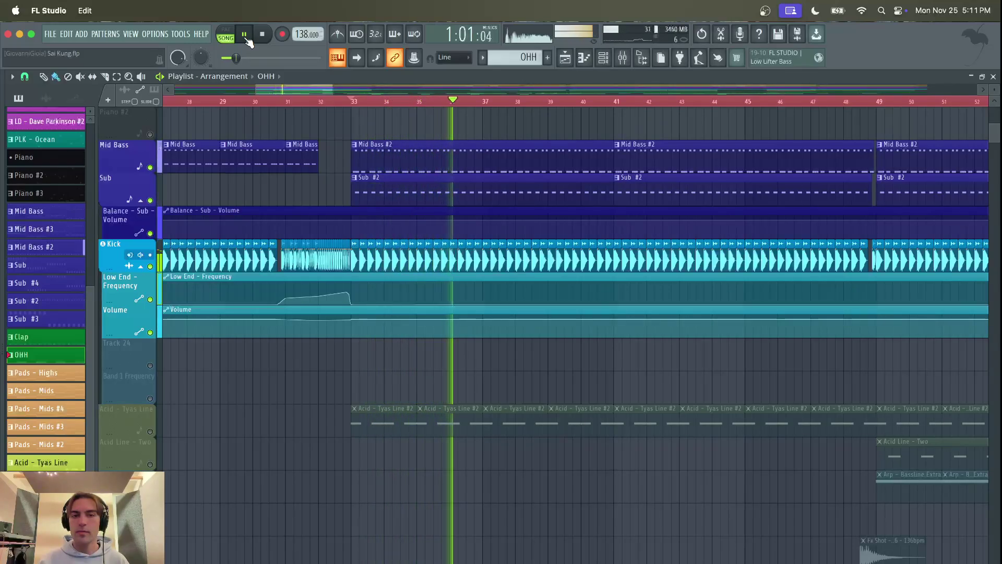
click(245, 35)
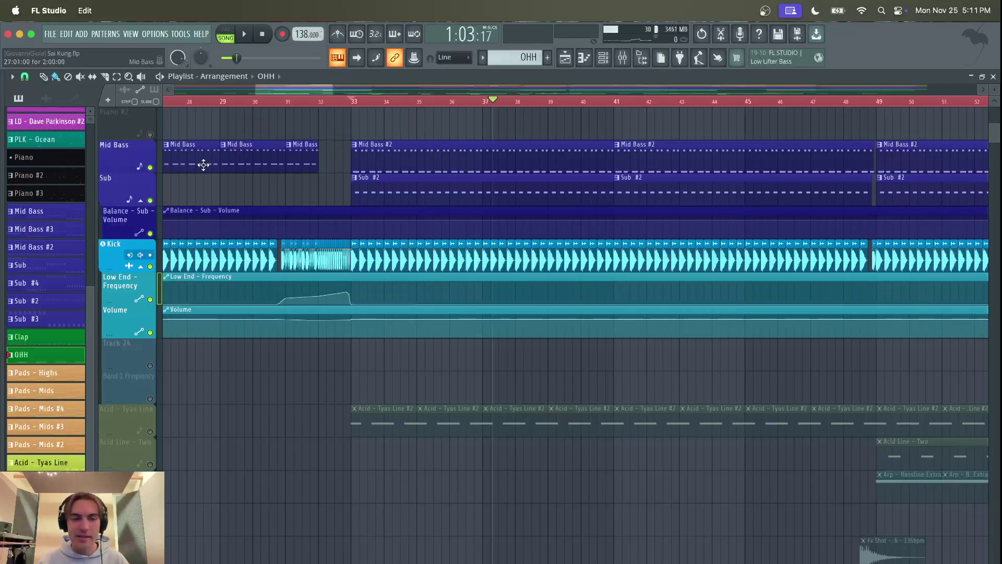
- Mute the Mid Bass track and compare the Sub #2 notes with the kick hits around bar 34
click(150, 167)
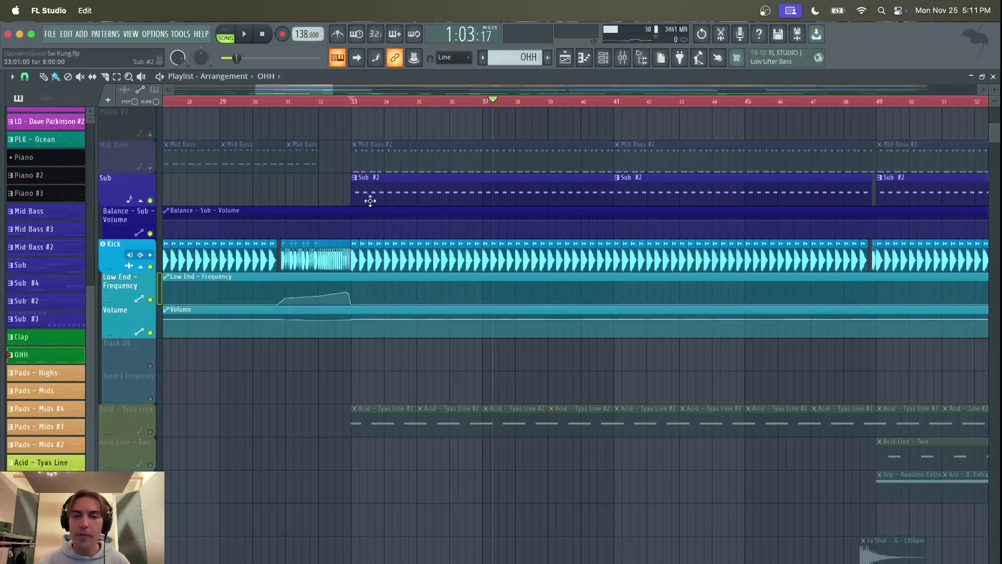
scroll(376, 256, up, 10)
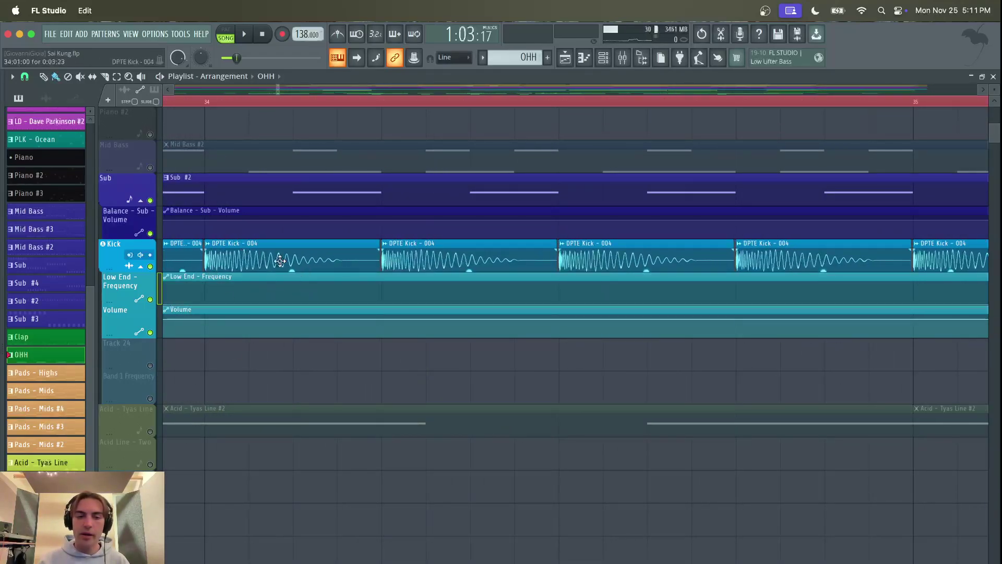
scroll(295, 257, up, 3)
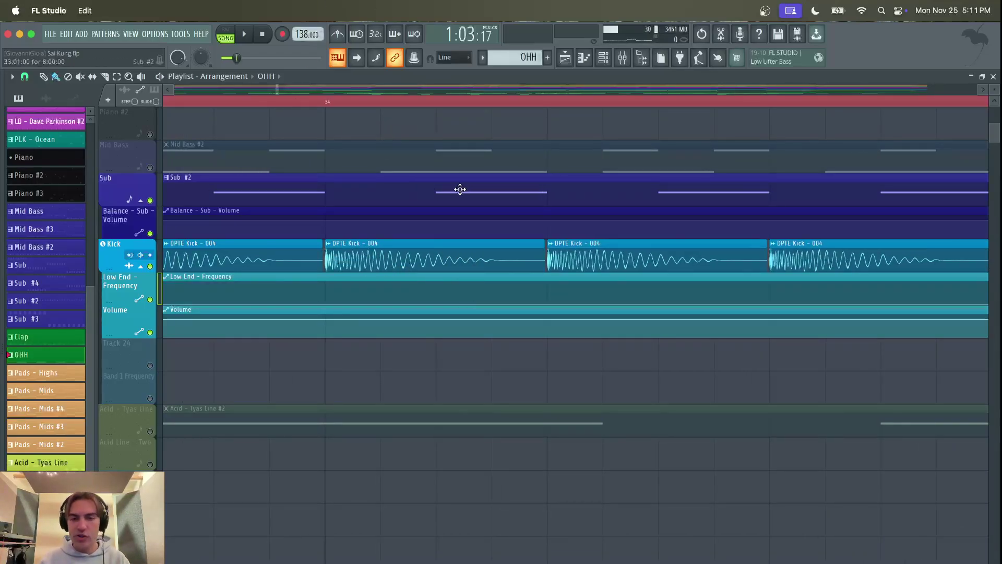
- Open the Sub #2 clip in the piano roll, examine its notes and audition it alone in pattern mode
double_click(391, 192)
scroll(686, 102, left, 3)
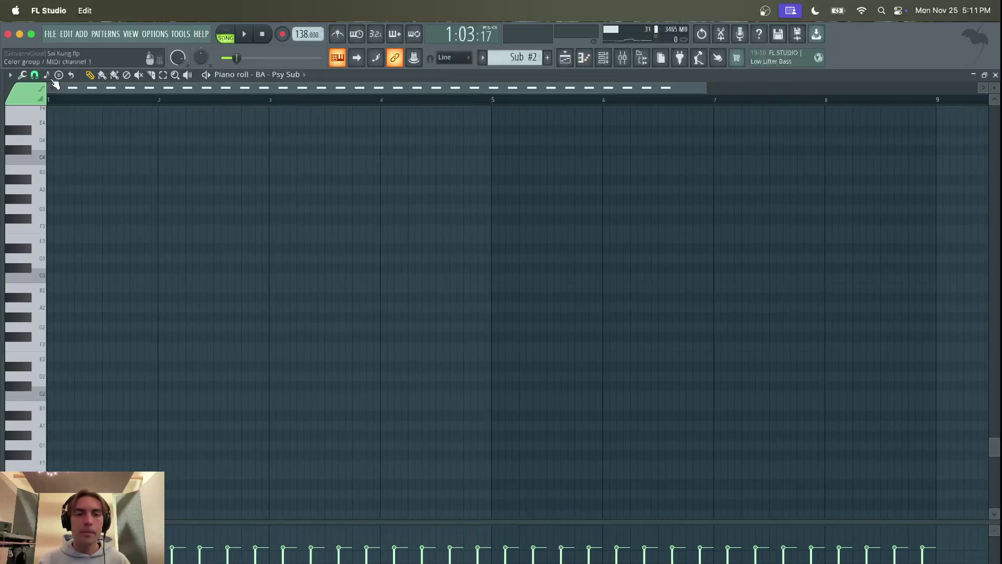
drag(705, 89, 738, 88)
scroll(334, 250, up, 5)
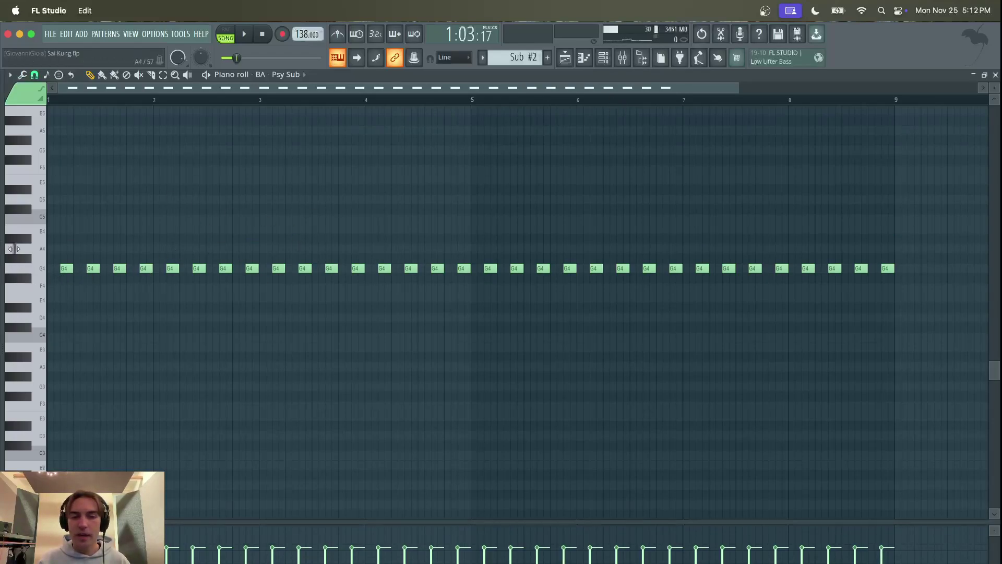
click(233, 30)
click(245, 34)
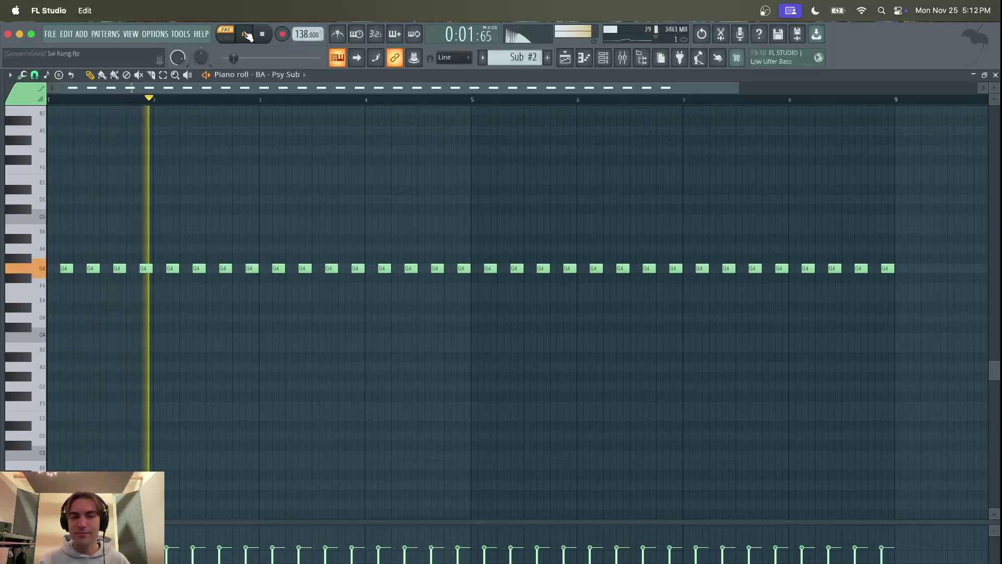
click(245, 35)
- Return to the playlist, switch back to song mode and play the kick and sub together
click(623, 61)
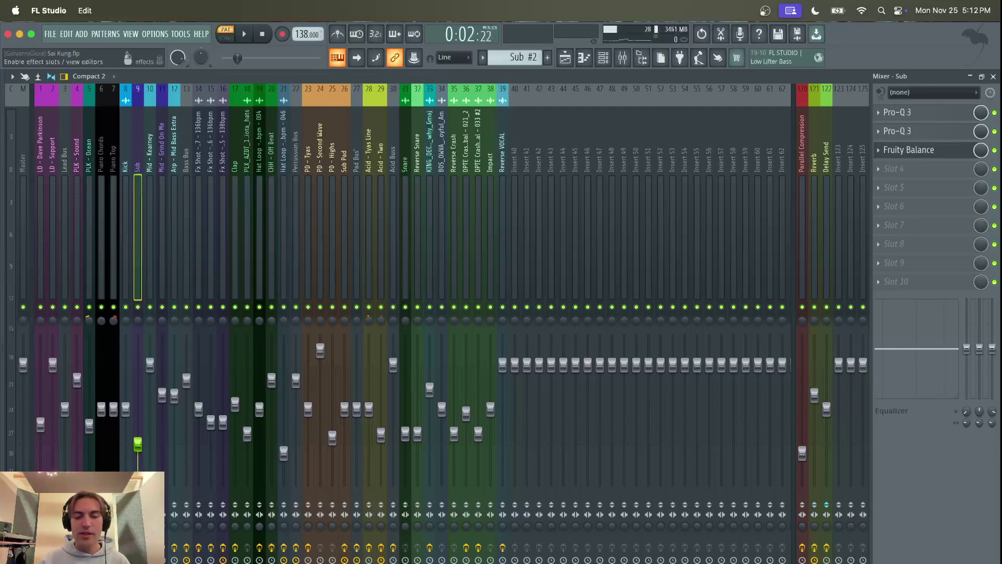
click(565, 57)
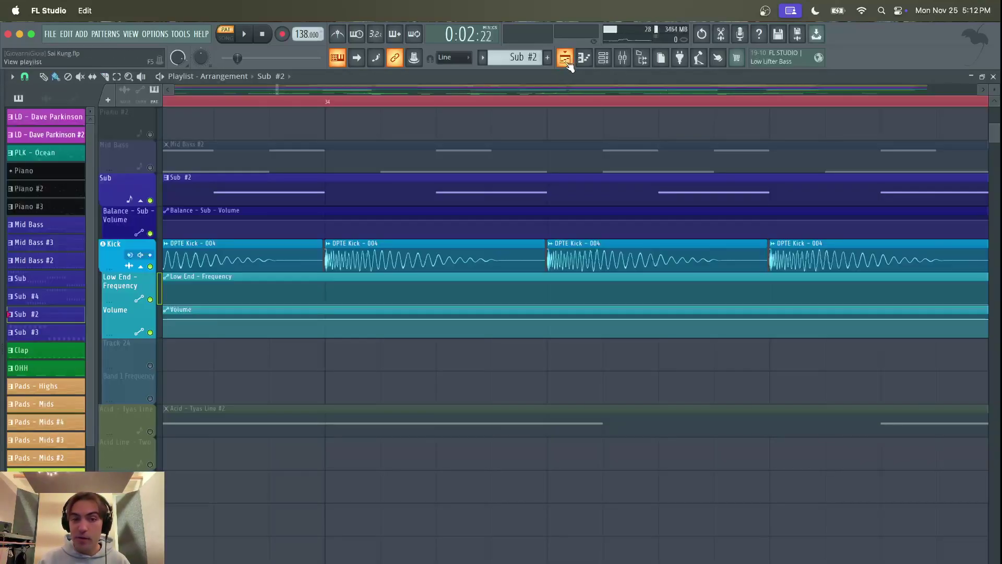
click(226, 37)
click(244, 34)
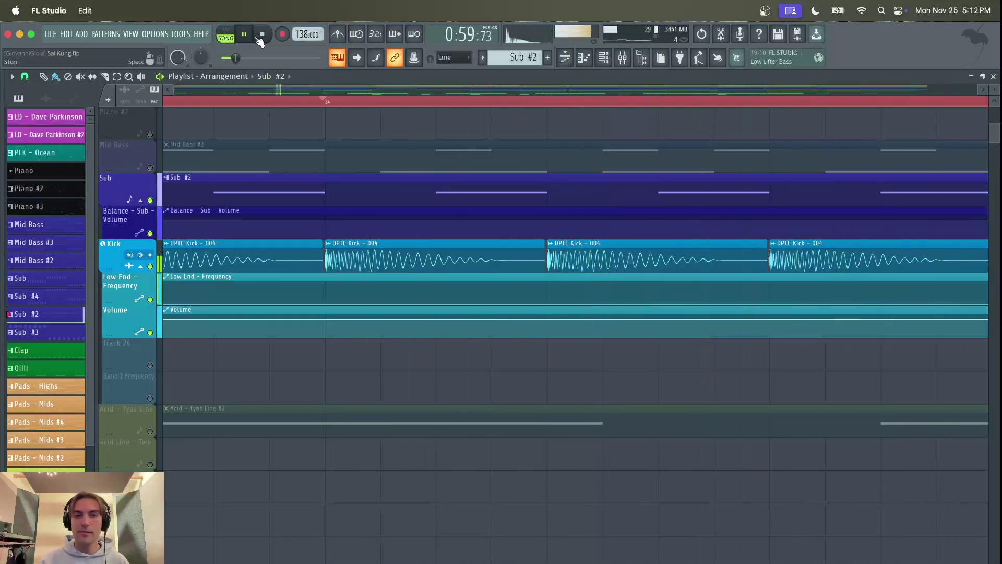
- Examine the filter cutoffs and EQ bands of both Pro-Q 3 instances on the Sub mixer channel
click(622, 57)
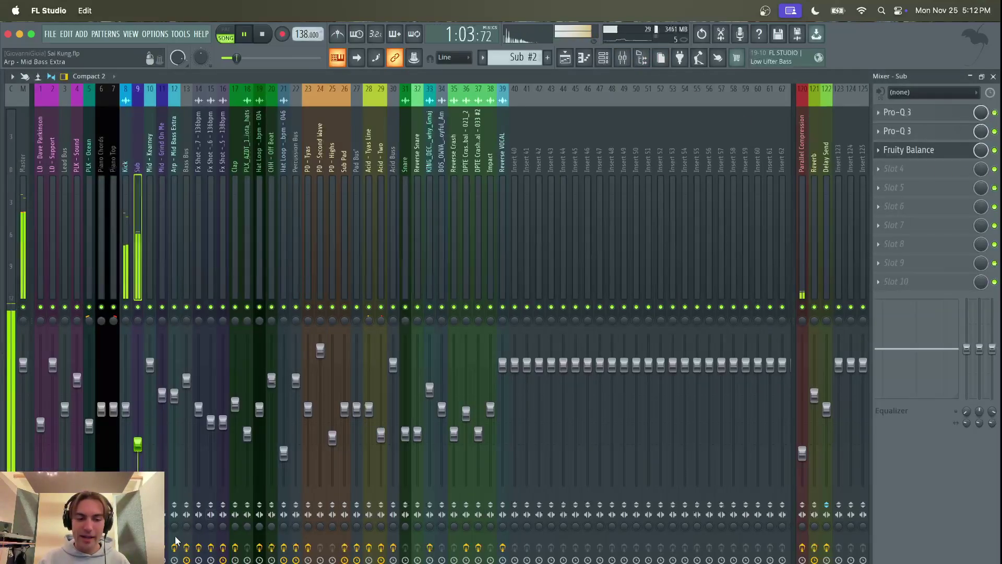
click(924, 112)
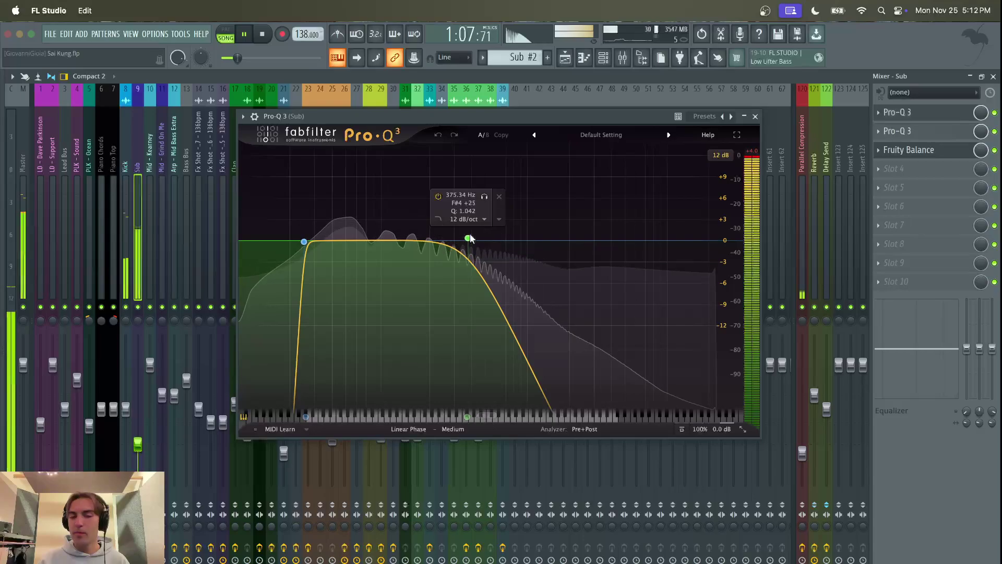
mouse_move(306, 247)
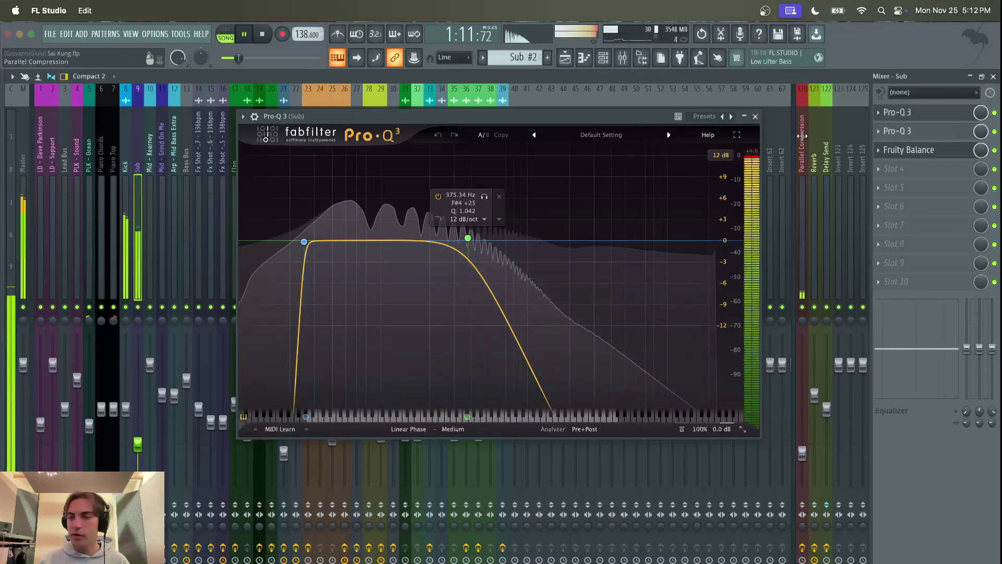
click(911, 132)
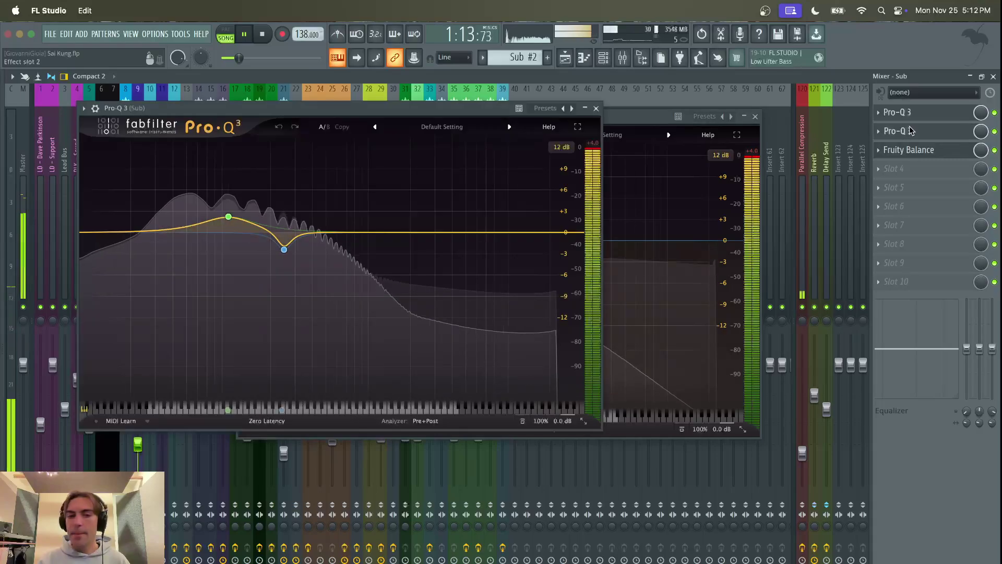
mouse_move(230, 215)
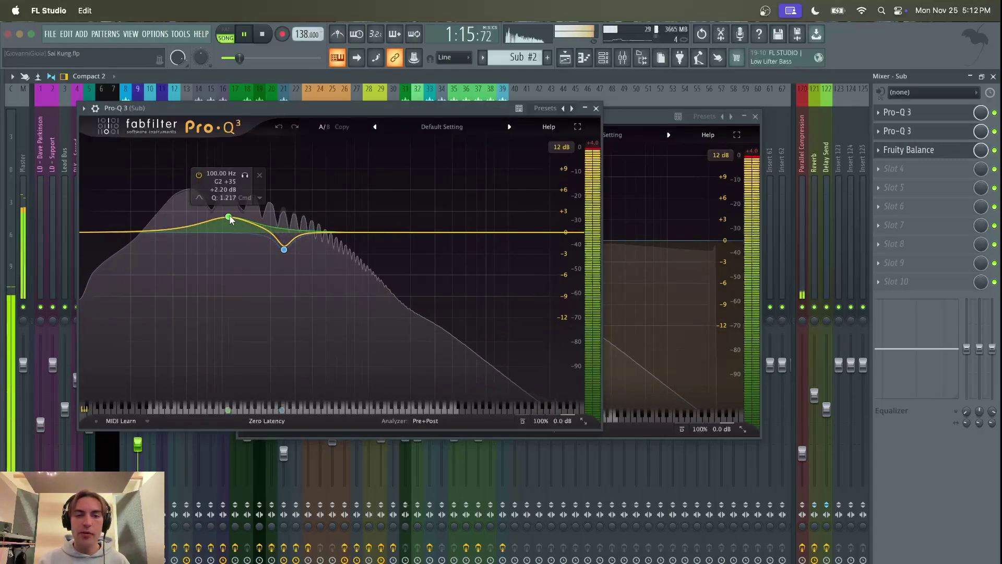
mouse_move(283, 251)
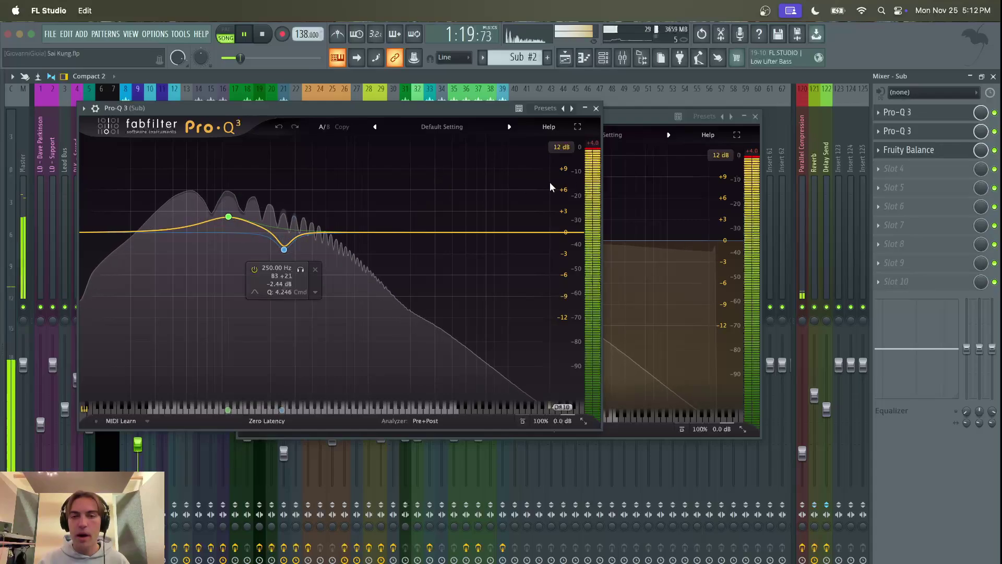
- Compare the Sub with its second Pro-Q 3 bypassed and re-enabled, stop playback and close both EQ windows
click(995, 131)
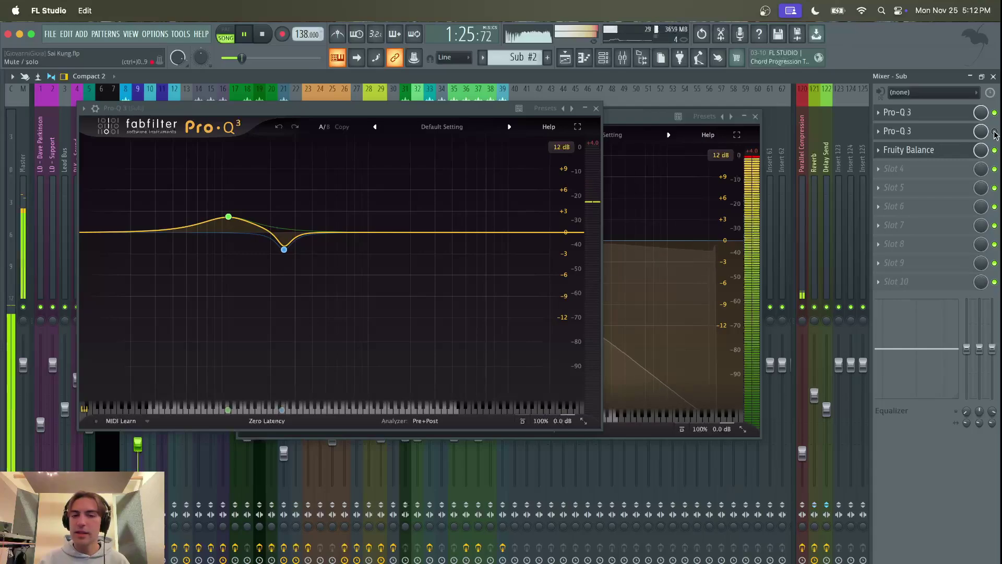
click(994, 131)
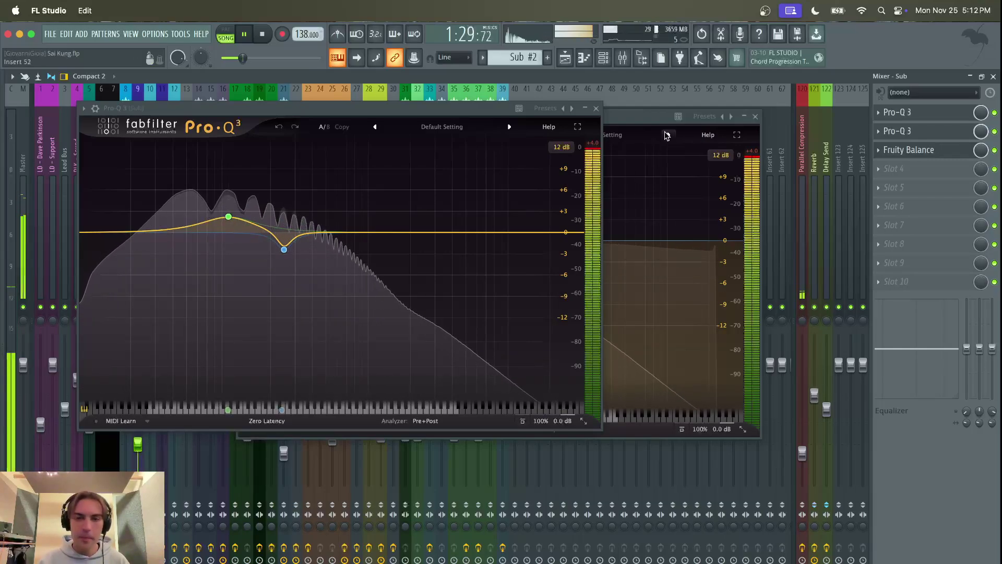
key(space)
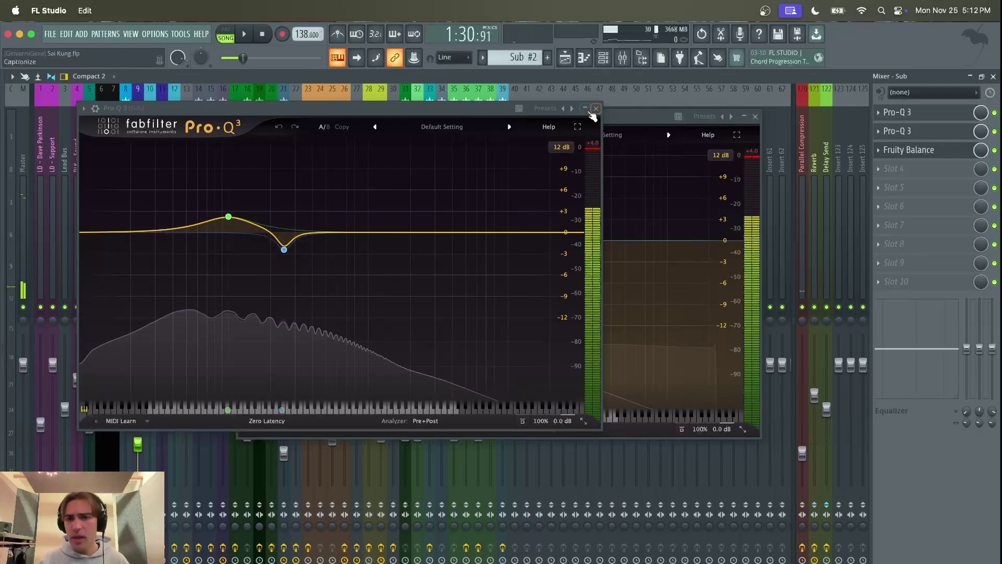
key(Escape)
key(Escape)
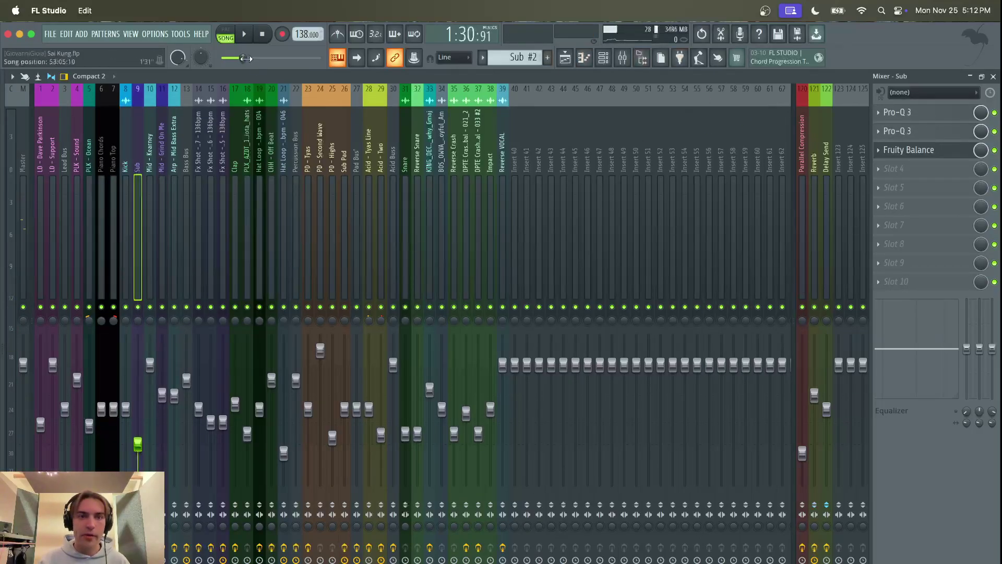
- Restart playback and inspect the bands of the first Pro-Q 3 on the Kick mixer channel
click(244, 34)
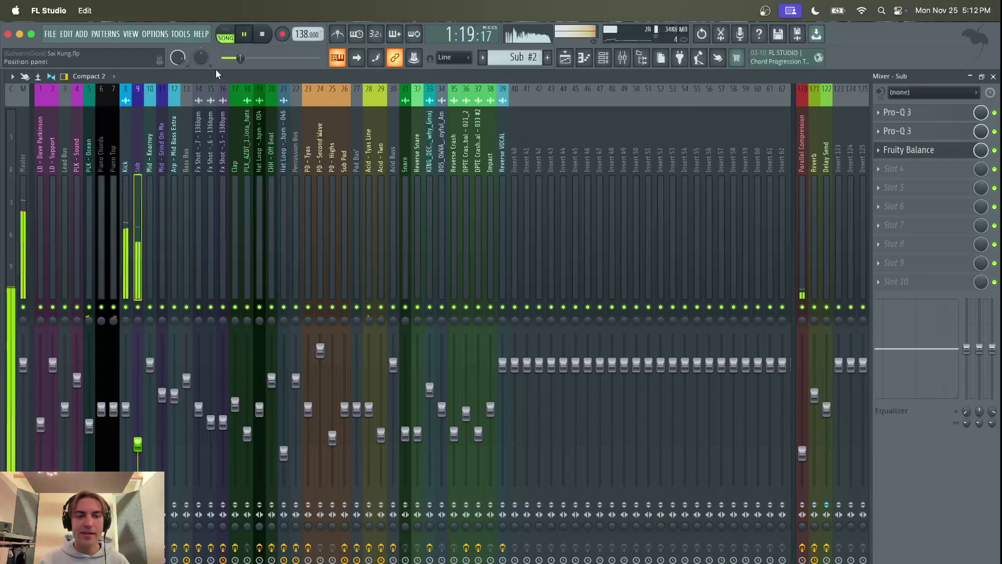
click(126, 157)
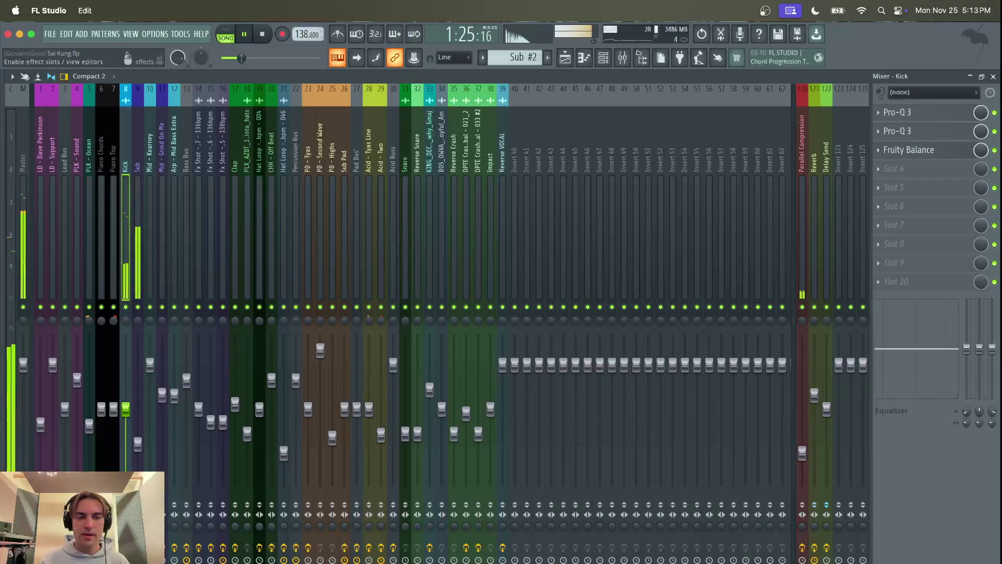
click(889, 118)
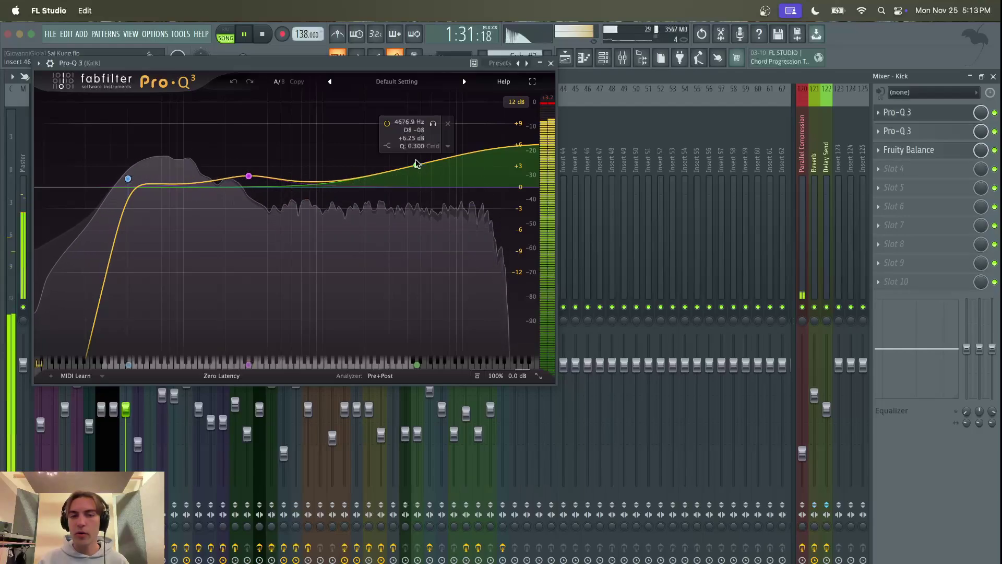
- Examine the bands of both Pro-Q 3 instances on the Kick channel, stop playback and close their windows
mouse_move(250, 180)
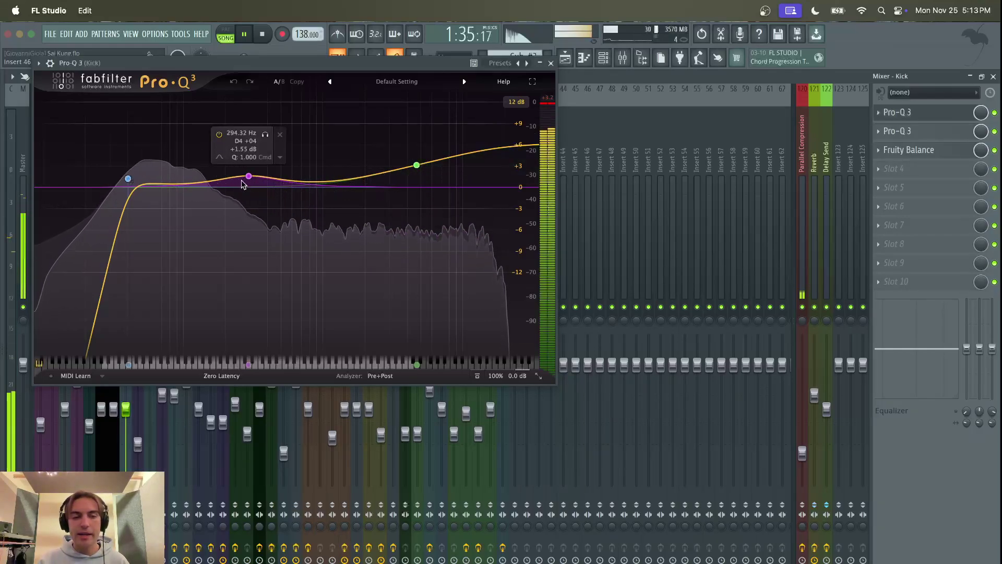
click(960, 137)
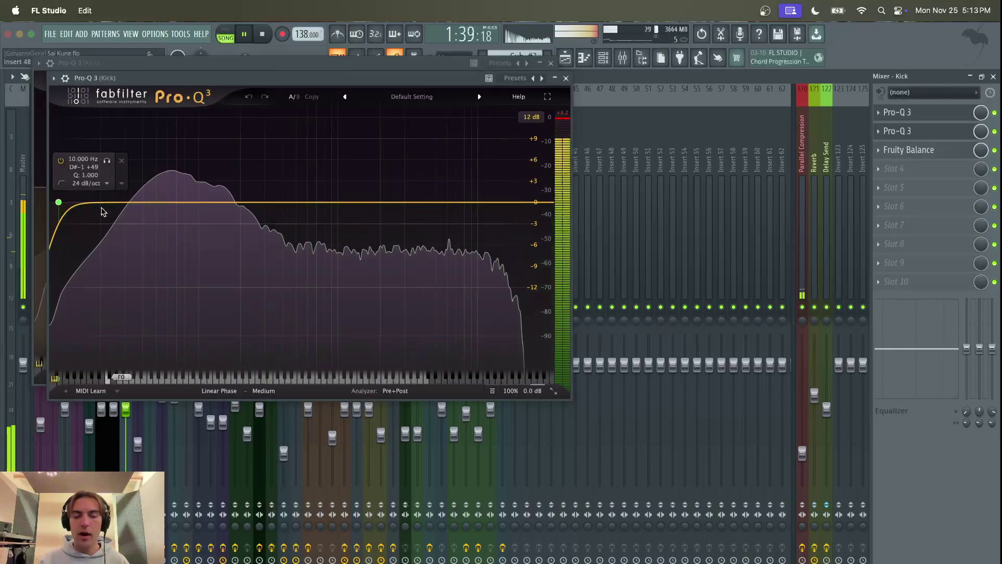
click(566, 78)
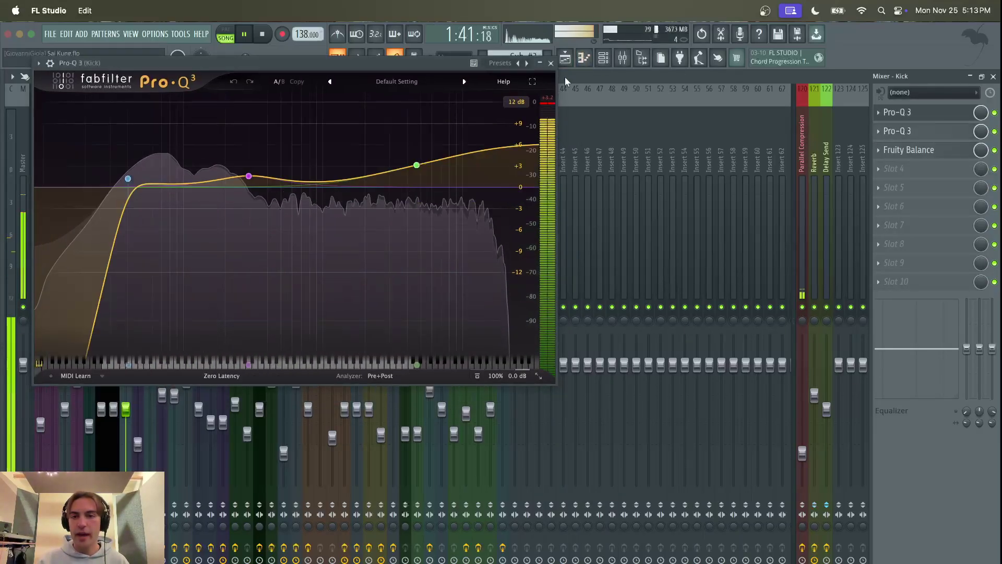
key(space)
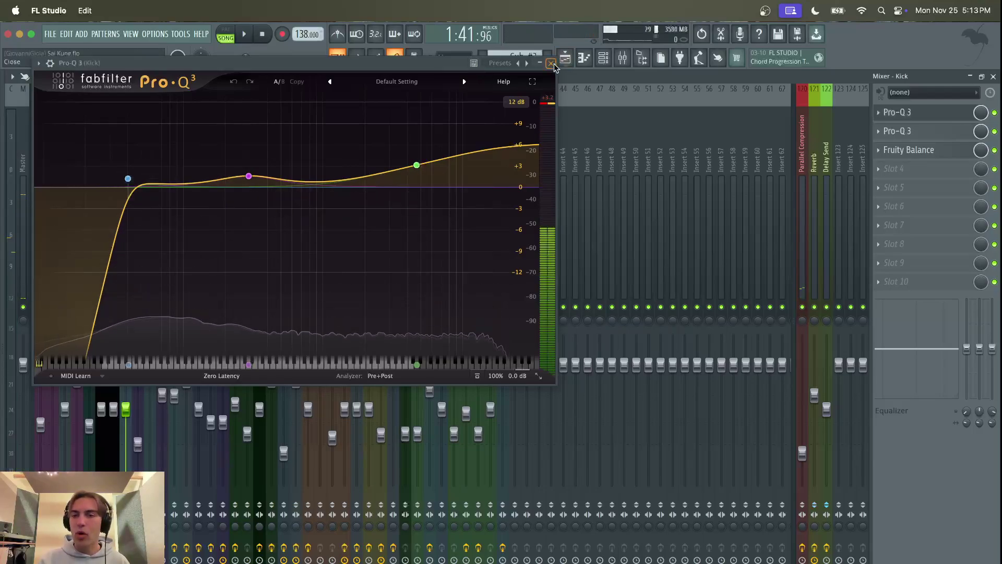
click(551, 63)
- Return to the playlist and play the kick fill from just before bar 31 into the drop at bar 33
click(565, 58)
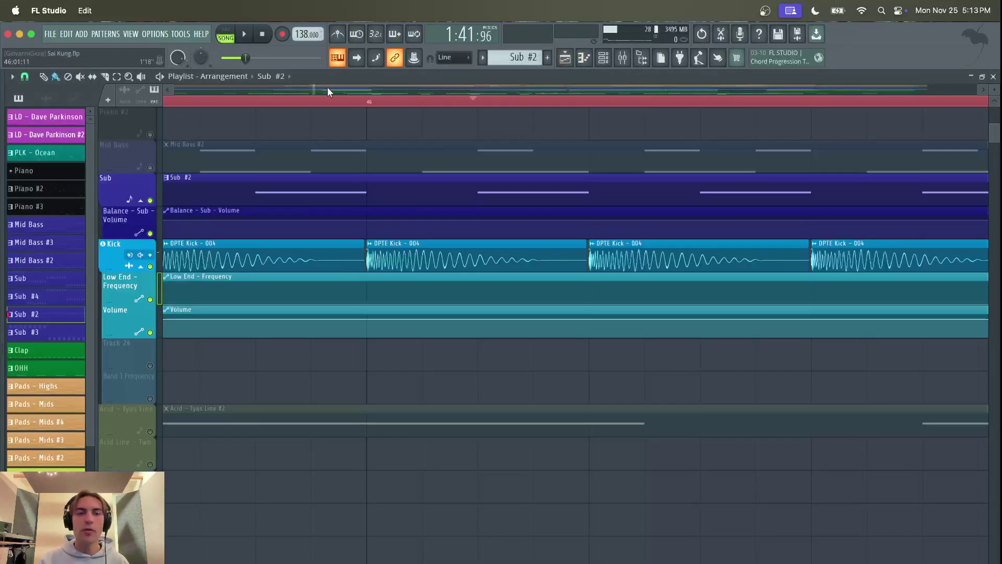
drag(316, 91, 253, 92)
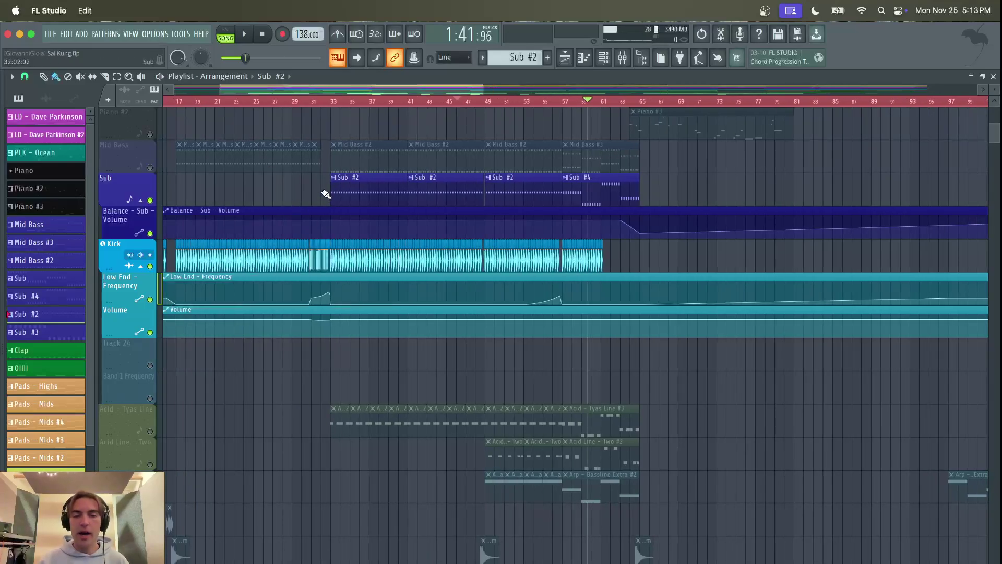
scroll(325, 195, up, 5)
scroll(275, 90, left, 3)
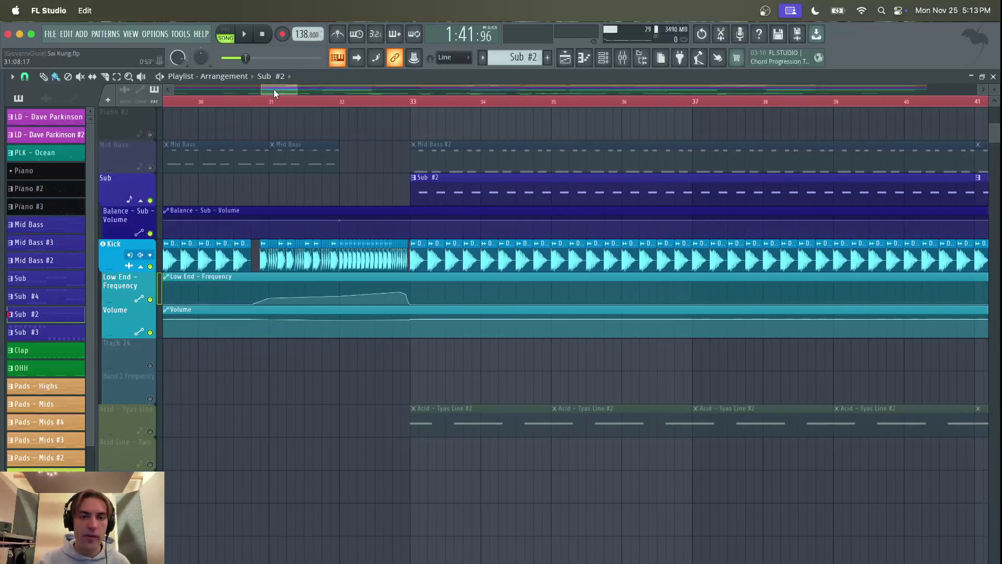
click(309, 101)
click(248, 35)
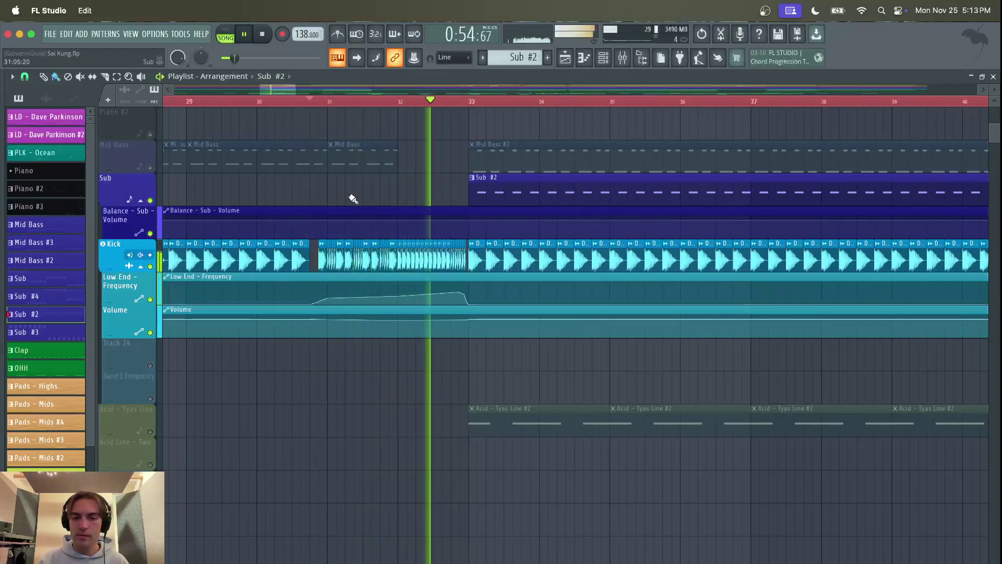
key(space)
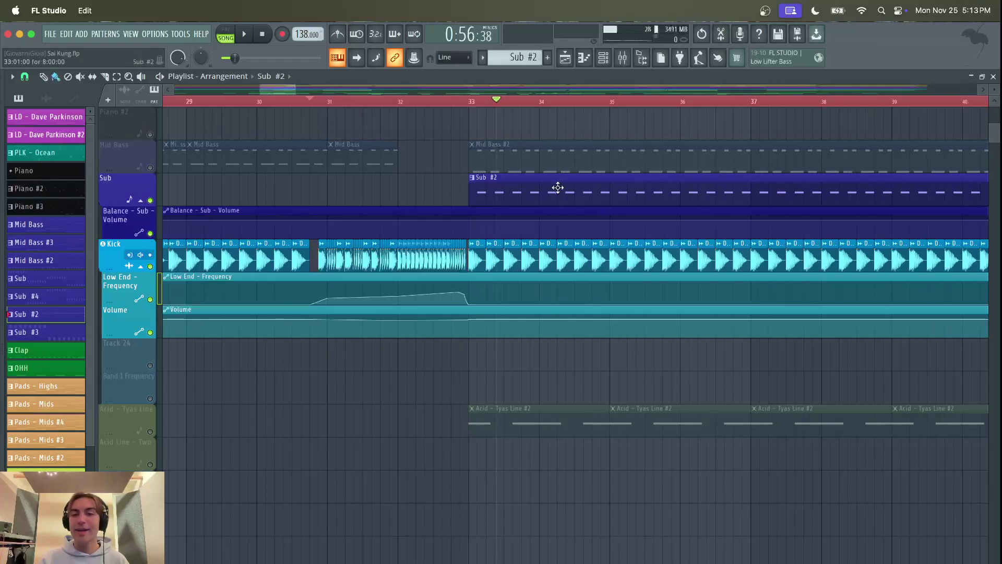
- Unmute and solo the Mid Bass track during playback, open the Mid Bass #2 clip's notes and stop playback
click(150, 168)
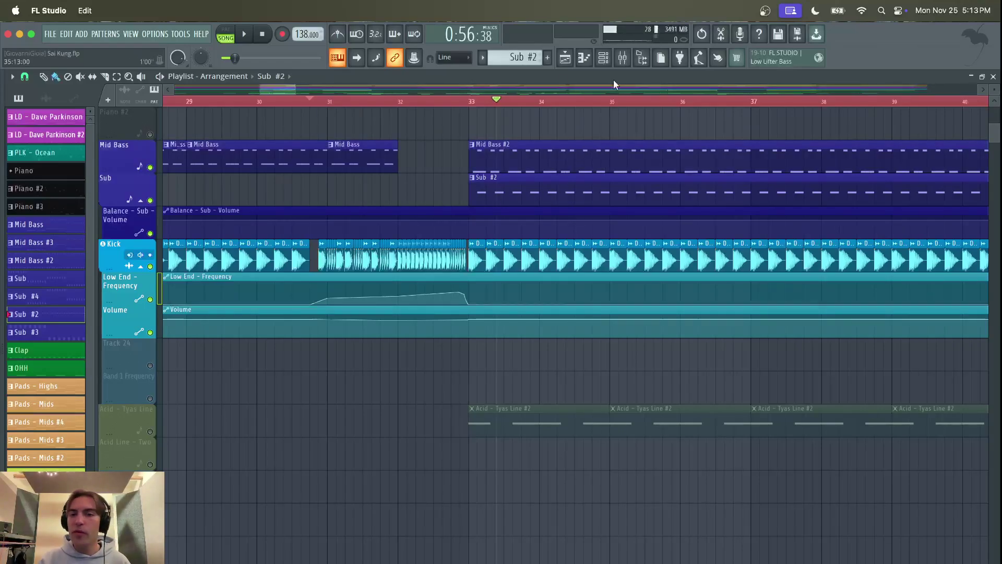
click(256, 36)
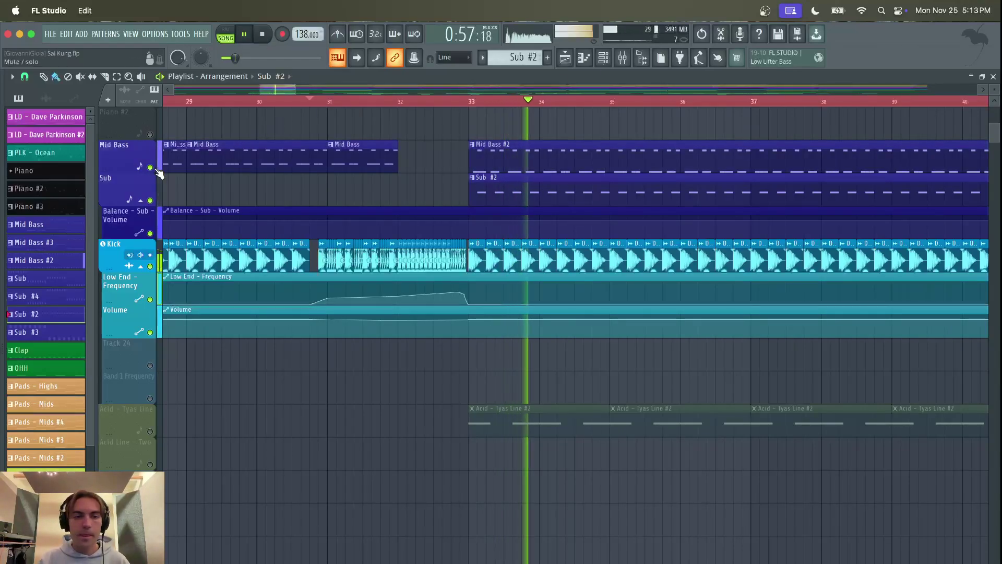
right_click(151, 167)
double_click(610, 163)
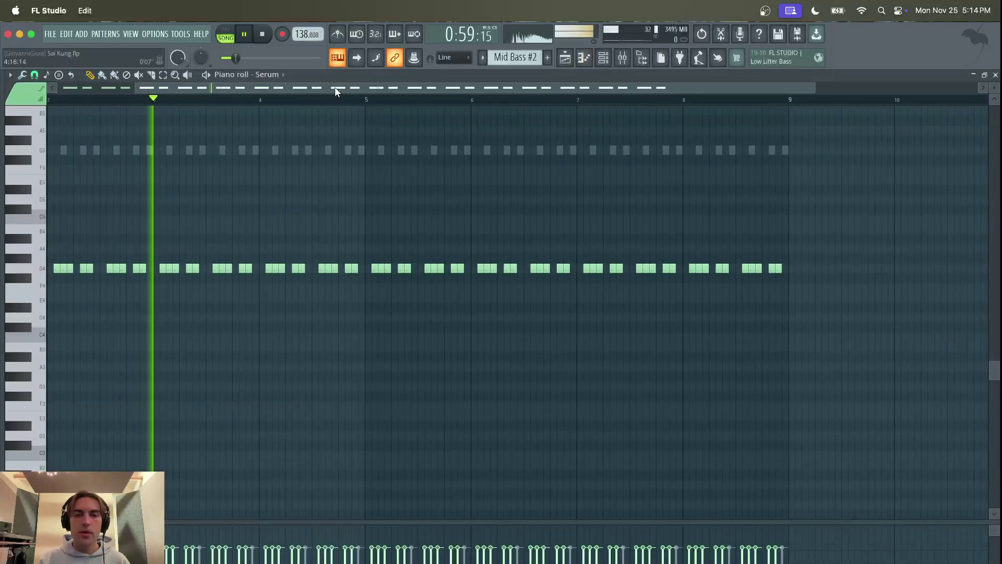
key(space)
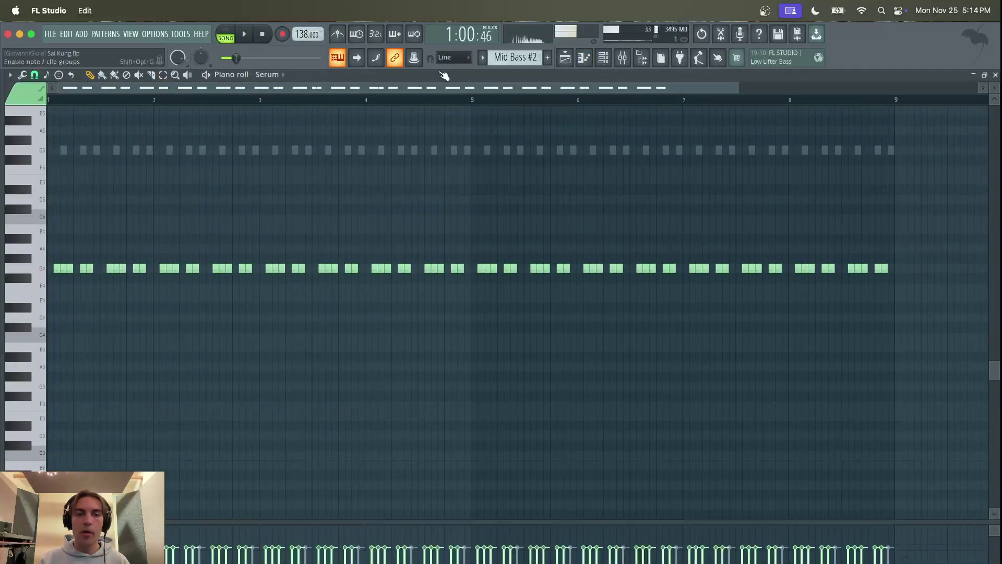
- Solo the Mid - Kearney channel in the mixer, start playback and select that channel
click(622, 58)
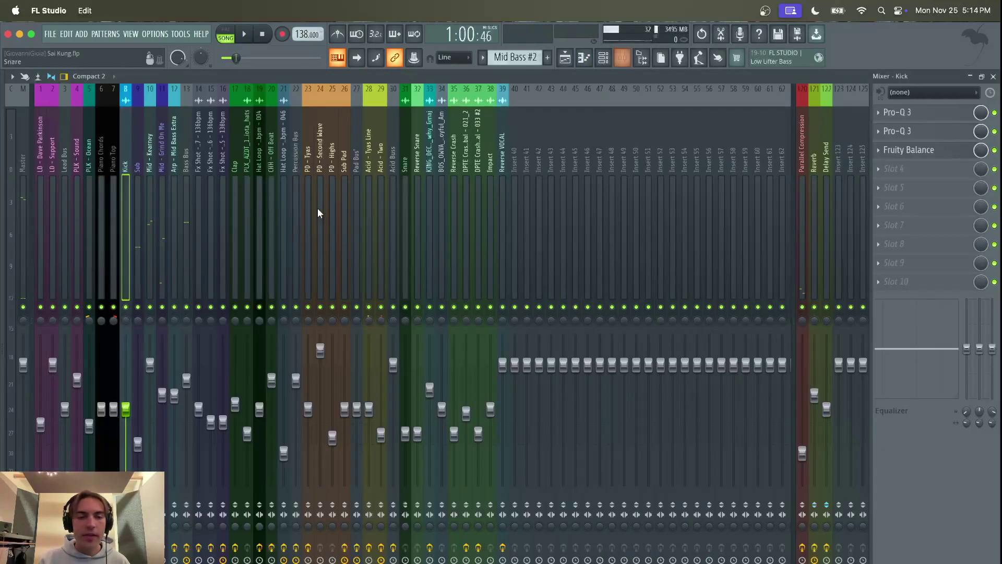
right_click(139, 308)
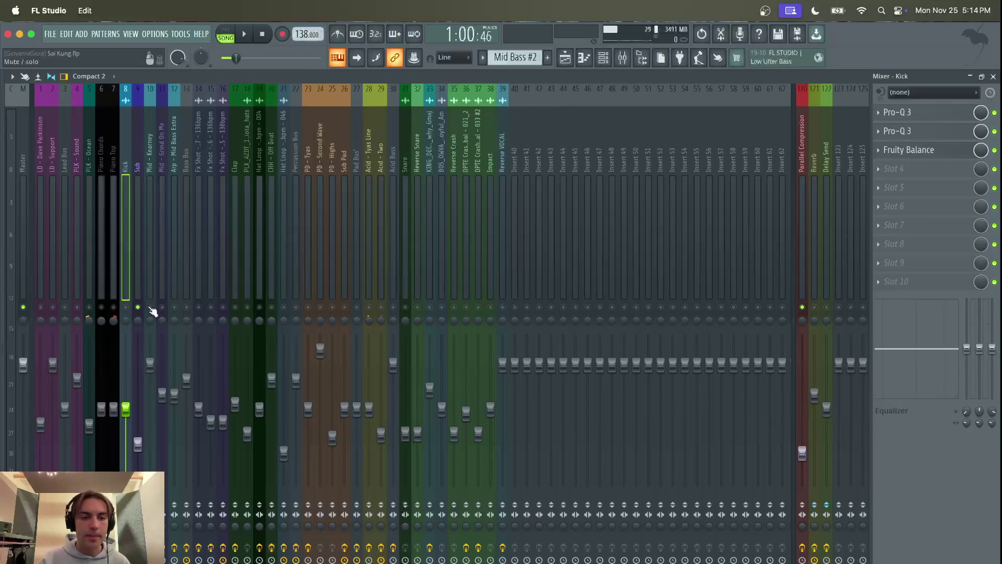
right_click(150, 307)
key(space)
click(150, 162)
- Examine the low-cut filter, the low-mid boost and the high boost in Mid - Kearney's first Pro-Q 3
click(929, 113)
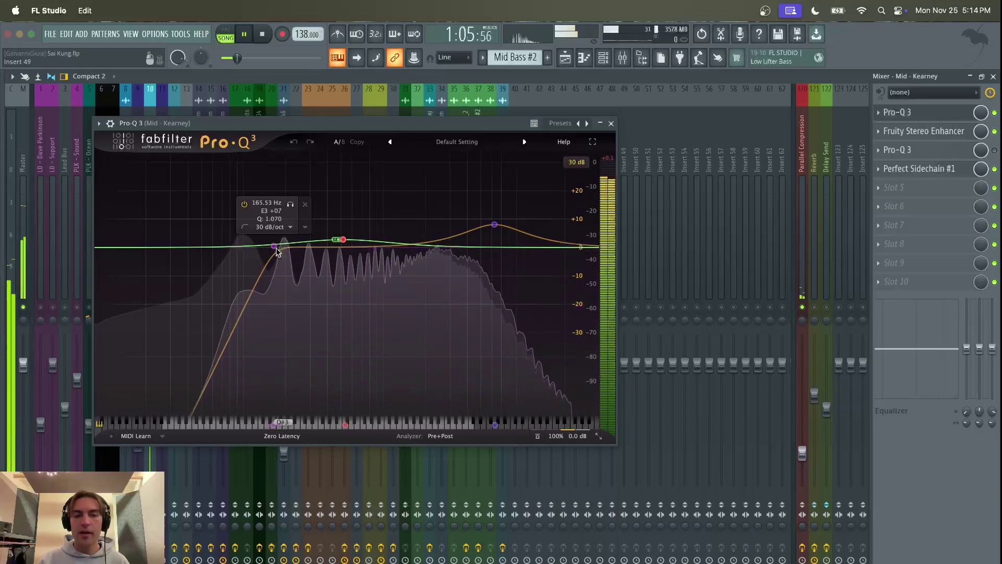
click(274, 246)
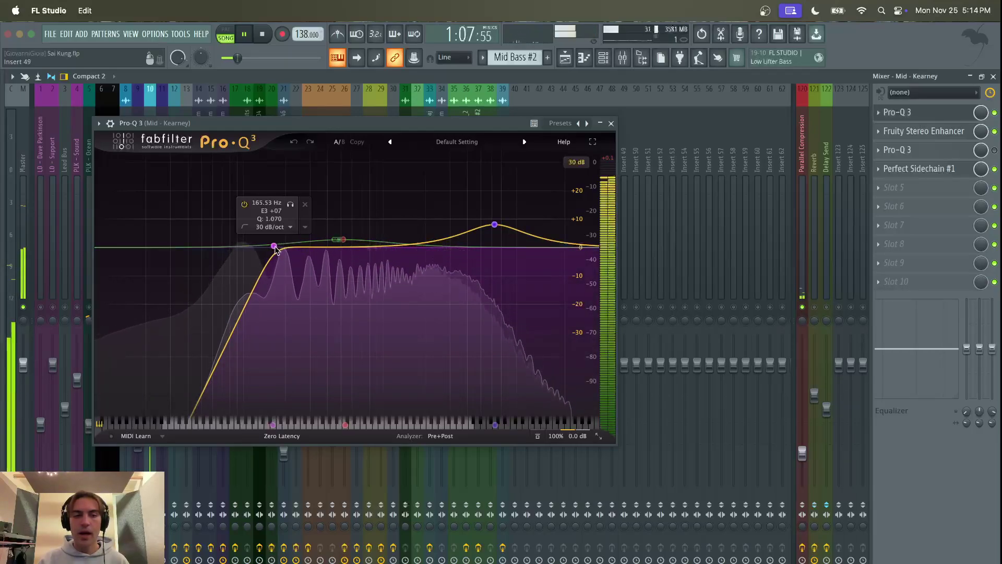
mouse_move(344, 244)
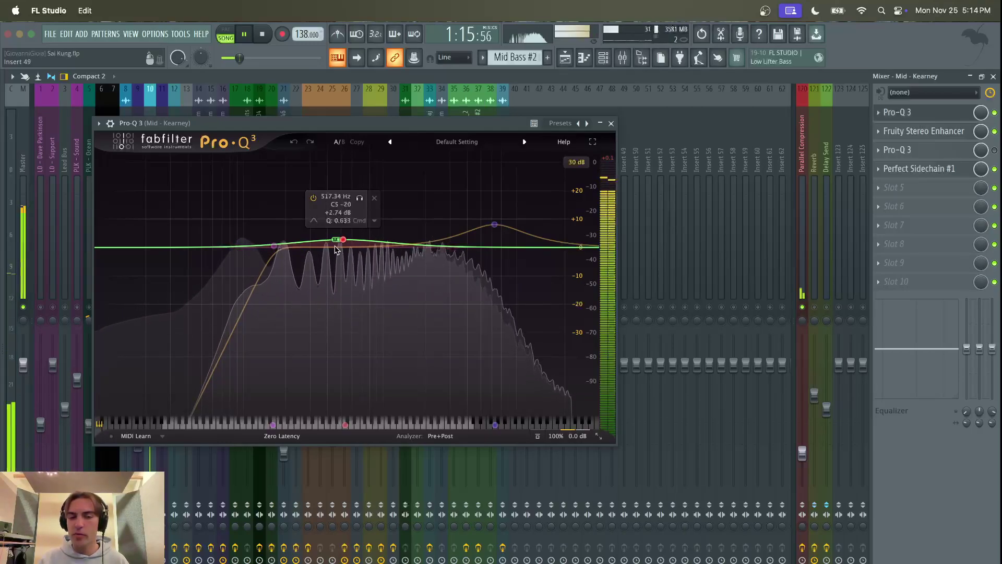
click(495, 225)
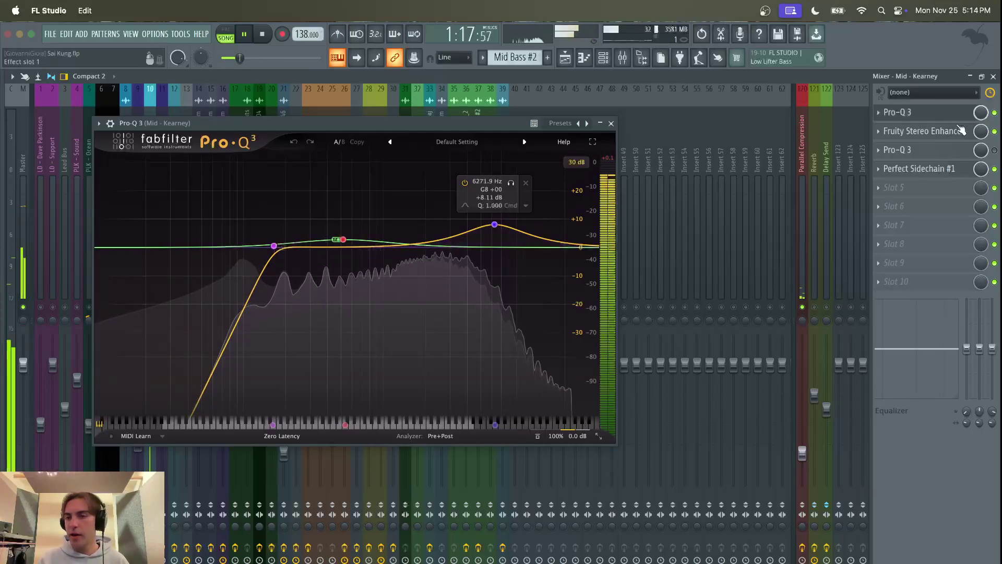
- Close the EQ and check the stereo separation in Mid - Kearney's Fruity Stereo Enhancer
click(939, 131)
click(614, 123)
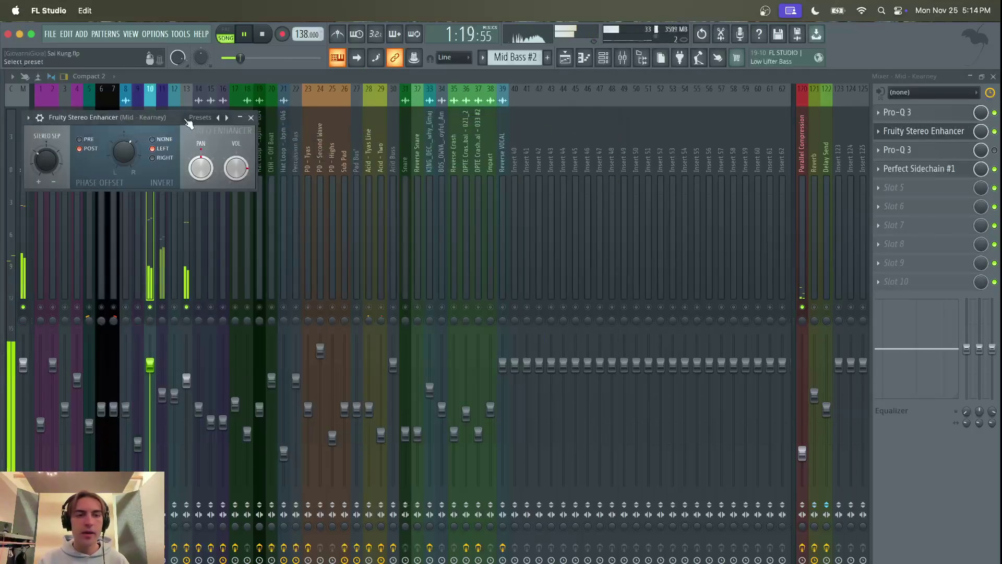
drag(151, 114, 384, 119)
drag(357, 160, 293, 175)
scroll(282, 166, down, 3)
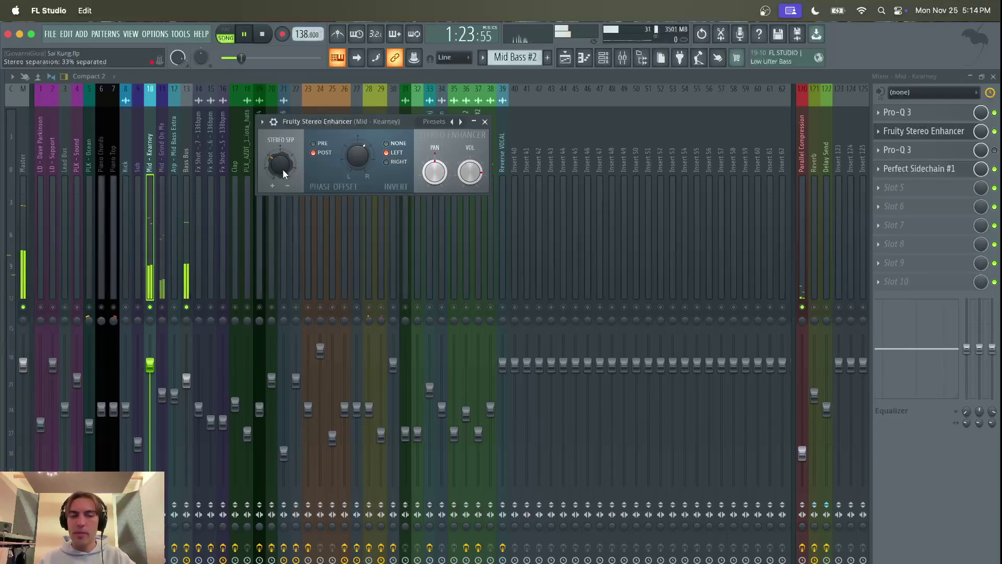
- Compare Mid - Kearney with its Stereo Enhancer bypassed and re-enabled, and view the volume curve in Perfect Sidechain #1
click(994, 131)
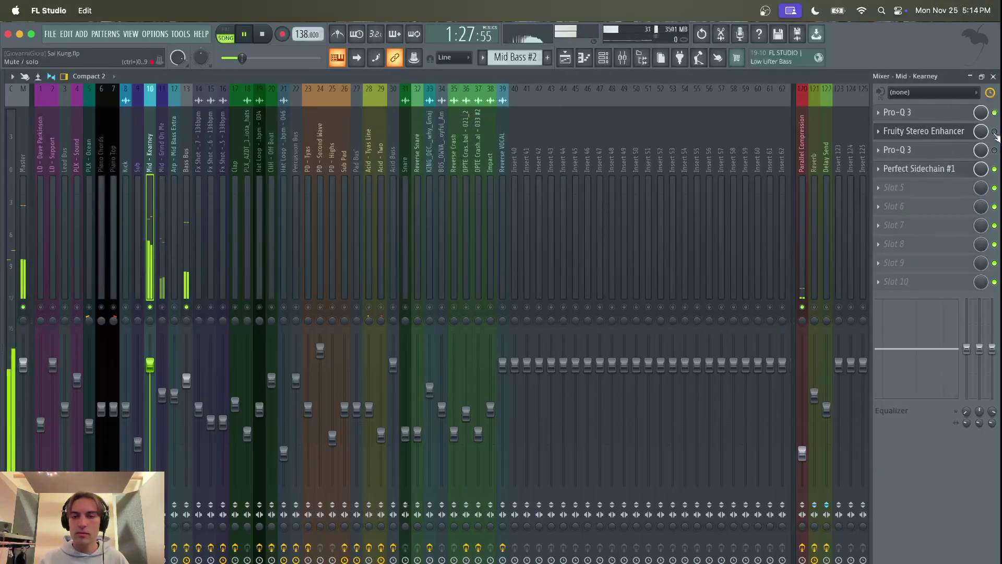
click(994, 132)
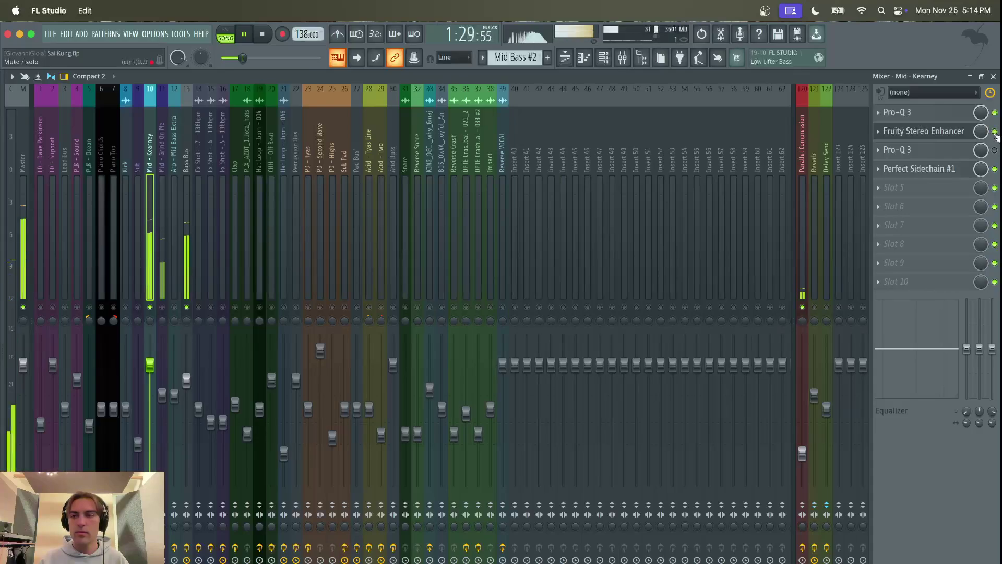
click(949, 170)
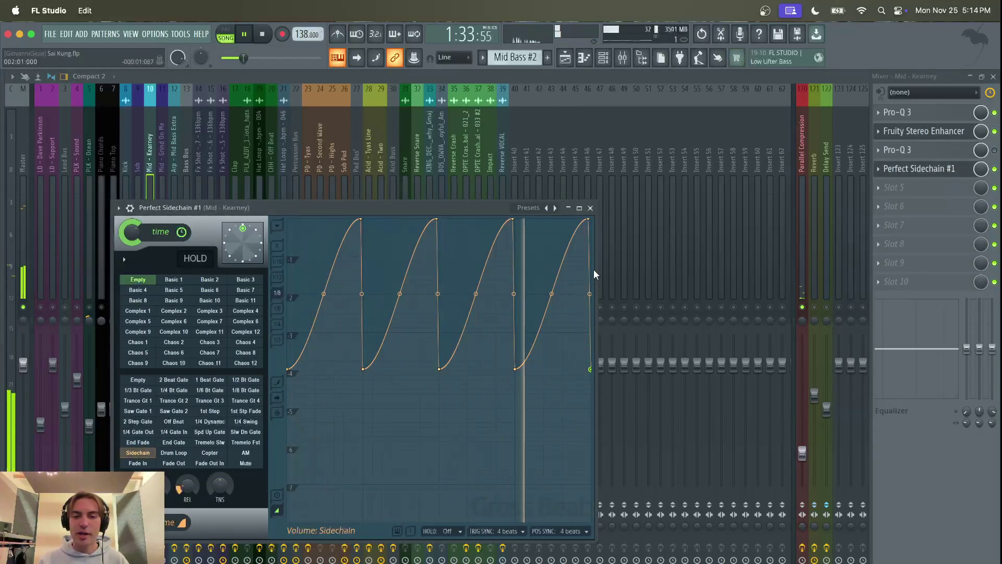
click(591, 208)
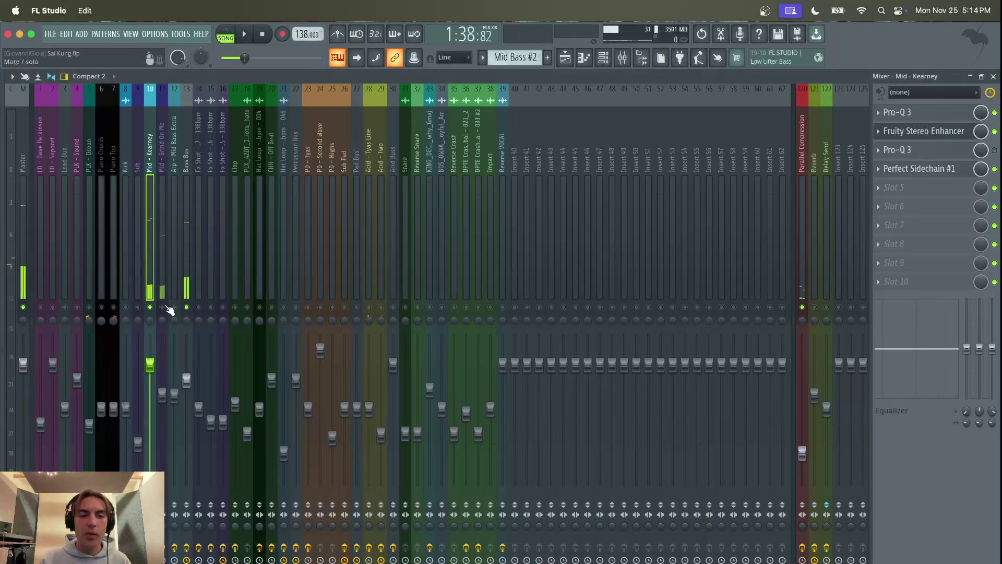
- Play the Mid - Grind On Me mixer channel in solo and examine the bands of its Pro-Q 3
click(165, 209)
key(space)
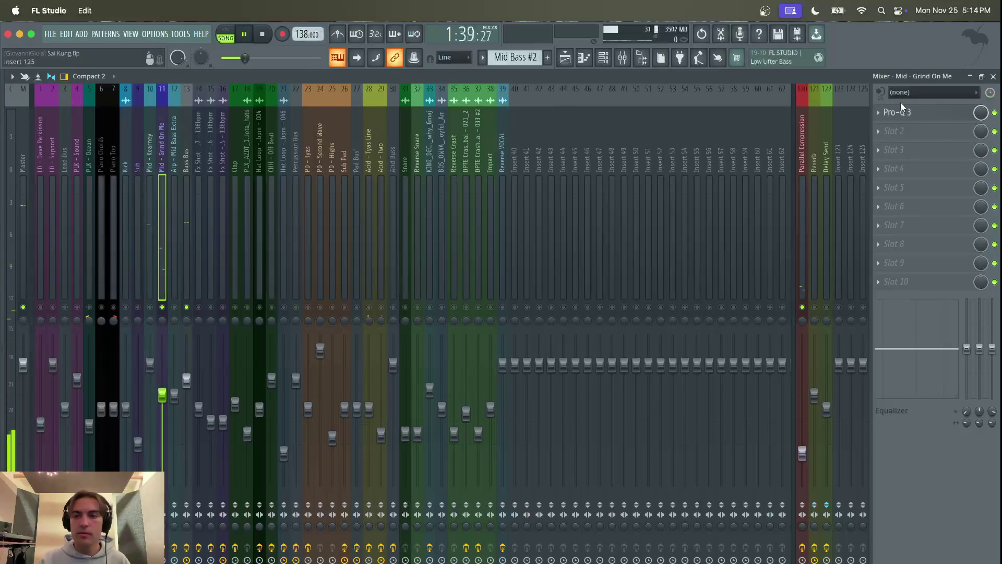
click(911, 112)
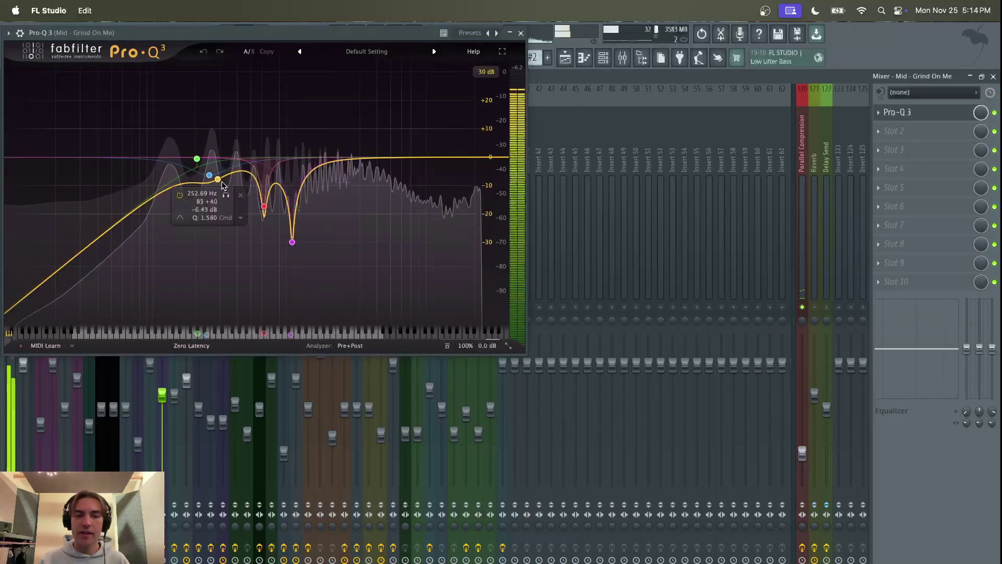
- Compare Mid - Grind On Me with its Pro-Q 3 bypassed and re-enabled, inspect the deepest cut band and close the EQ
click(996, 113)
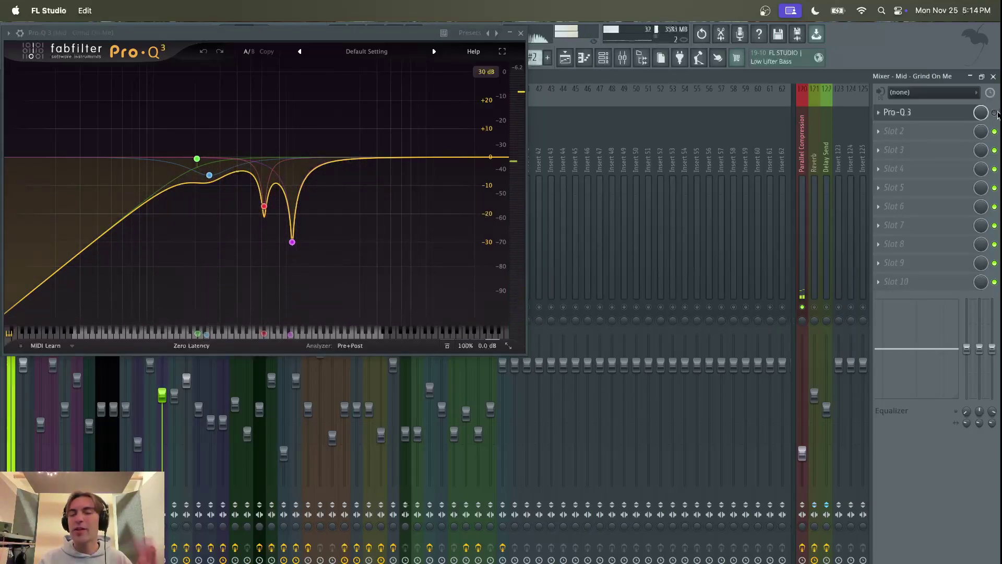
click(995, 113)
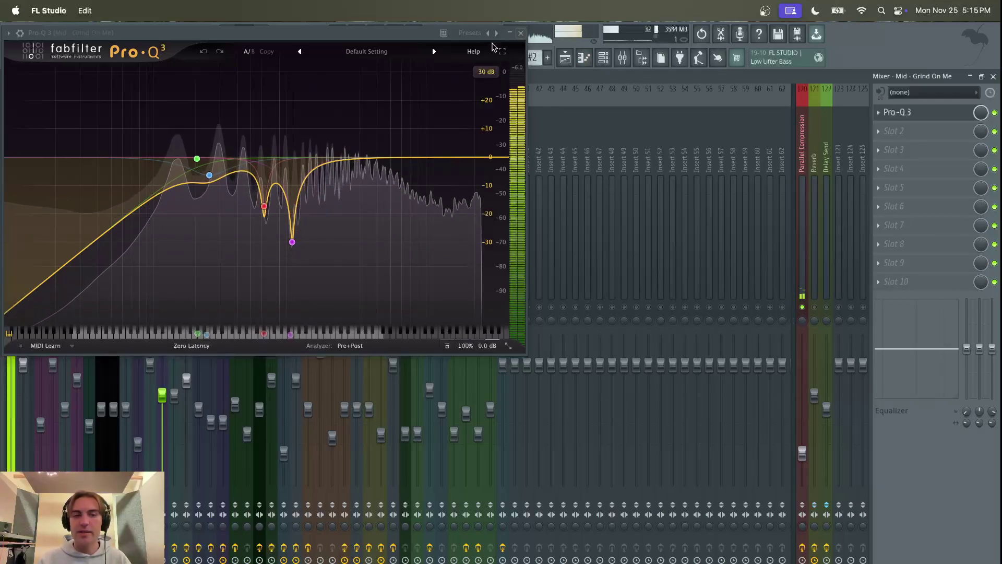
click(293, 242)
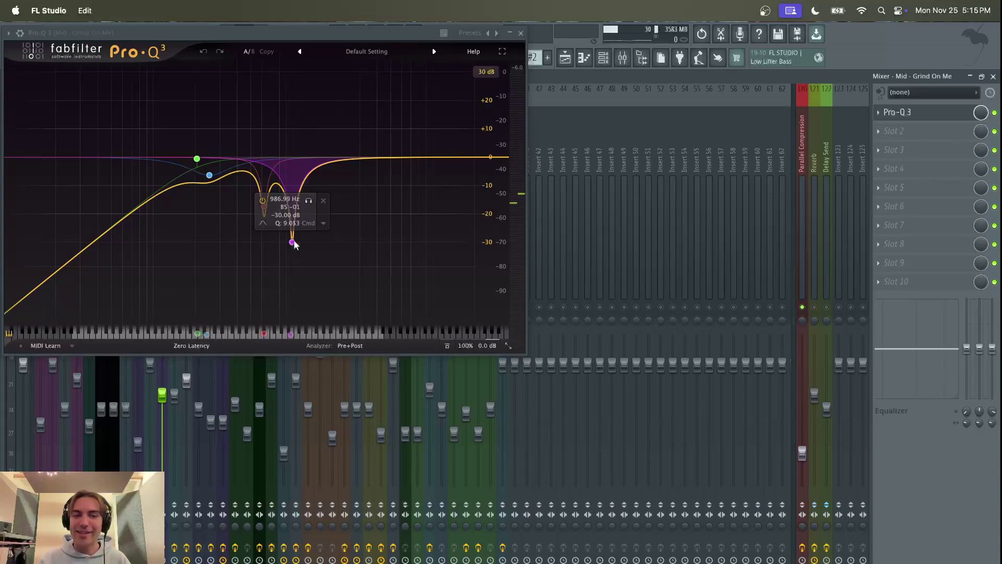
click(519, 34)
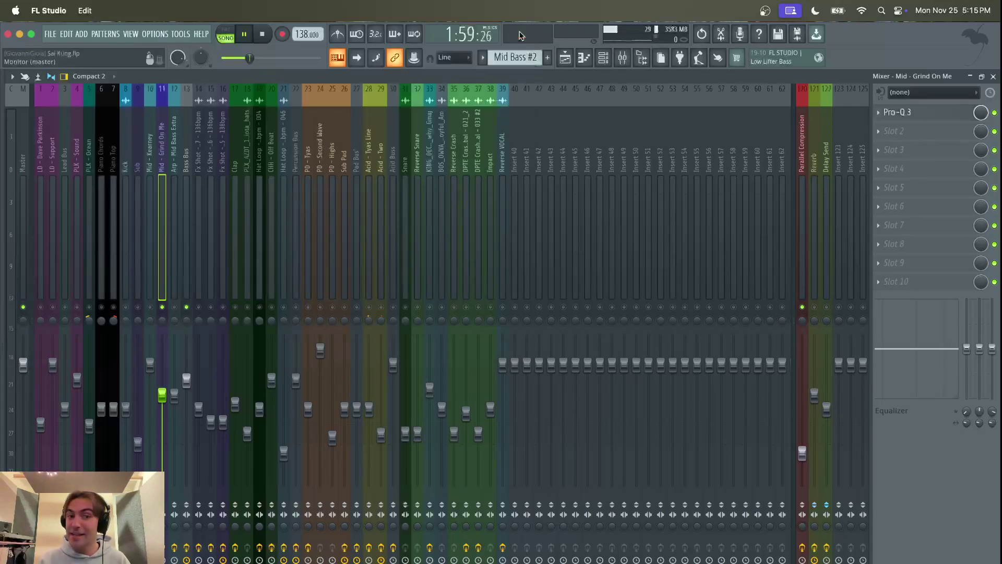
- Stop playback and unmute the Sub, Kick, Low End - Frequency and Volume tracks in the playlist
click(564, 57)
click(244, 34)
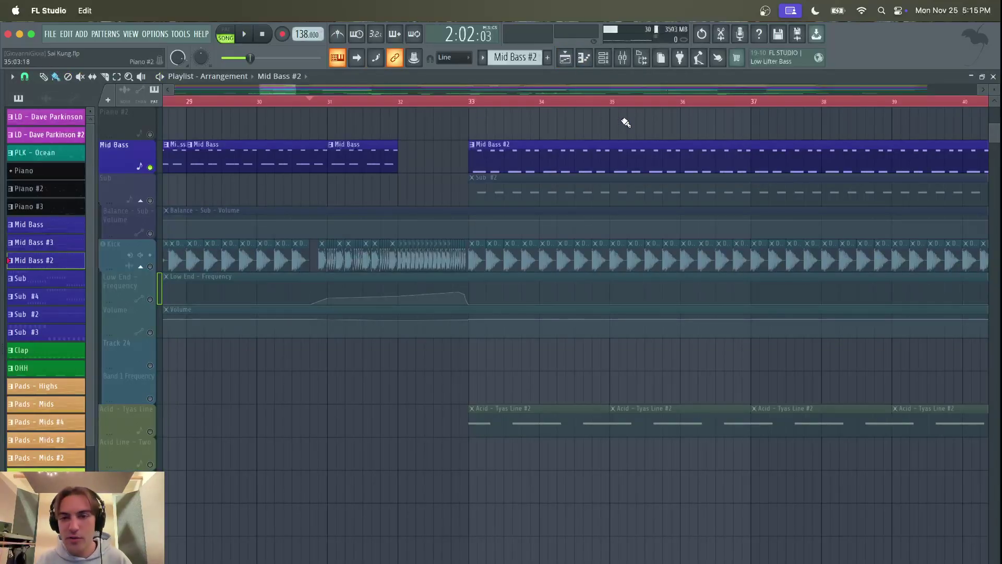
scroll(626, 122, down, 3)
drag(302, 86, 454, 85)
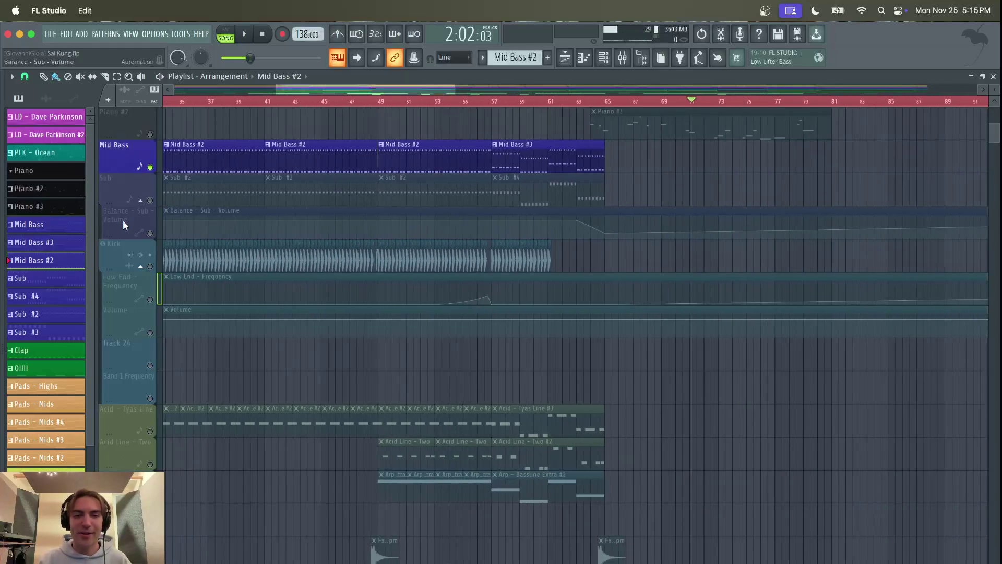
click(150, 201)
click(149, 267)
click(150, 299)
click(150, 332)
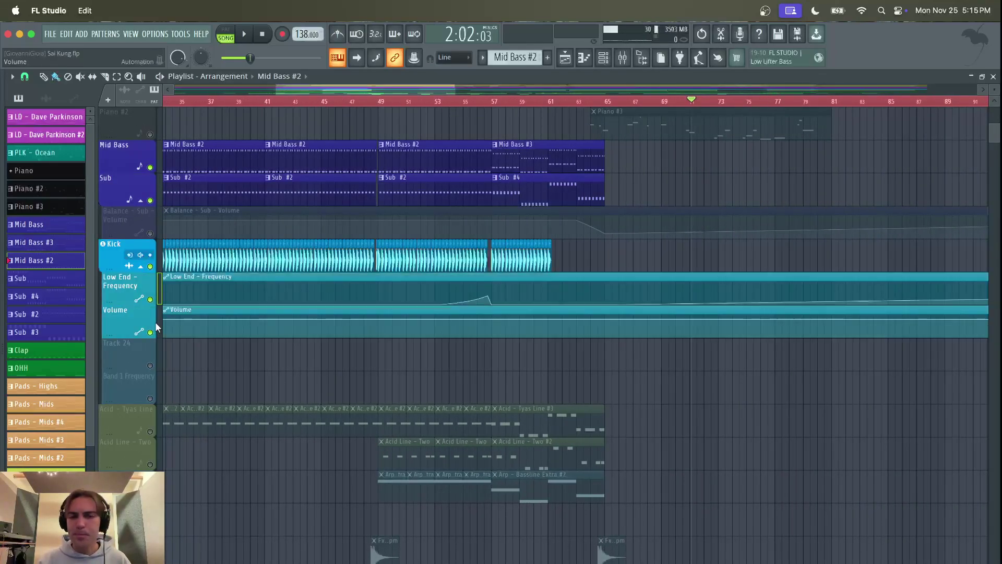
- Select the Bass Bus channel in the mixer and view the volume curve of Perfect Sidechain #1
click(622, 57)
click(186, 171)
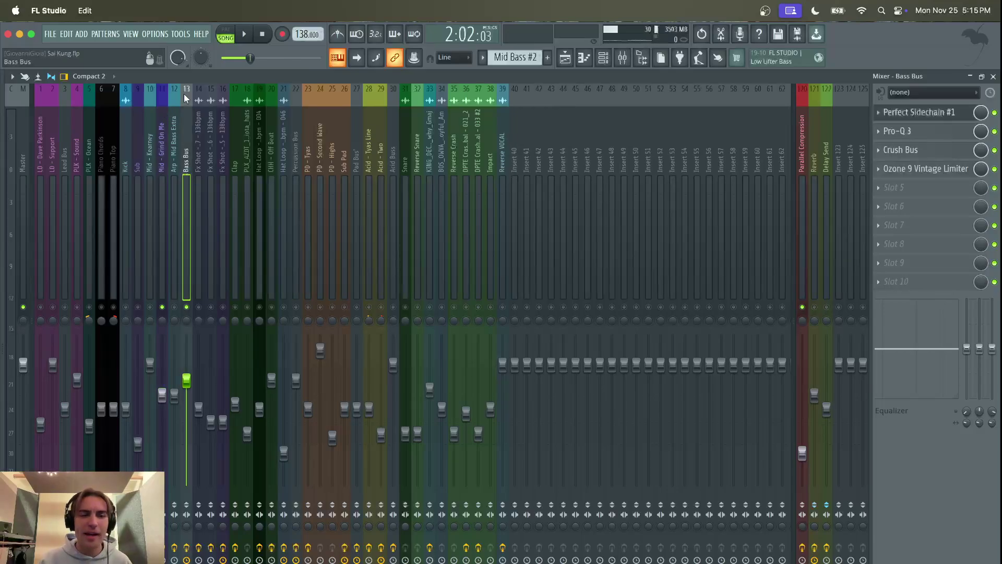
click(943, 118)
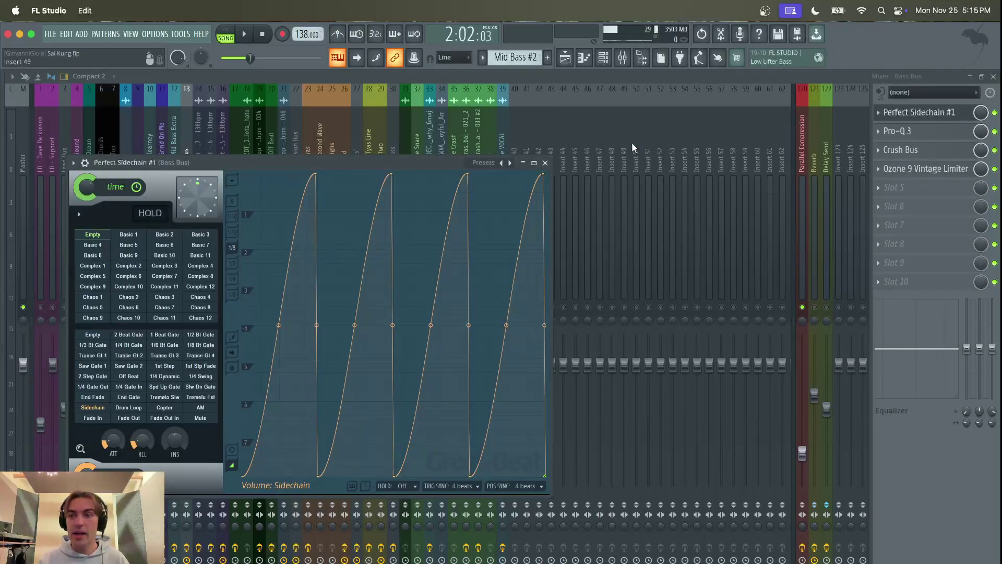
- Examine the cut and boost bands of the Bass Bus Pro-Q 3 and close the EQ
click(932, 131)
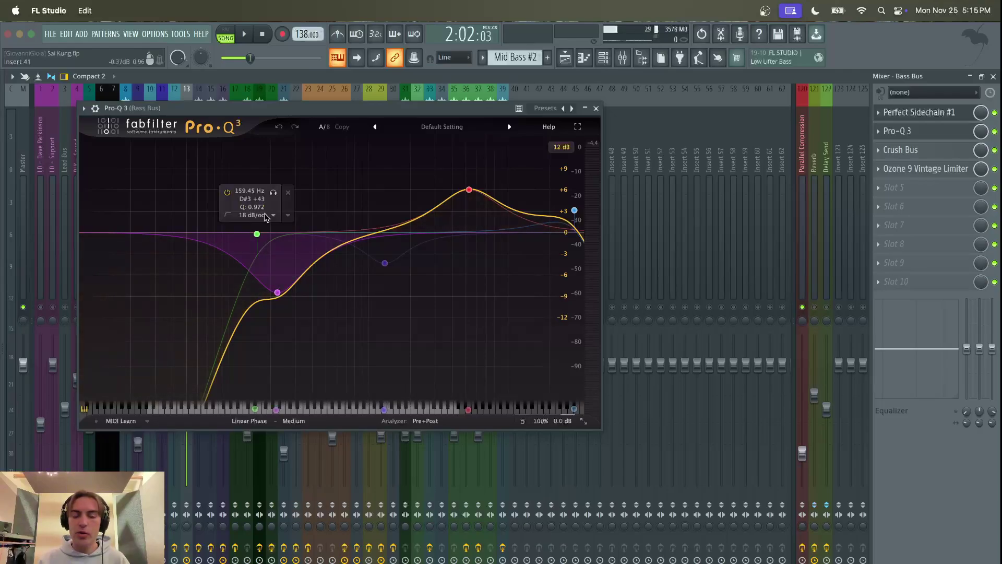
mouse_move(479, 187)
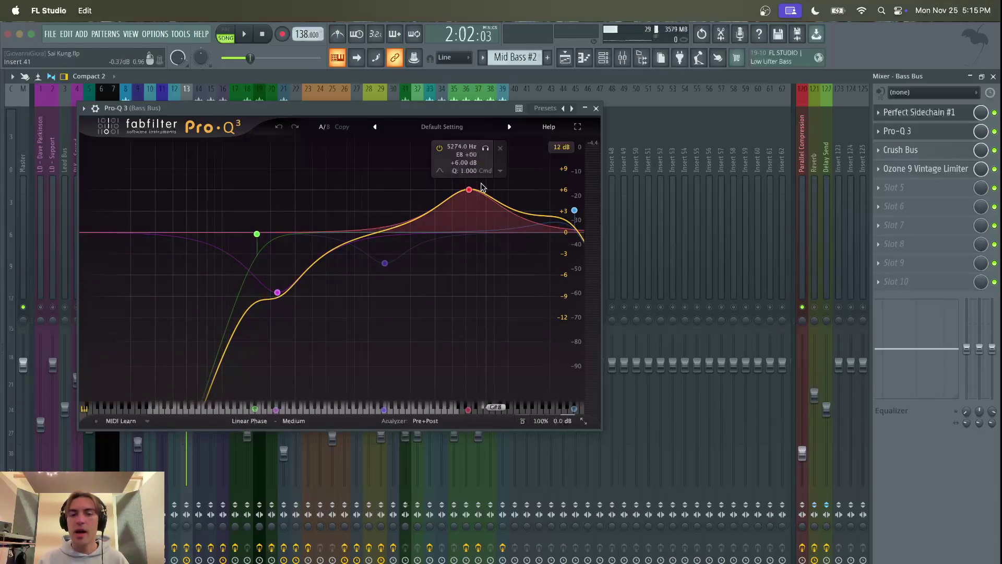
mouse_move(392, 263)
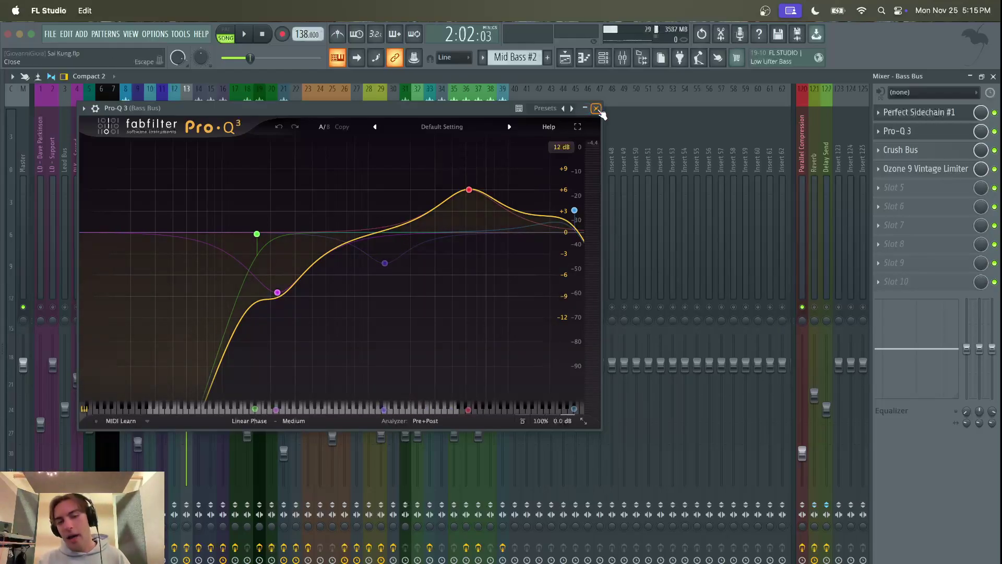
click(596, 108)
- Open the Crush Bus plugin on the Bass Bus and play the low end from bar 49
click(919, 150)
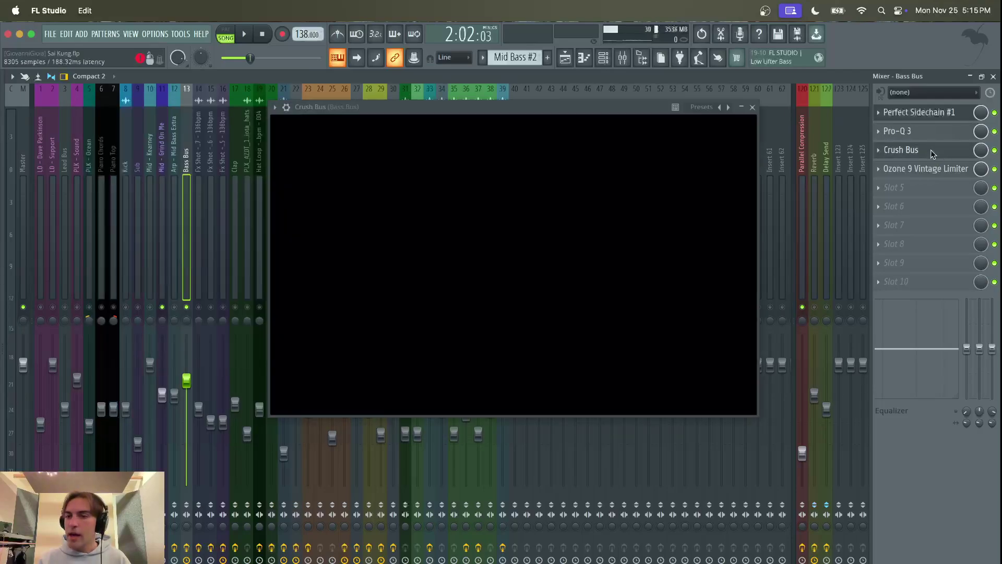
drag(392, 109, 318, 111)
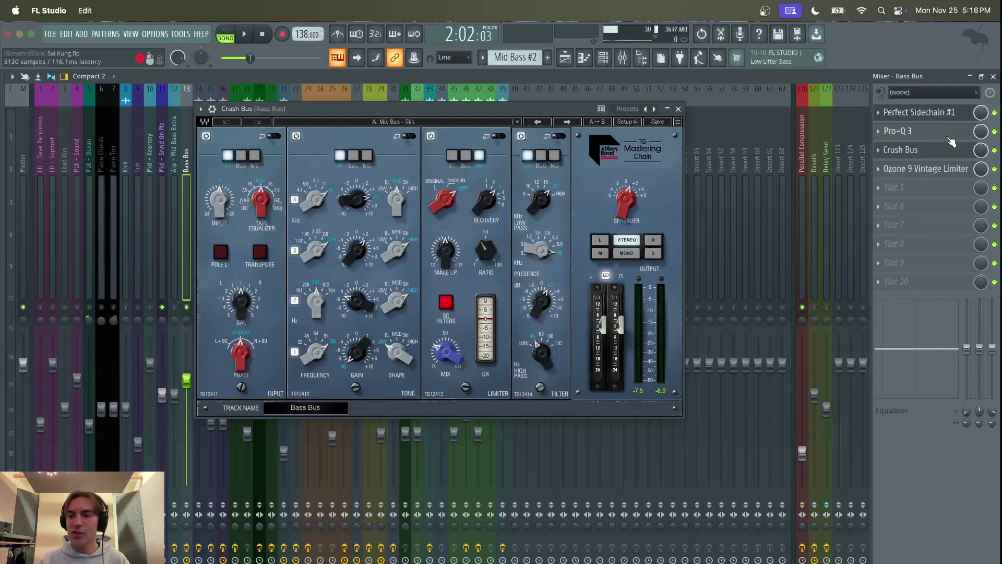
click(565, 58)
drag(539, 110, 570, 253)
click(379, 101)
click(244, 34)
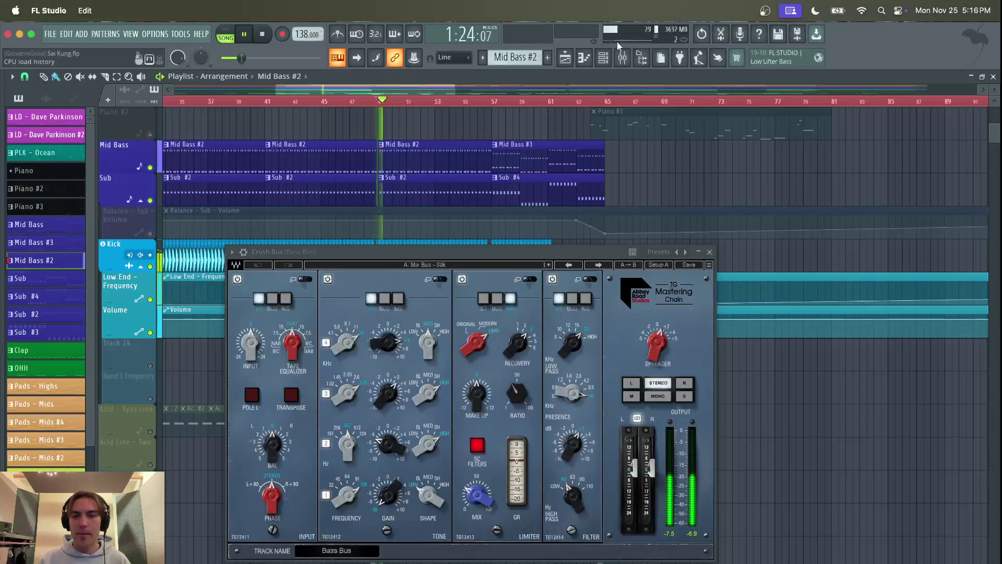
- Examine Crush Bus's spreader and limiter mix settings alongside the mixer levels during playback, ending with playback stopped
click(622, 57)
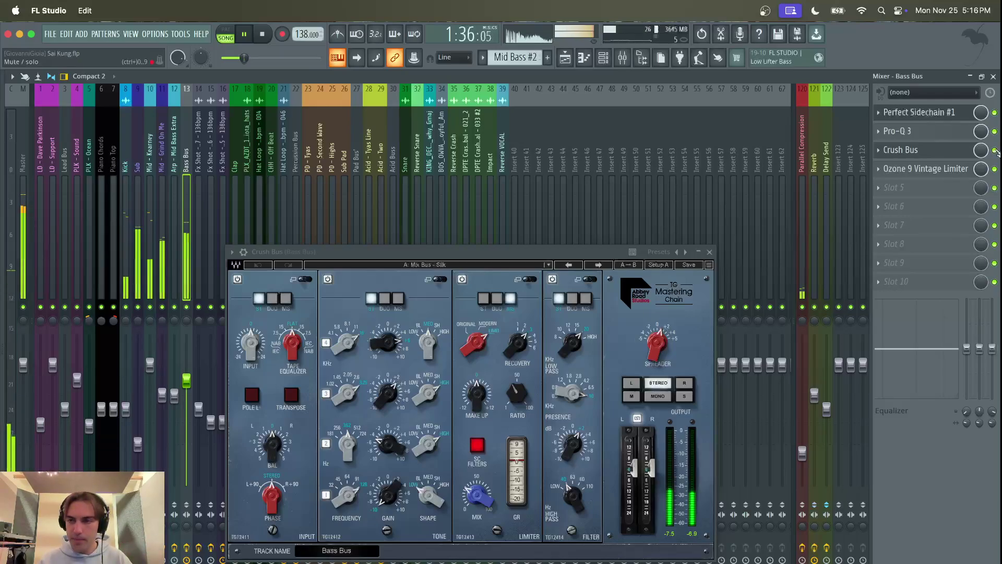
drag(461, 257, 457, 165)
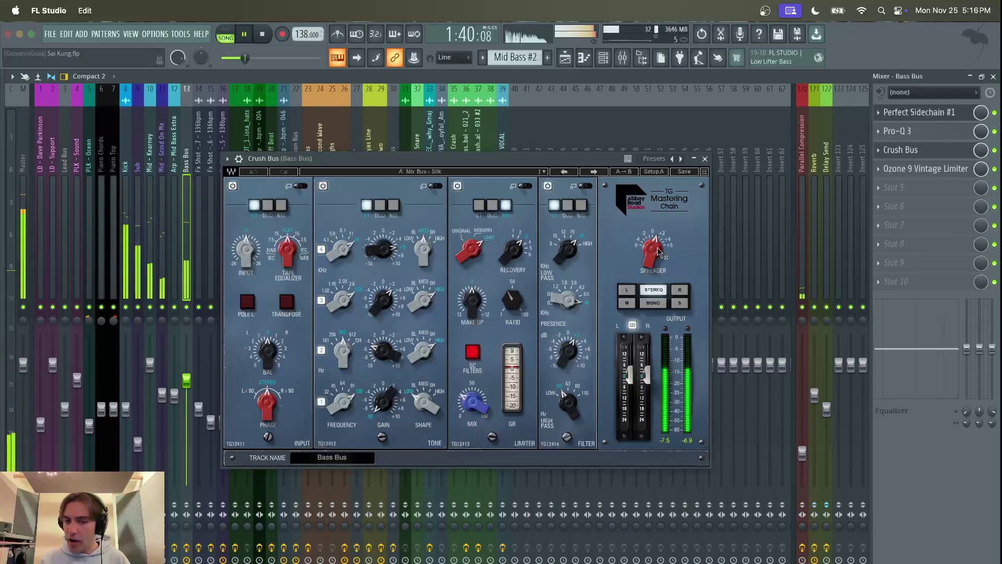
mouse_move(651, 246)
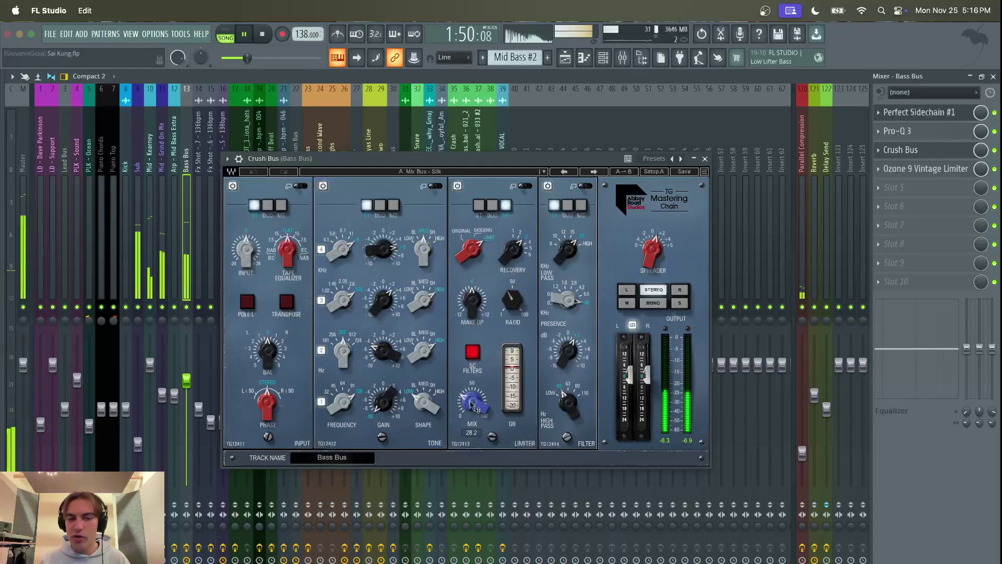
key(space)
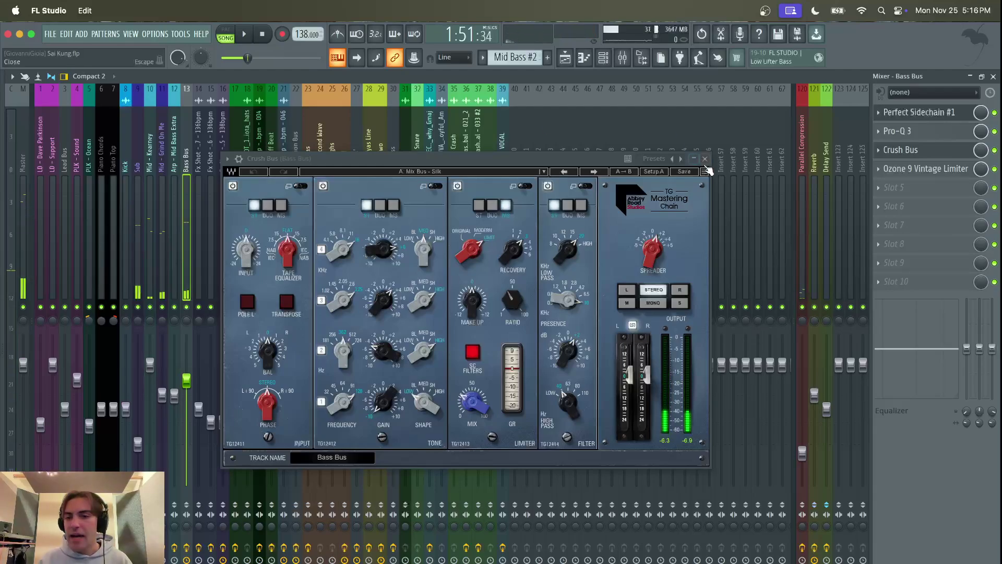
- Close Crush Bus and view the mode, threshold, ceiling and character settings of the Bass Bus Ozone 9 Vintage Limiter
click(704, 158)
click(951, 172)
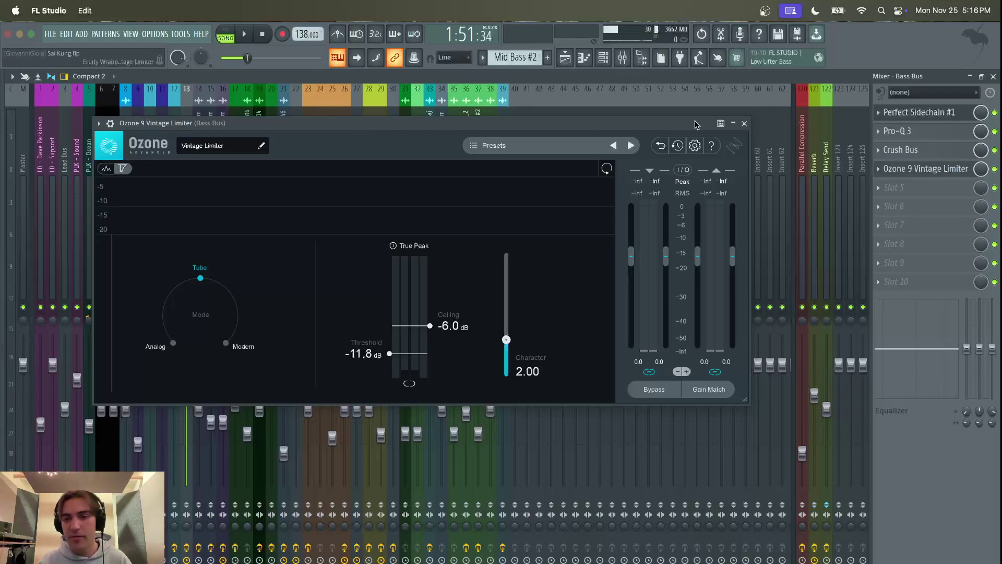
click(745, 123)
- Unmute the Acid - Tyas Line and Acid Line - Two tracks and the arp bassline track below them in the playlist
click(565, 57)
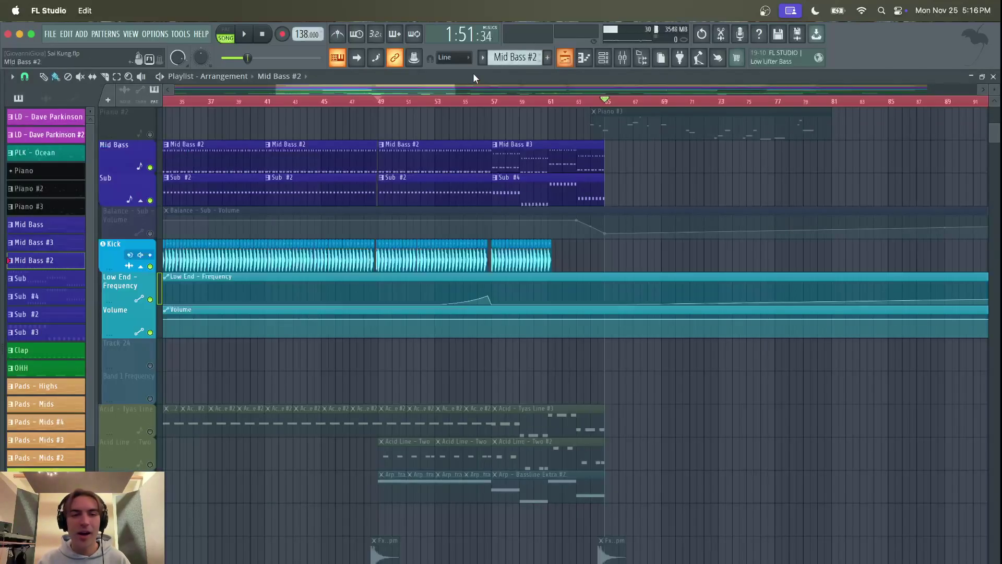
drag(460, 85, 665, 85)
drag(408, 87, 342, 90)
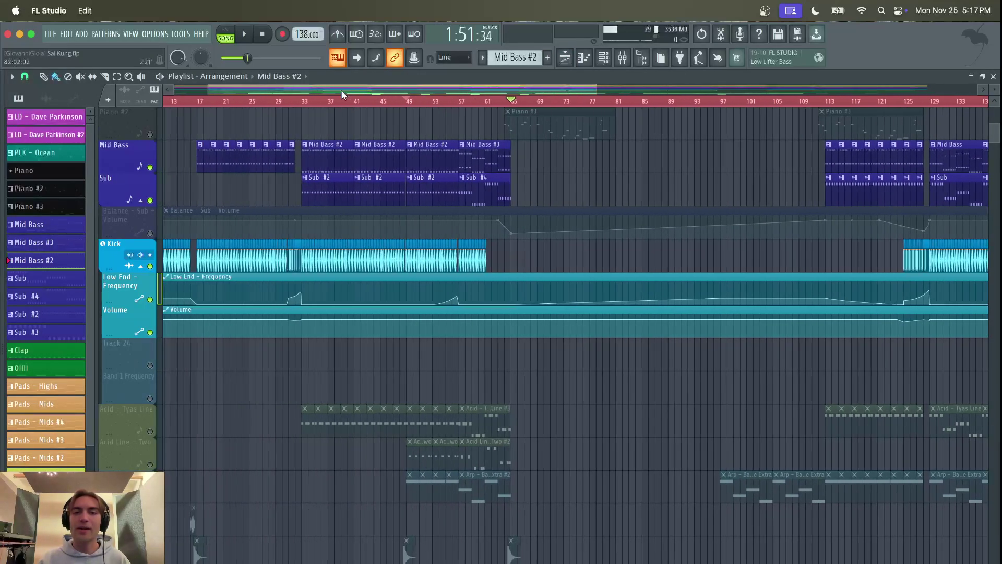
drag(596, 85, 696, 88)
scroll(209, 97, left, 3)
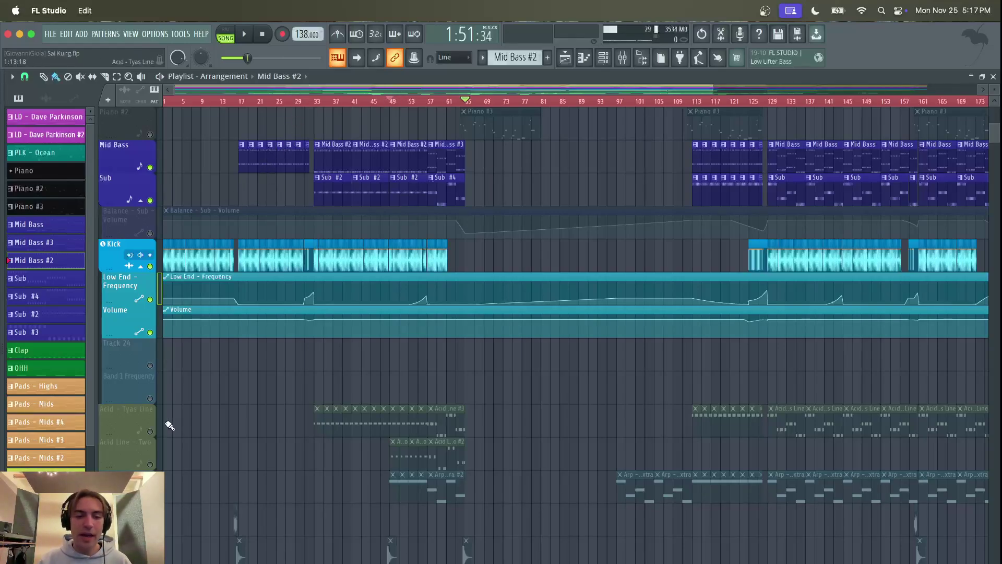
click(150, 431)
click(150, 464)
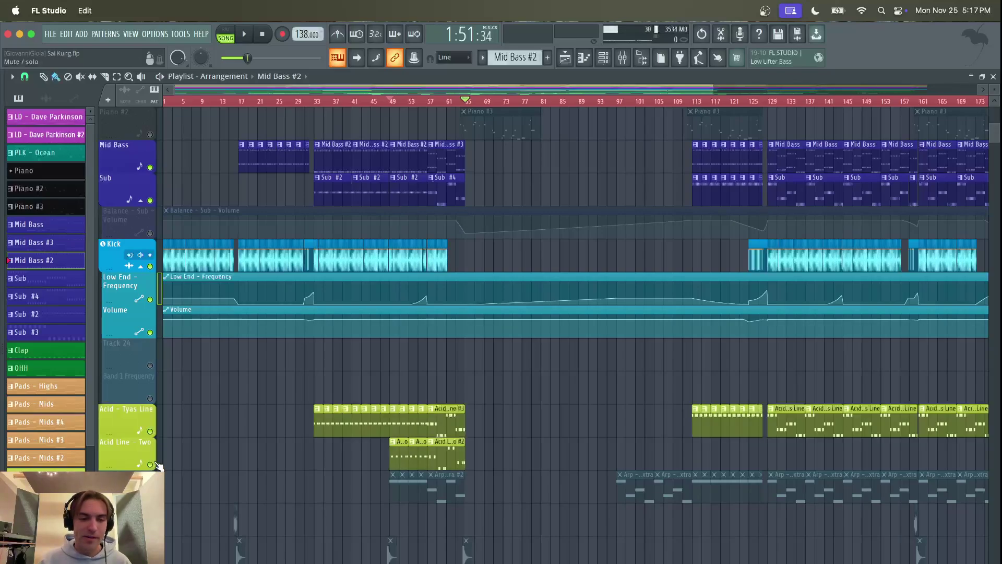
click(150, 497)
- Play the arrangement from about bar 33 and solo the Acid - Tyas Line track
click(319, 101)
key(space)
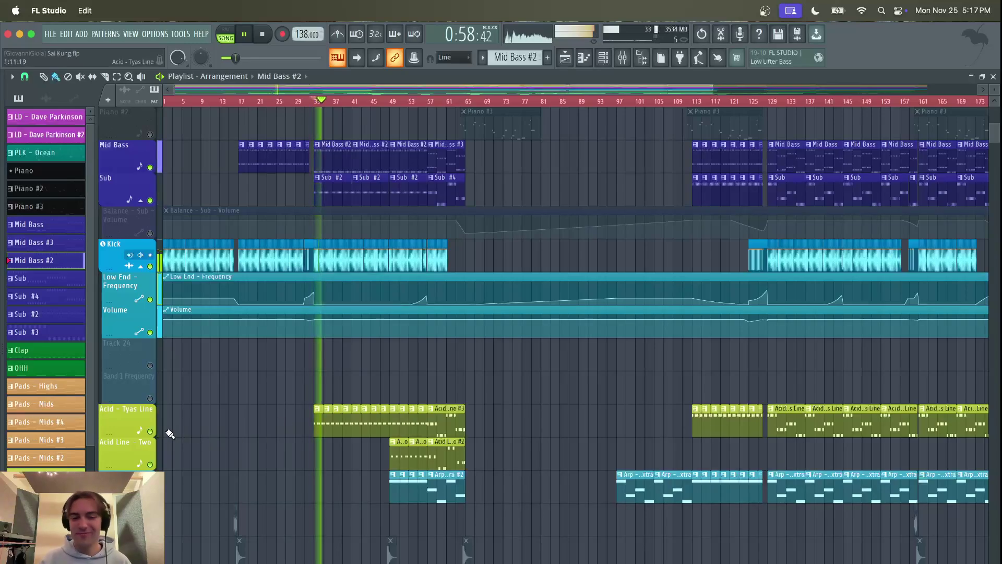
right_click(150, 431)
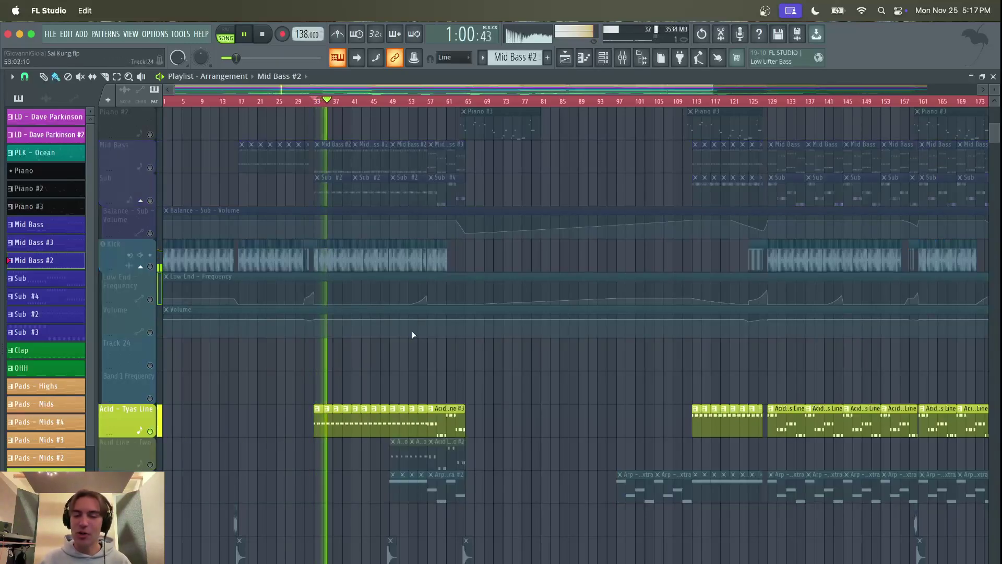
- Inspect the Acid - Tyas Line channel's Spire patch and its preset browser with playback stopped, and close the synth
click(614, 59)
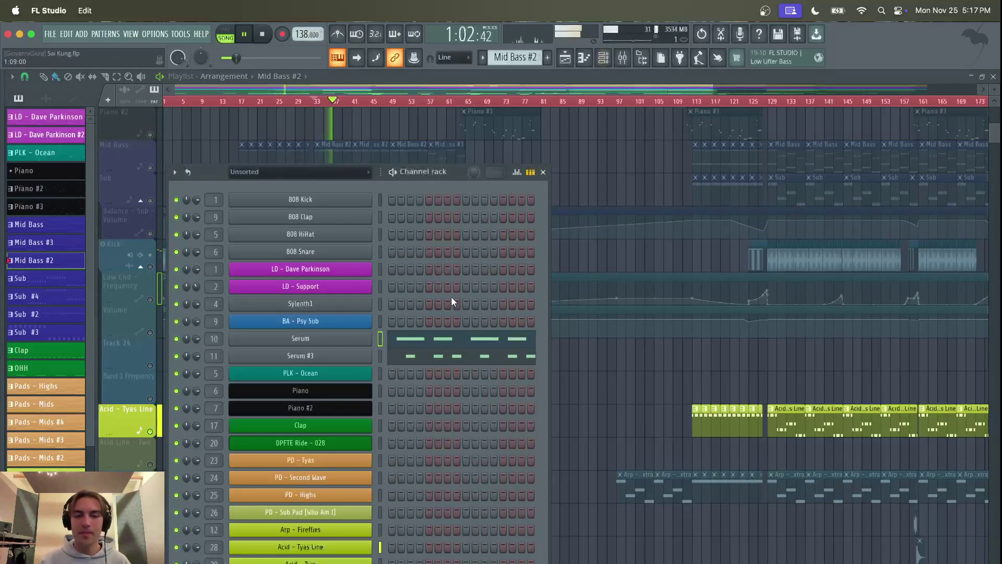
click(321, 546)
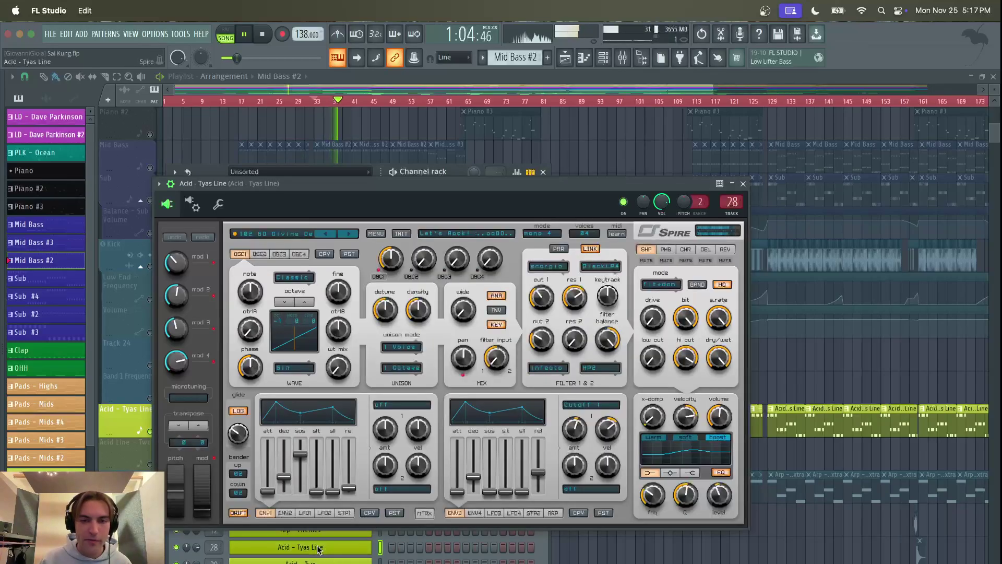
key(space)
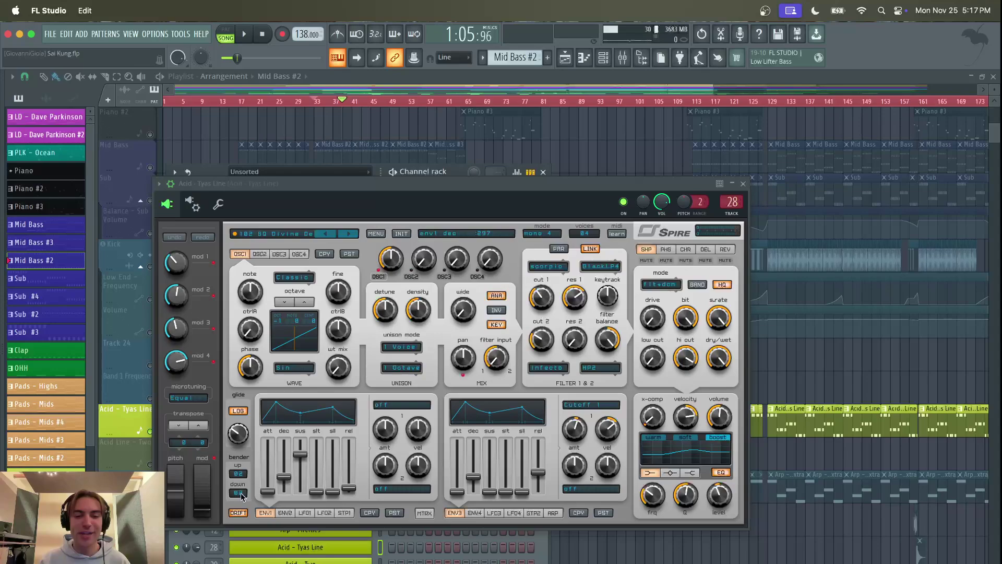
click(280, 234)
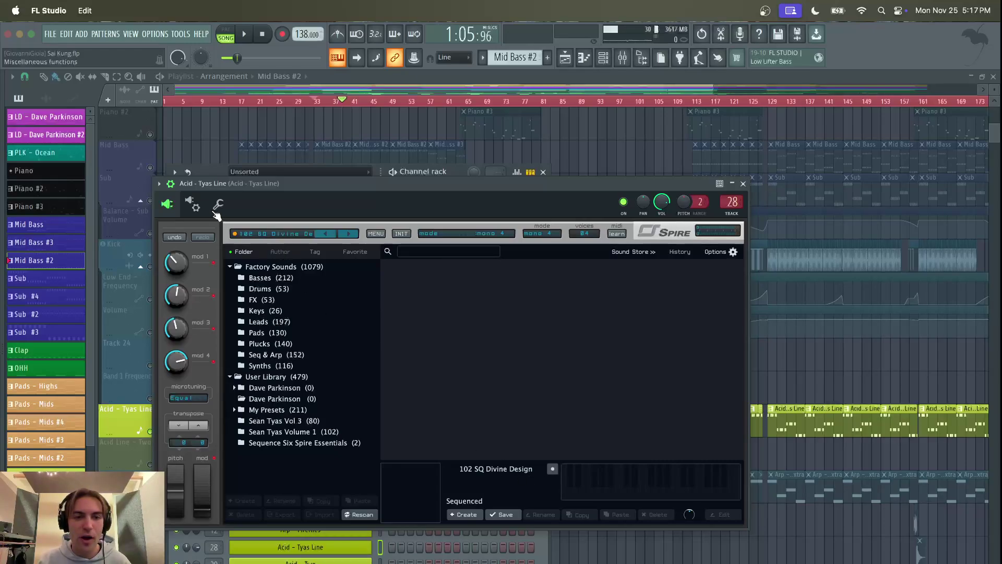
click(743, 183)
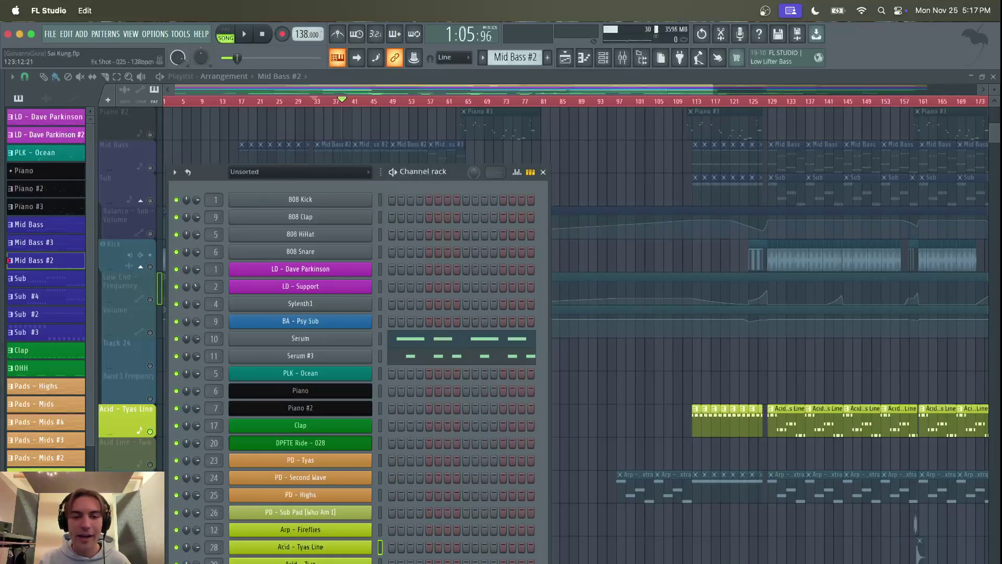
- Examine the Pro-Q 3 bands and Saturn 2 settings on the Acid - Tyas Line mixer channel
click(625, 56)
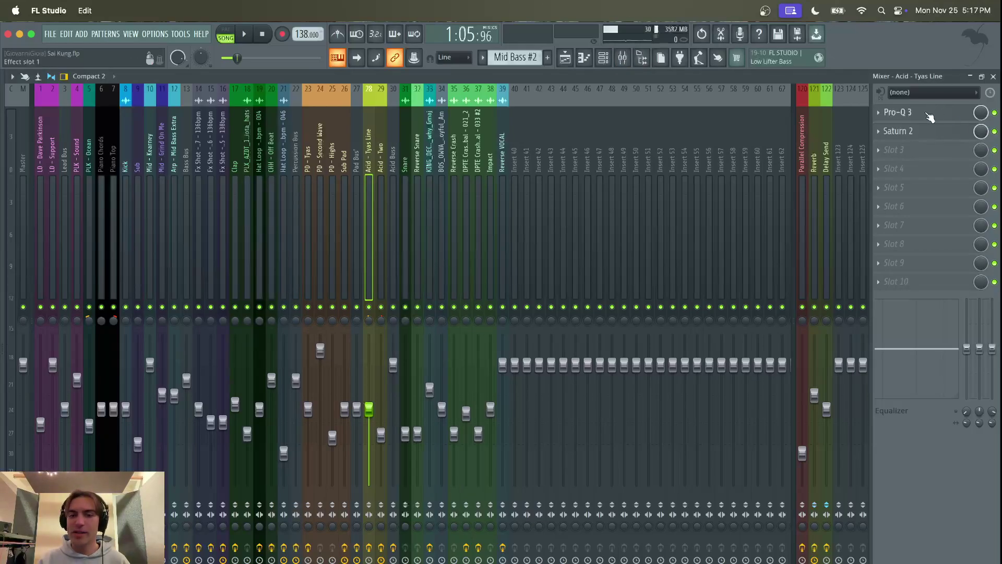
click(899, 112)
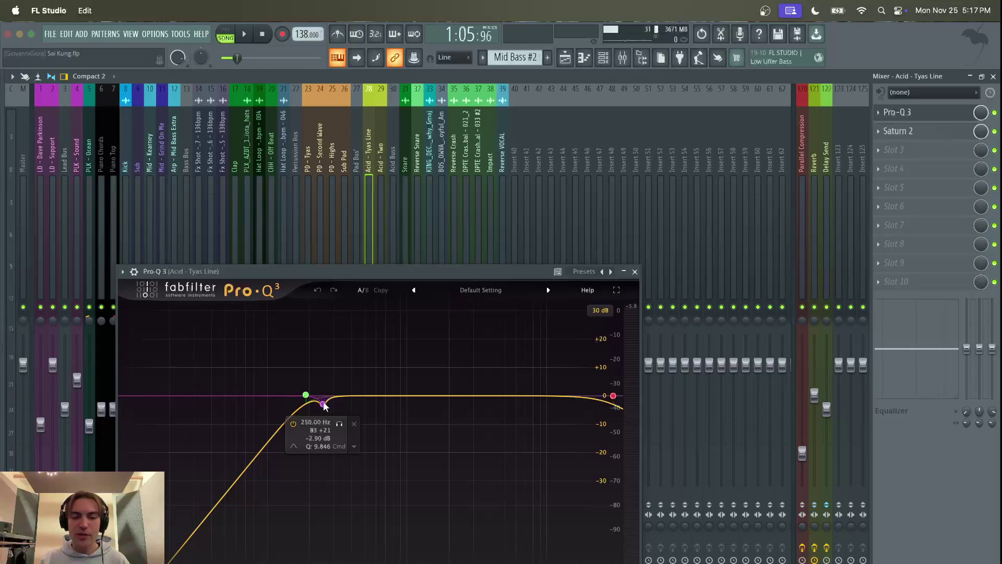
click(918, 133)
drag(209, 42, 481, 99)
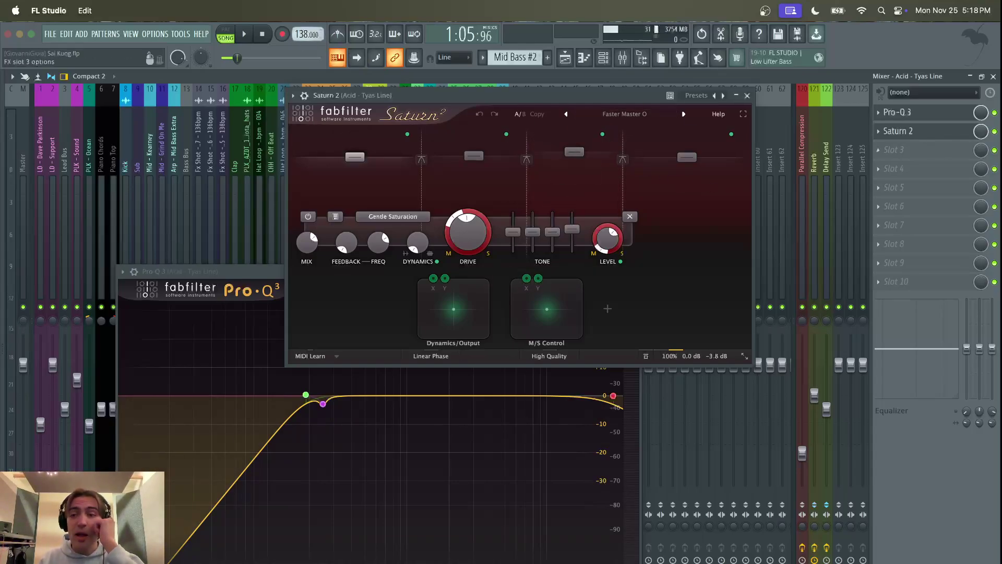
- Compare Acid - Tyas Line with its Saturn 2 bypassed and re-enabled during playback, and close both effect windows
click(244, 35)
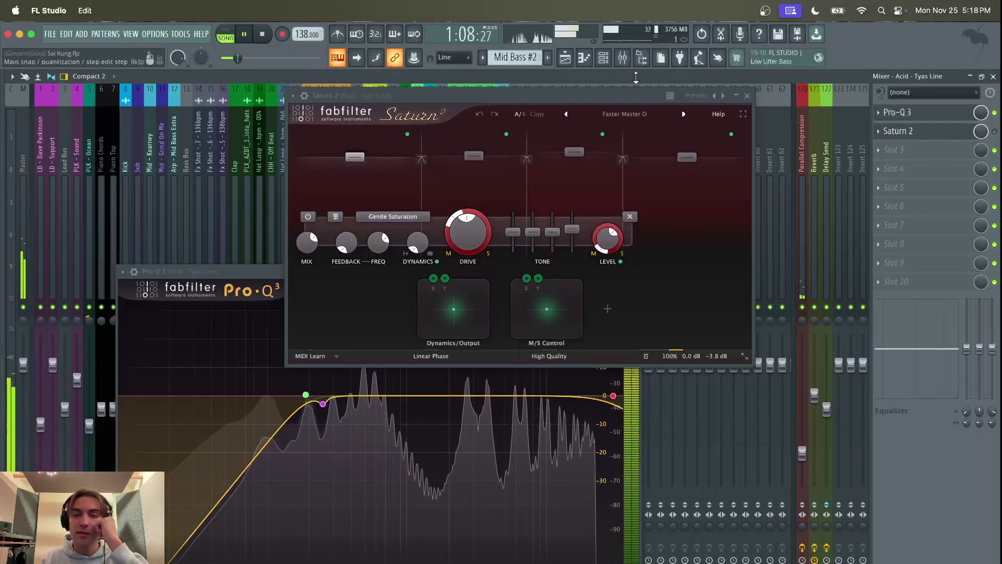
click(995, 132)
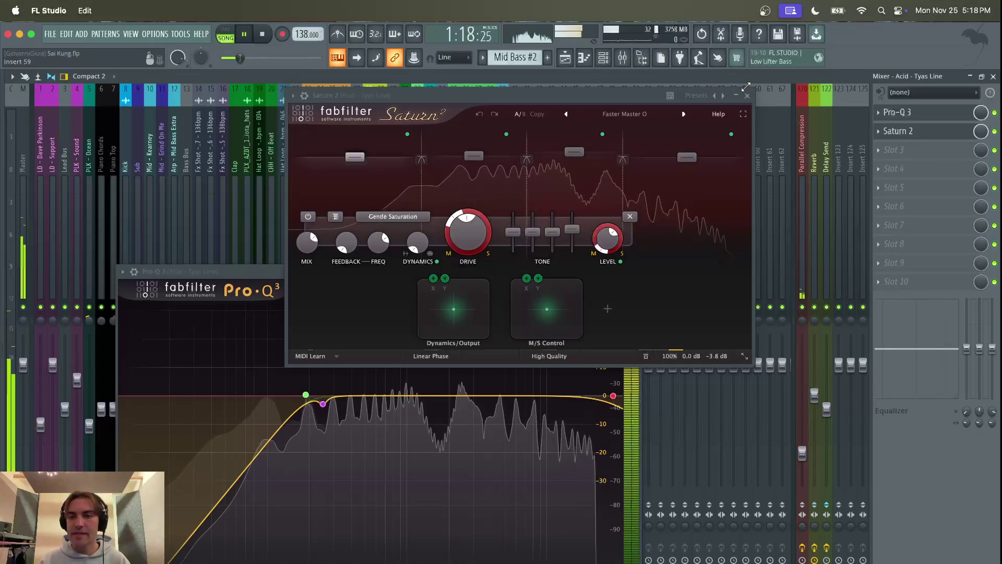
key(Escape)
click(635, 272)
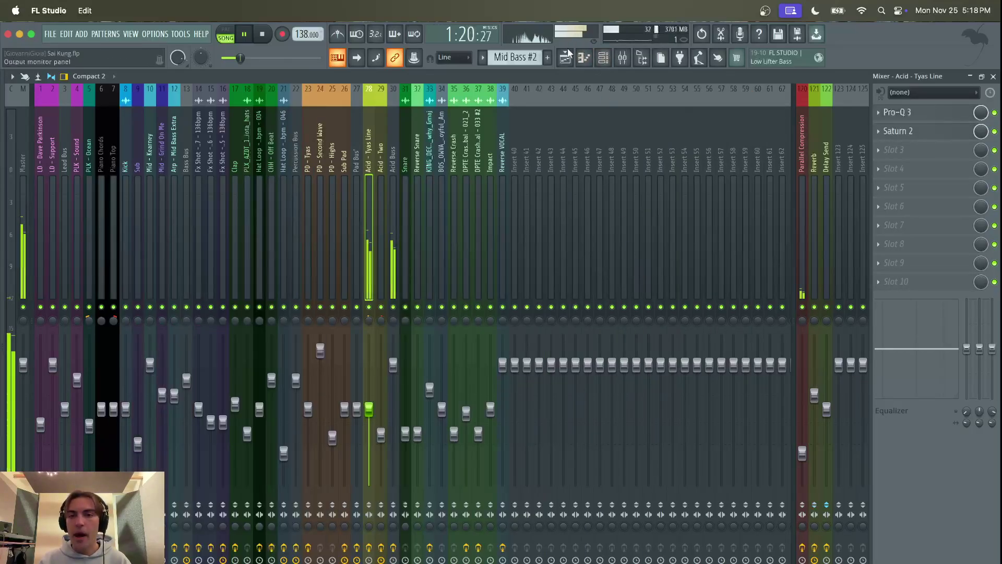
- Solo the Acid Line - Two track in the playlist and play it from about bar 49
key(F5)
key(space)
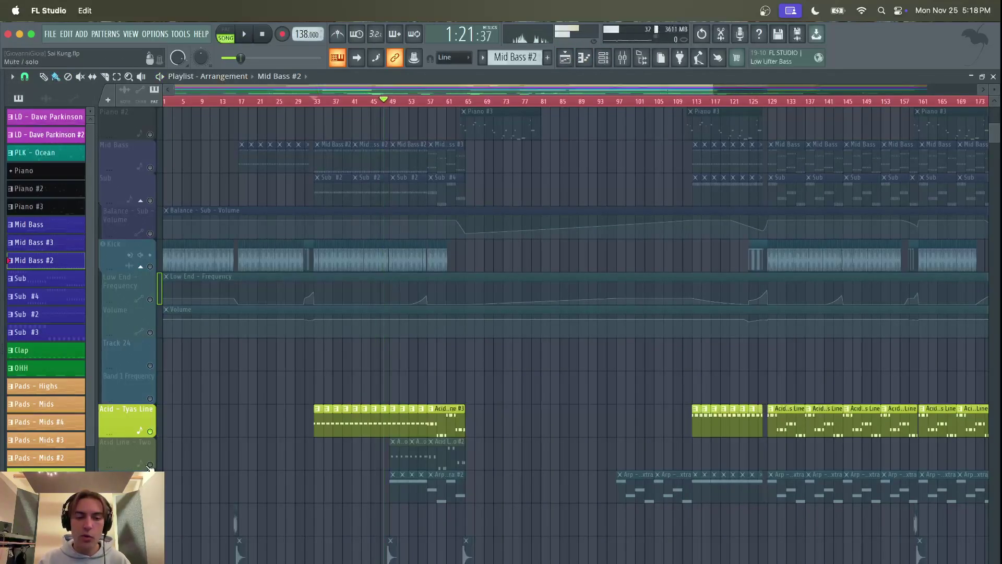
click(147, 466)
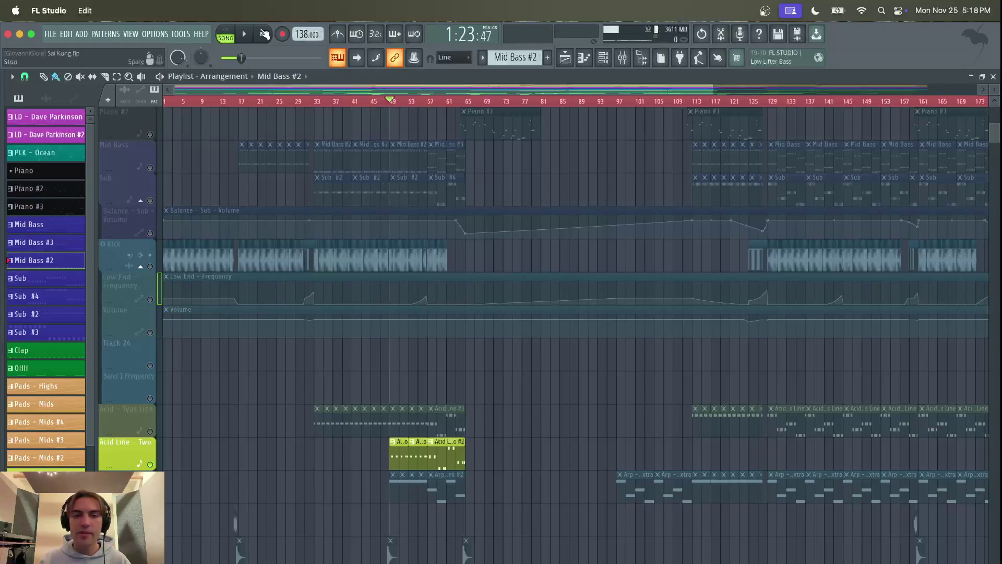
click(248, 35)
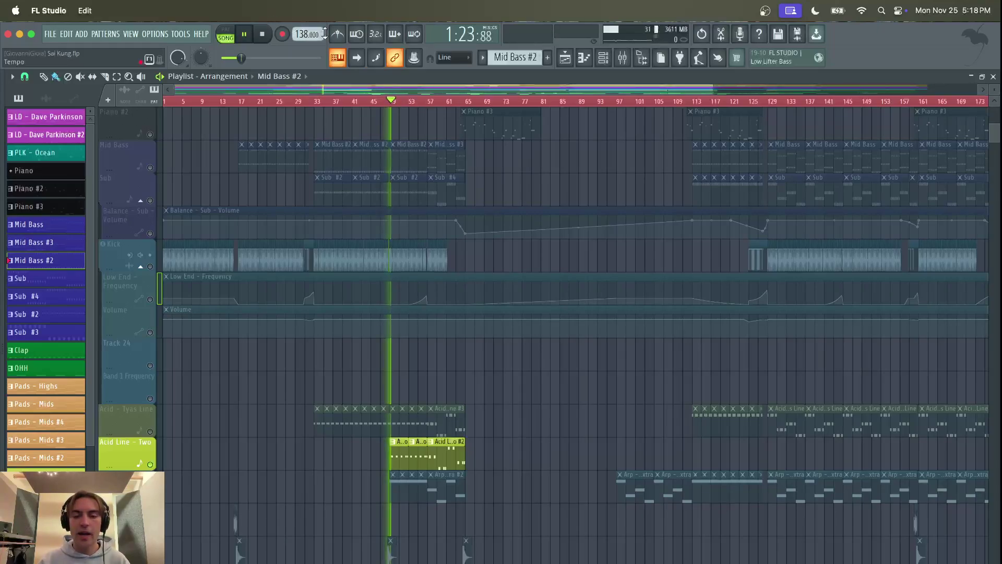
- Select the Acid - Two mixer channel and view its Saturn 2 band settings during playback
click(623, 59)
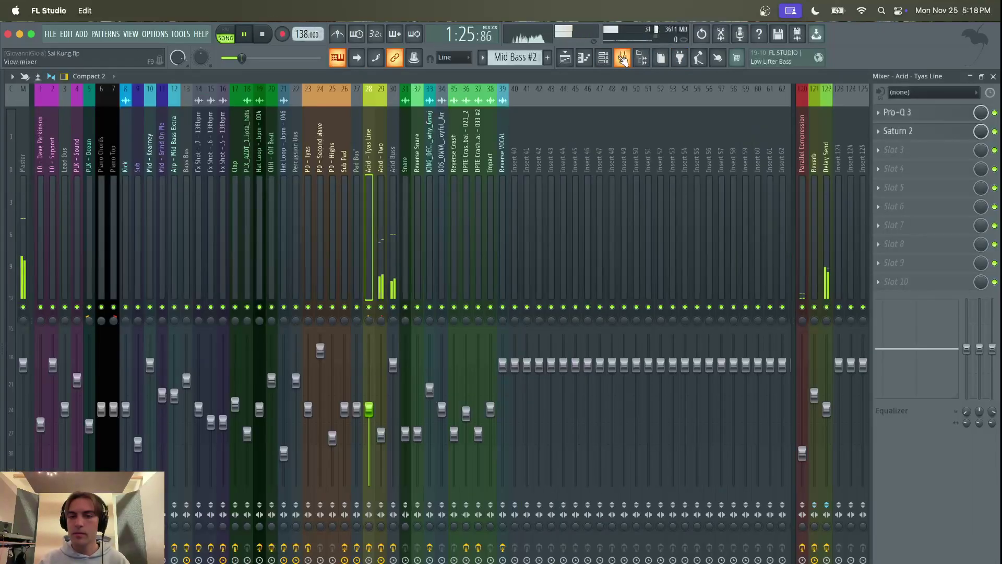
click(378, 221)
click(899, 112)
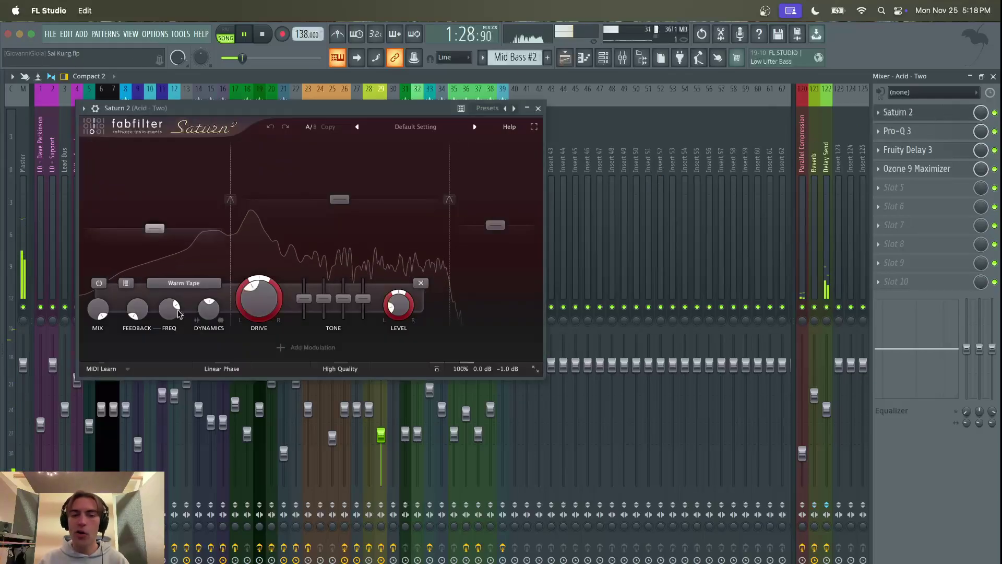
- Review the Pro-Q 3, Fruity Delay 3 and Ozone 9 Maximizer settings on the Acid - Two channel, and close all its effect windows
click(899, 131)
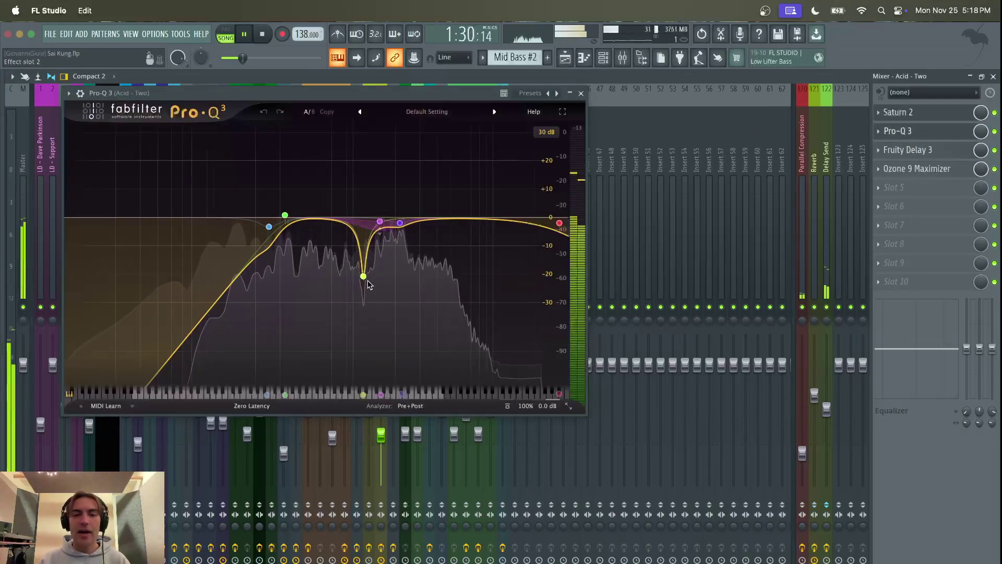
mouse_move(364, 282)
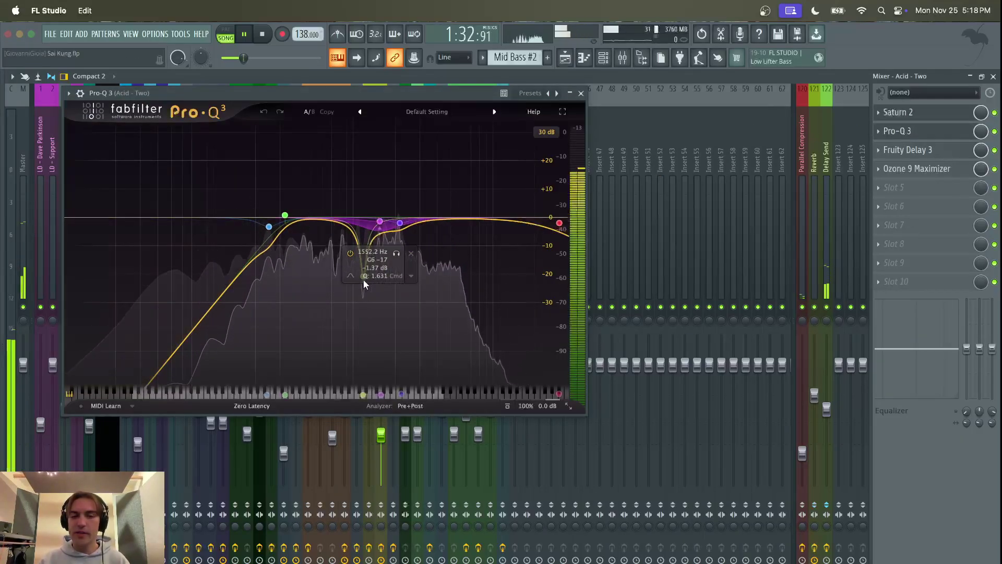
click(908, 149)
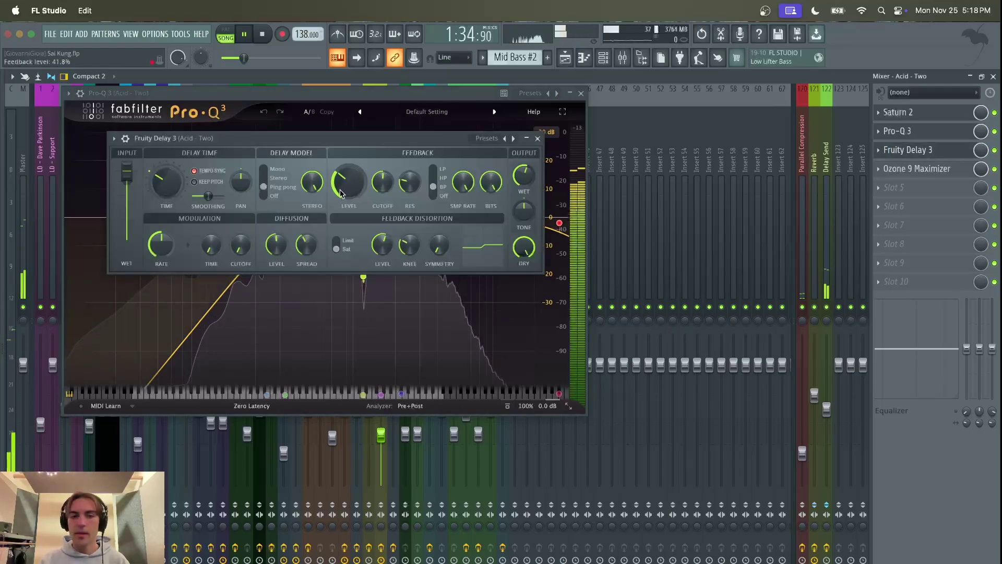
click(894, 168)
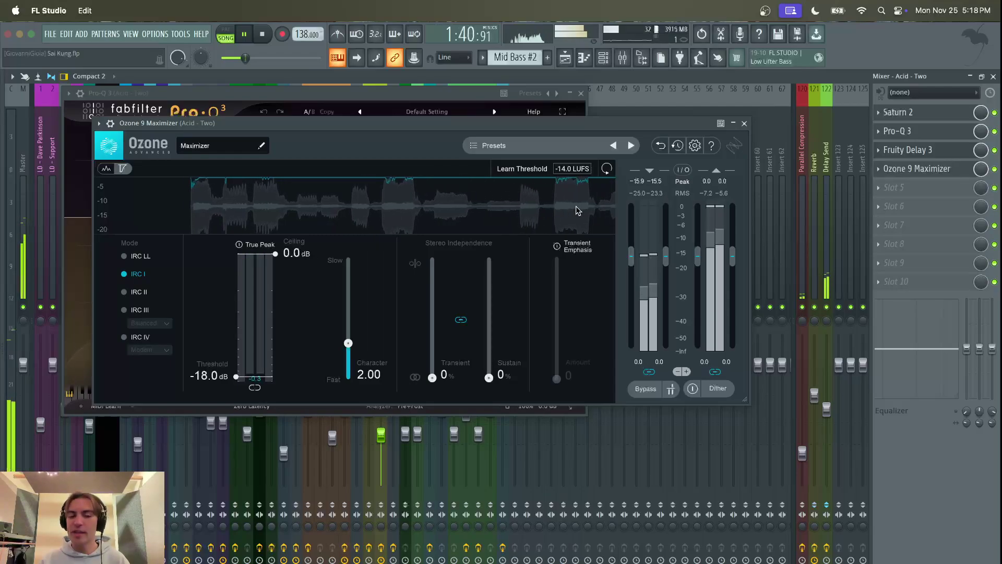
click(745, 123)
click(581, 93)
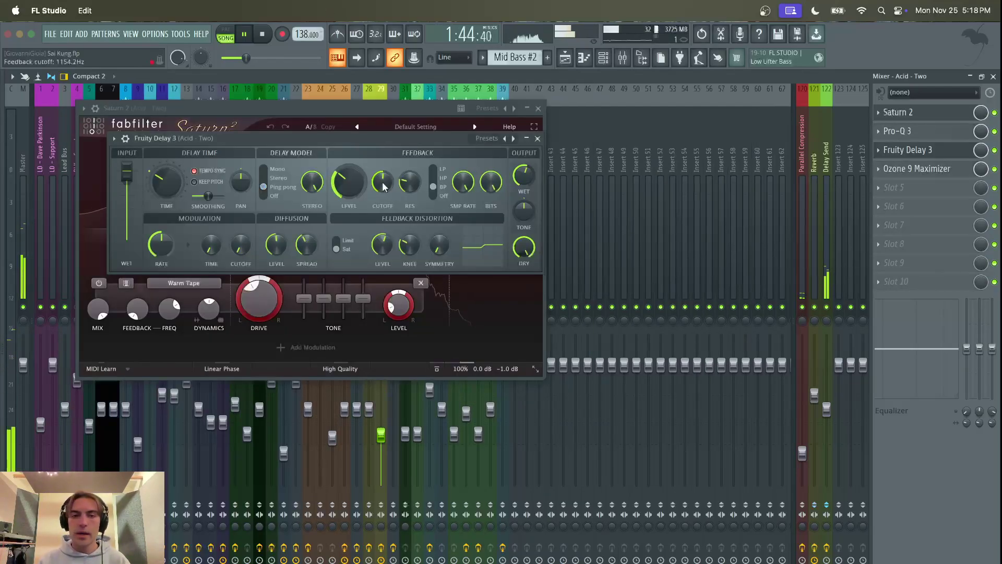
click(538, 109)
click(538, 138)
- Examine the Pro-Q 3 bands and the LFOTool volume curve on the Acid Buss mixer channel, closing each effect window after viewing
click(397, 130)
click(943, 118)
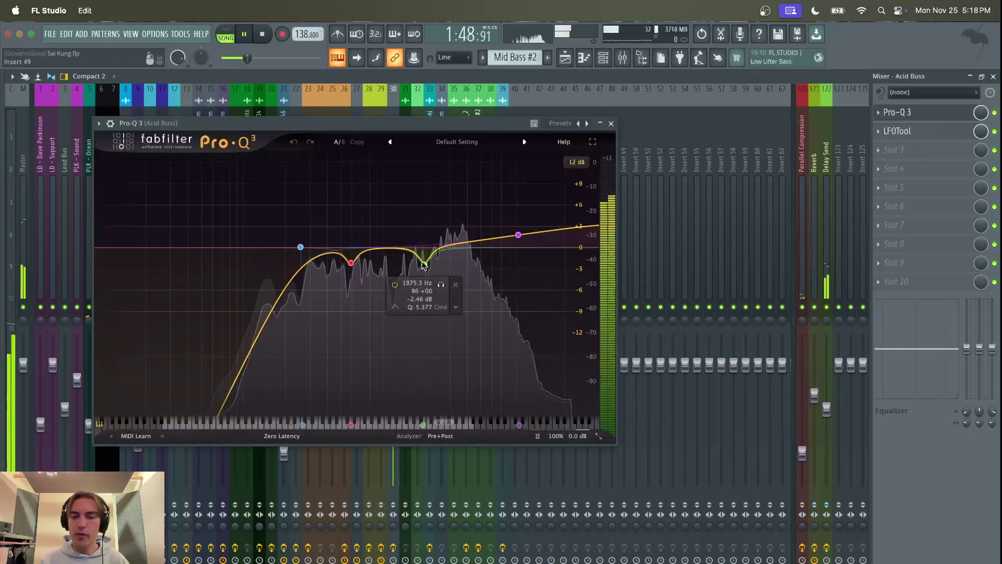
click(919, 112)
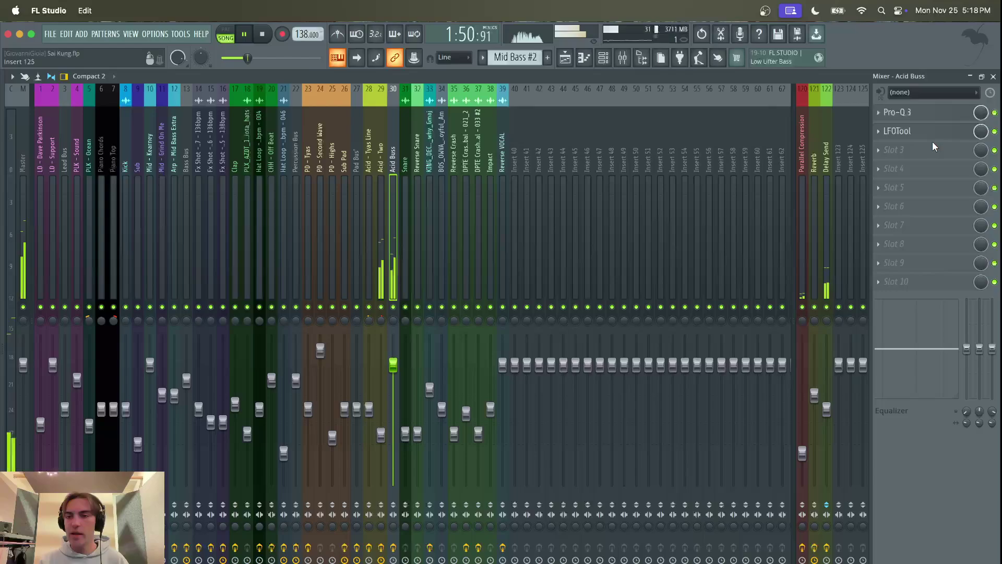
click(960, 131)
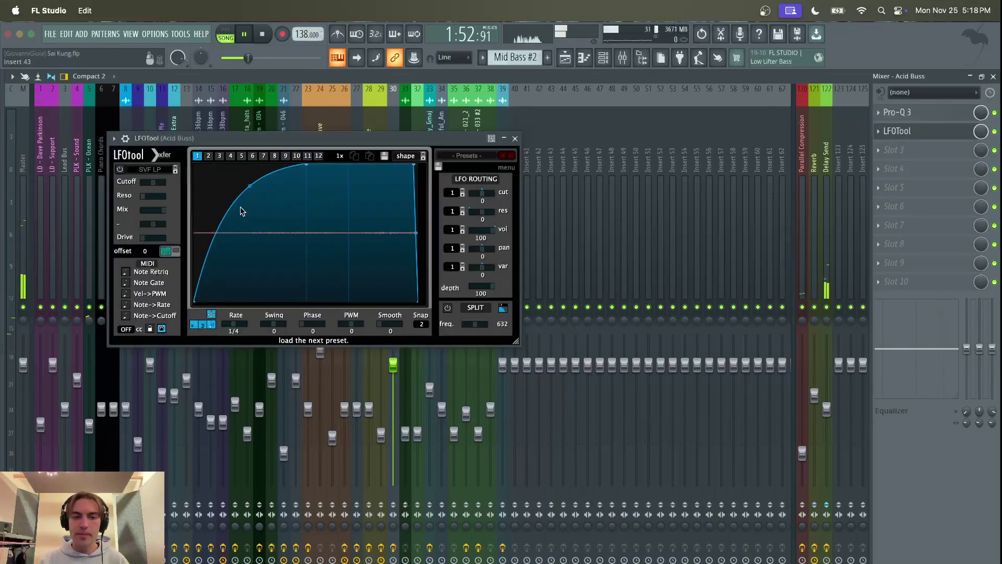
click(514, 139)
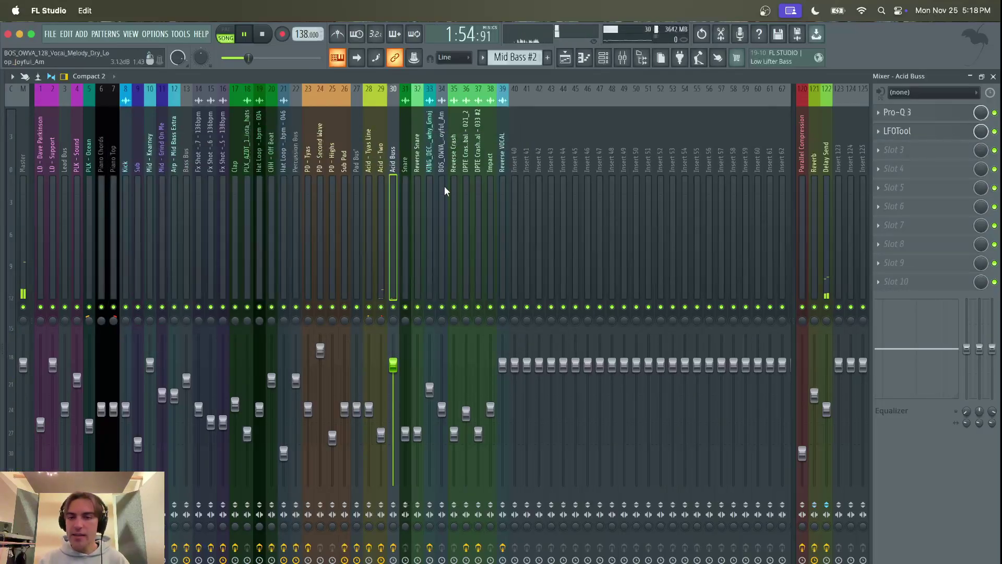
- Inspect the Parallel Compression, Acid Buss, Acid - Two, Delay Send and Acid - Tyas Line channels in the mixer
click(802, 149)
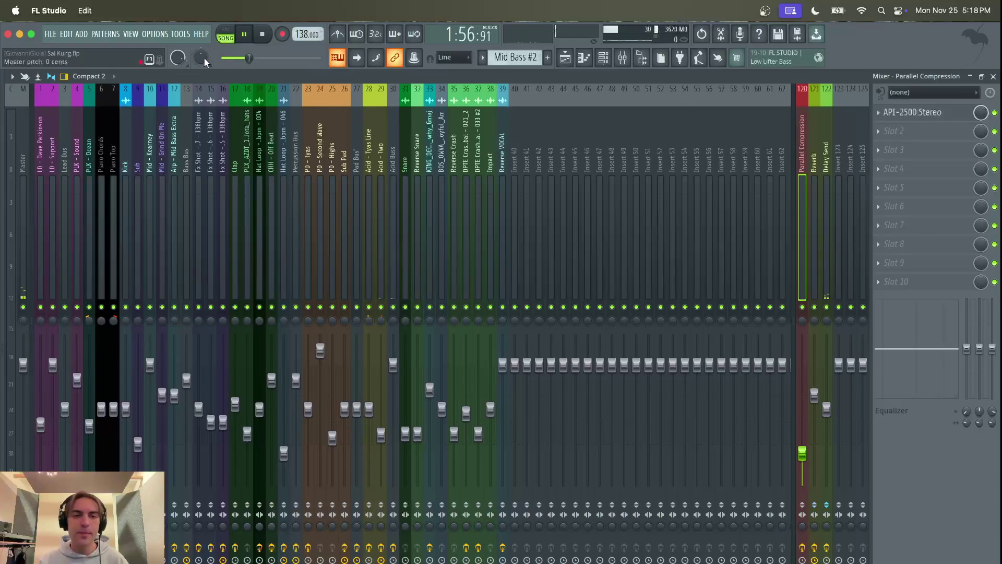
click(396, 172)
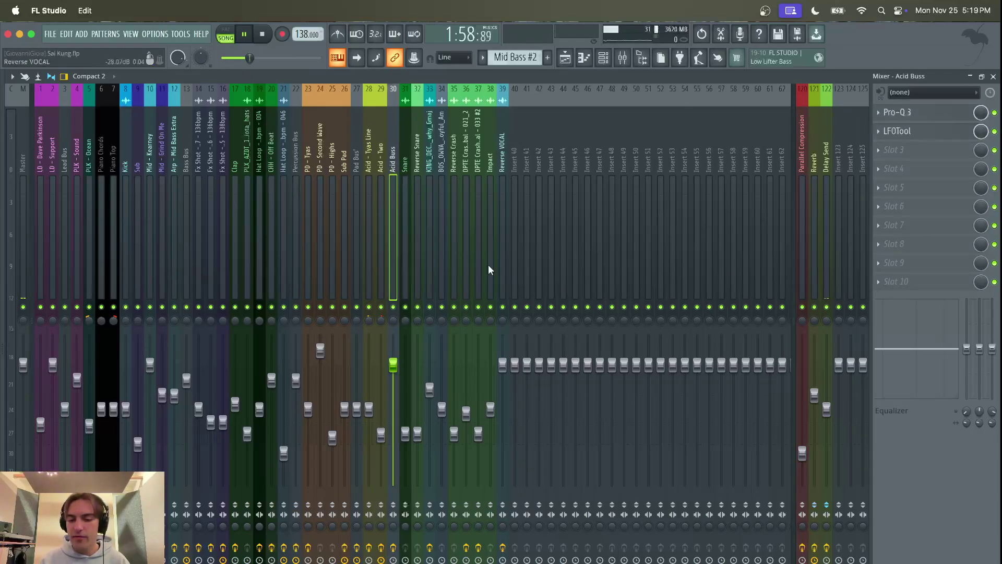
click(379, 166)
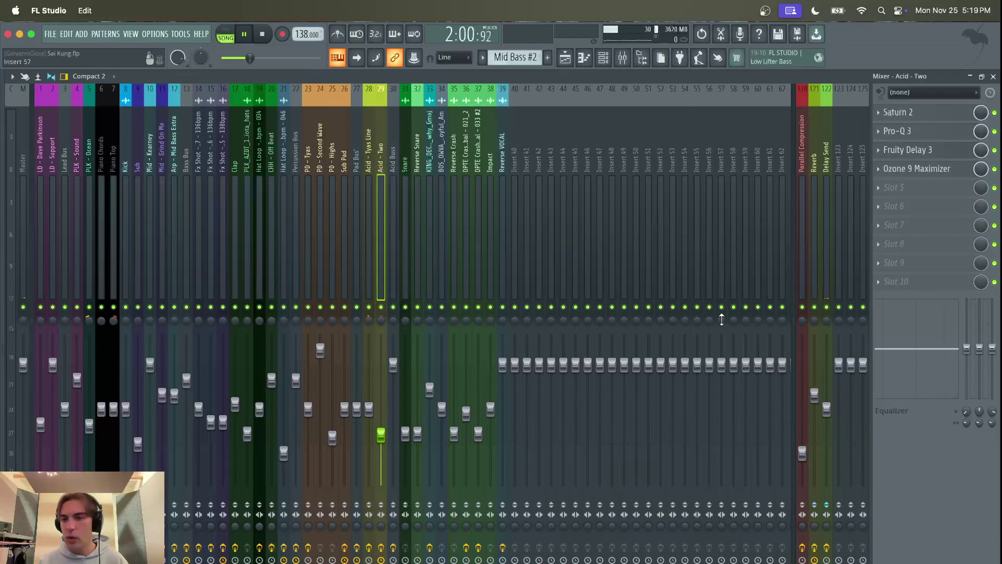
click(828, 209)
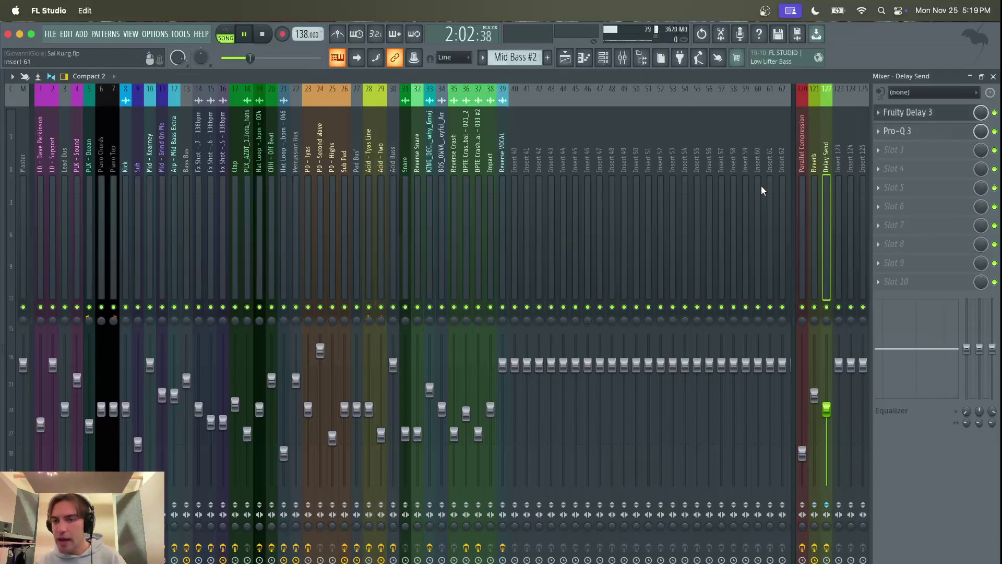
click(371, 165)
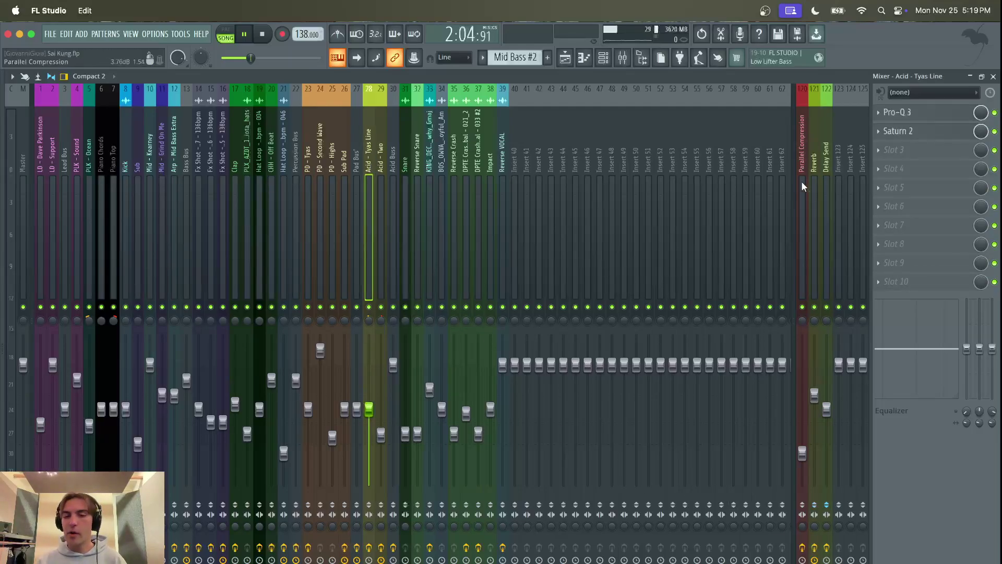
- Solo the Arp - Bassline Extra track in the playlist and play it from bar 49
click(575, 67)
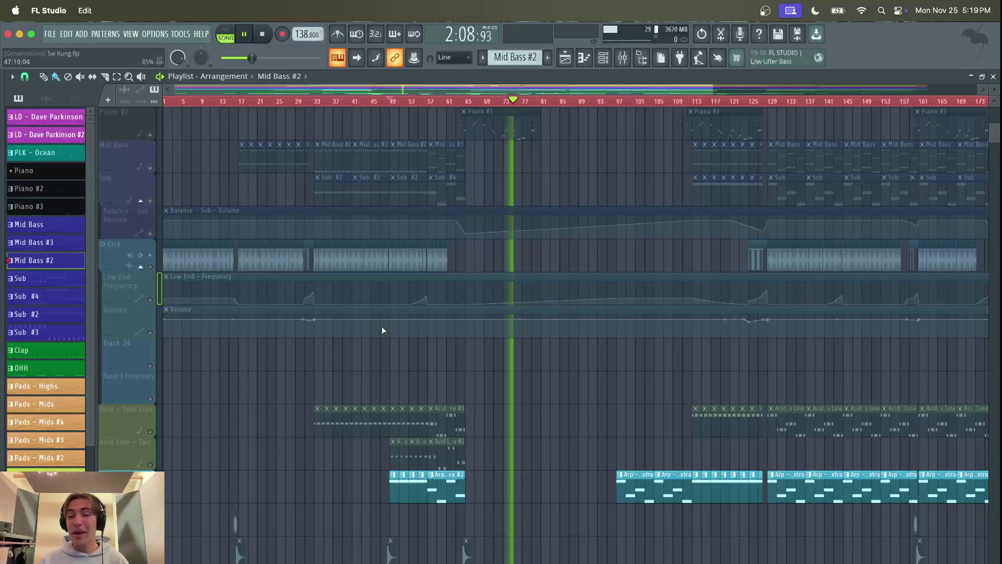
scroll(401, 443, up, 3)
scroll(400, 443, up, 2)
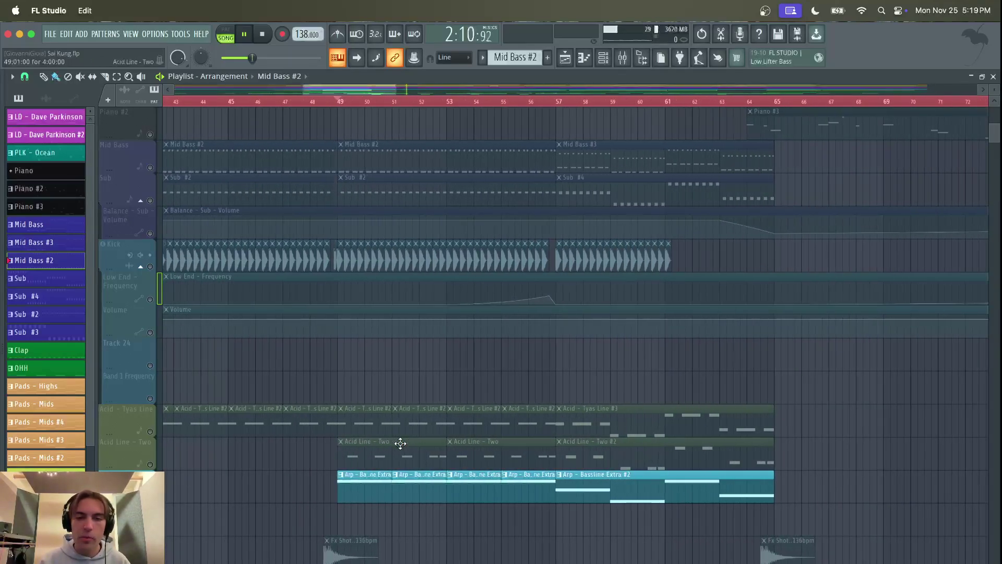
click(340, 100)
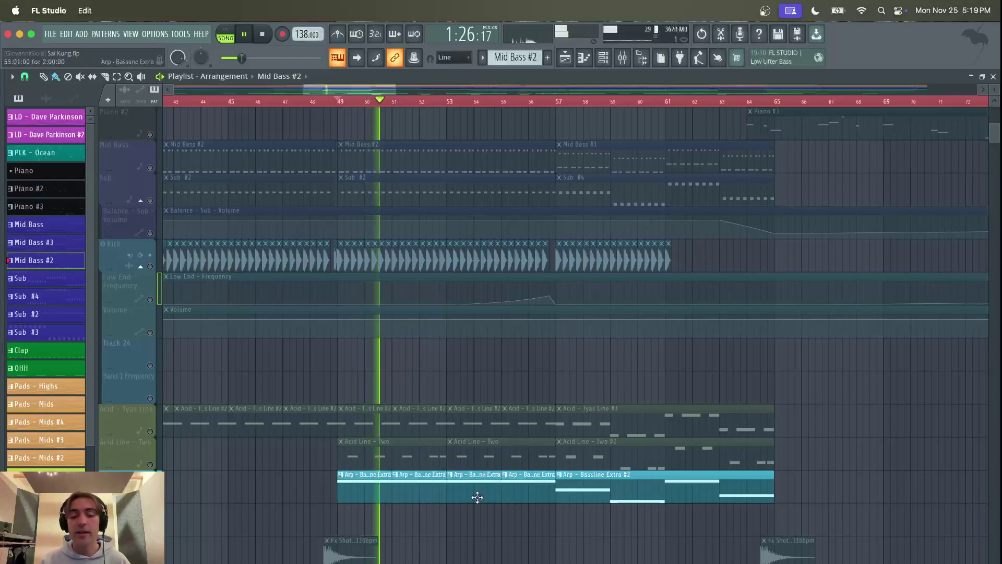
- View the notes of the Arp - Bassline Extra #2 pattern and its Arp - Fireflies Serum patch during playback
double_click(600, 486)
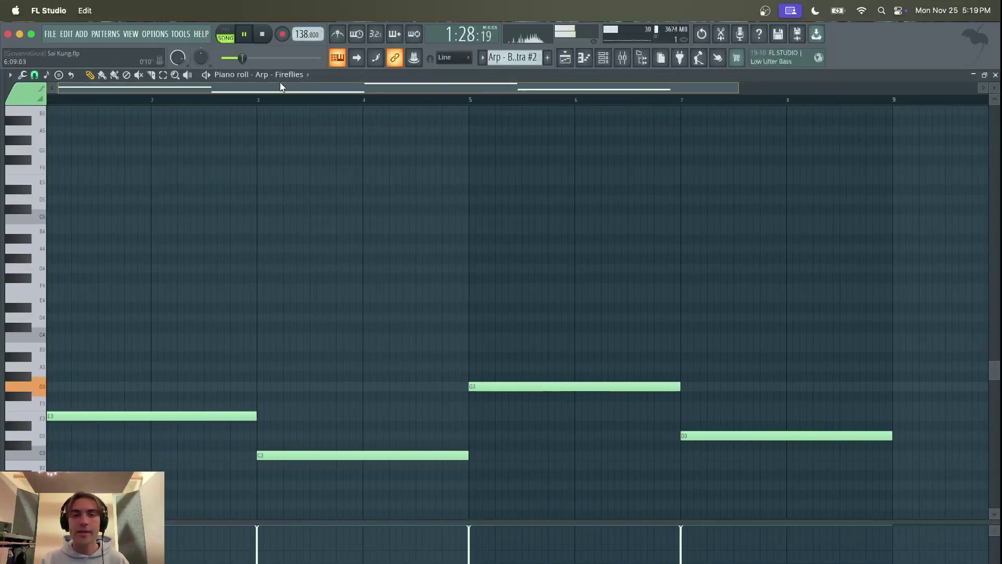
click(603, 58)
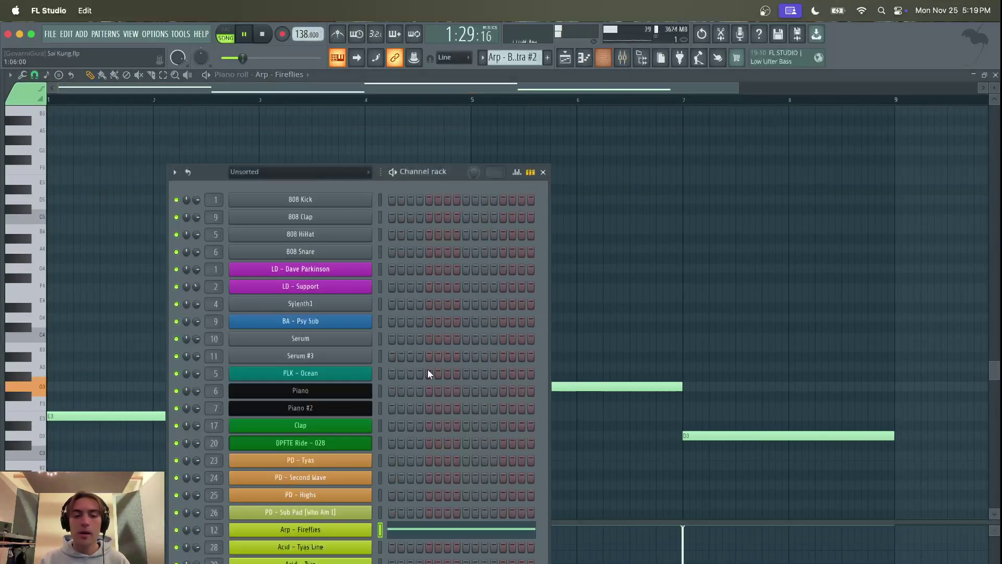
click(324, 526)
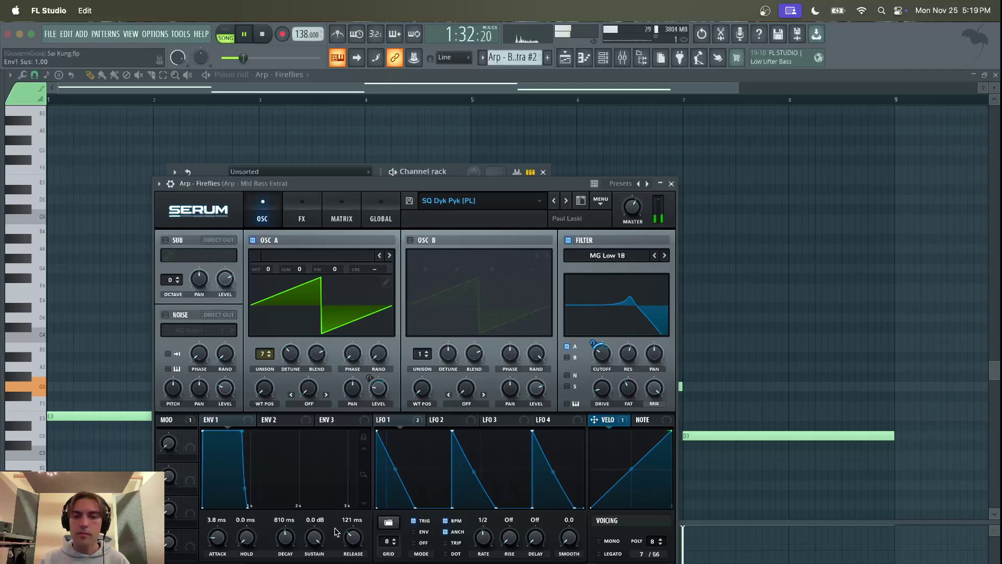
drag(377, 183, 357, 98)
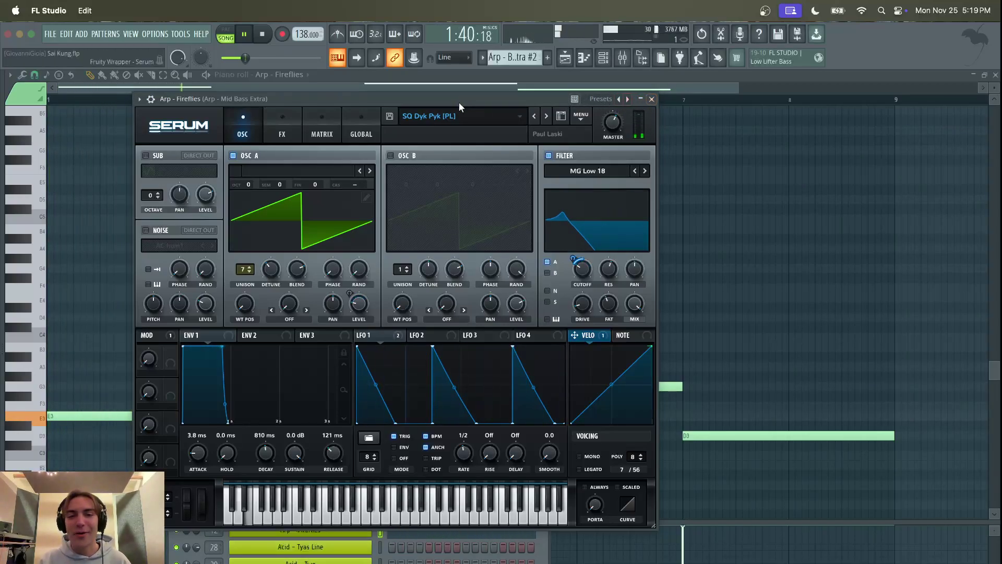
click(652, 99)
drag(738, 87, 830, 87)
- Hear the arp with the Mid Bass, Sub, Kick and both acid tracks unmuted, and unmute all playlist tracks with playback paused
click(566, 59)
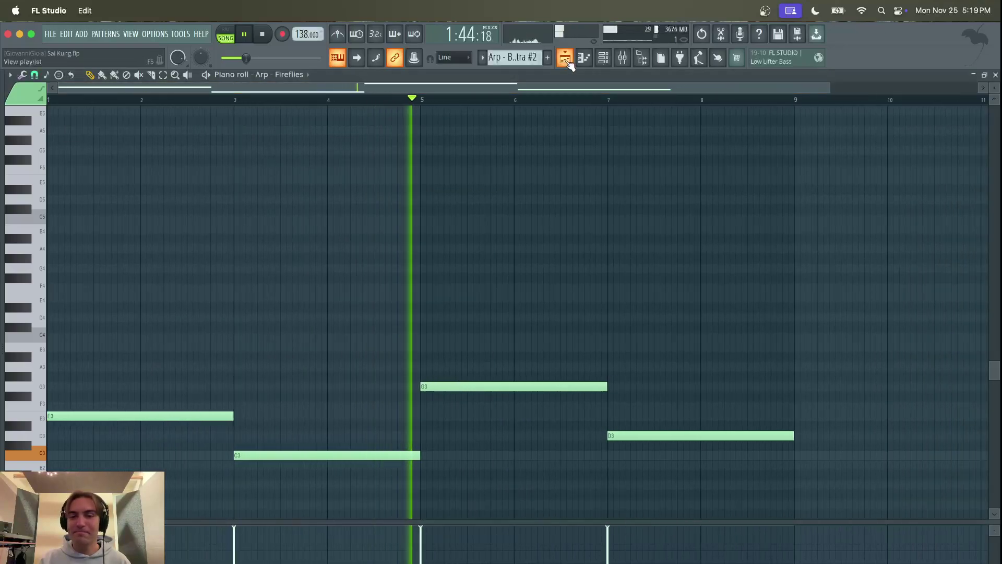
click(566, 59)
drag(153, 210, 149, 258)
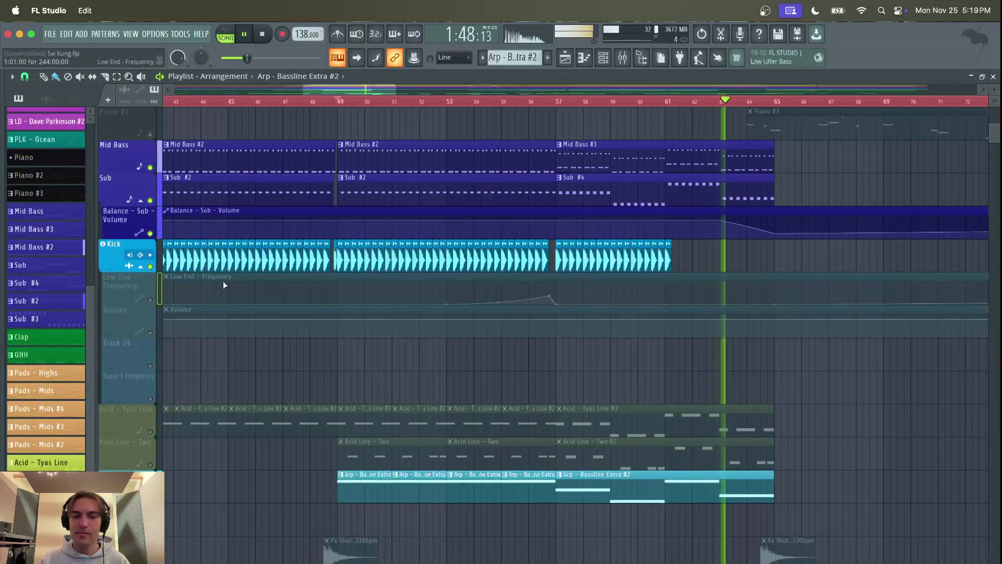
drag(141, 437, 151, 456)
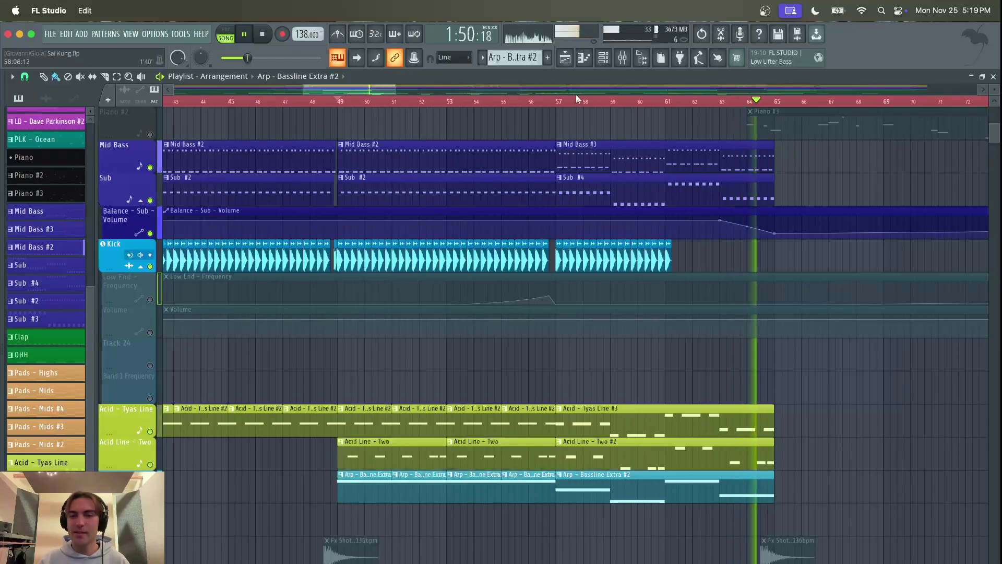
click(247, 35)
click(150, 201)
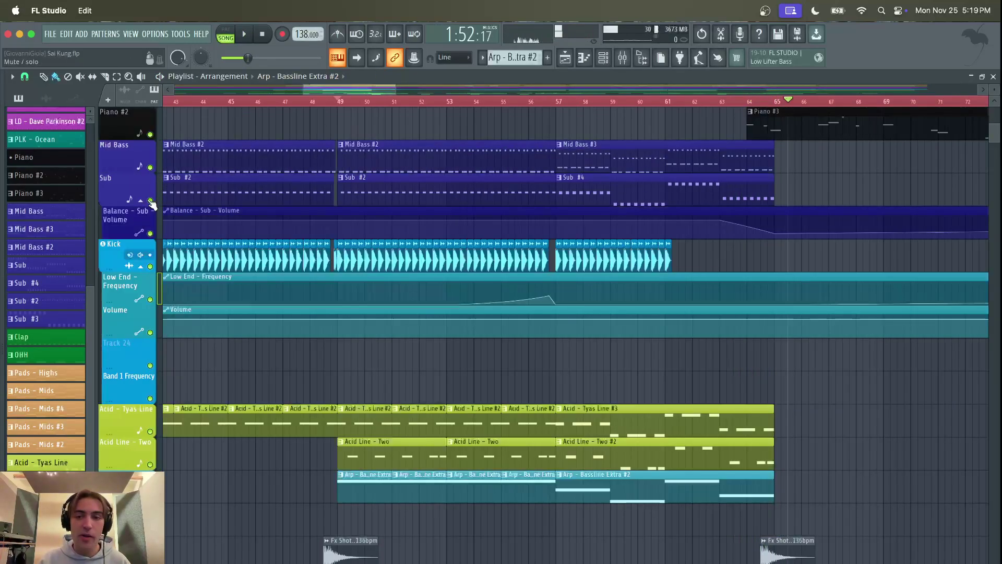
- Solo the Fx Shot - 025 track in the playlist and play it from bar 32
drag(402, 89, 448, 108)
drag(379, 95, 393, 95)
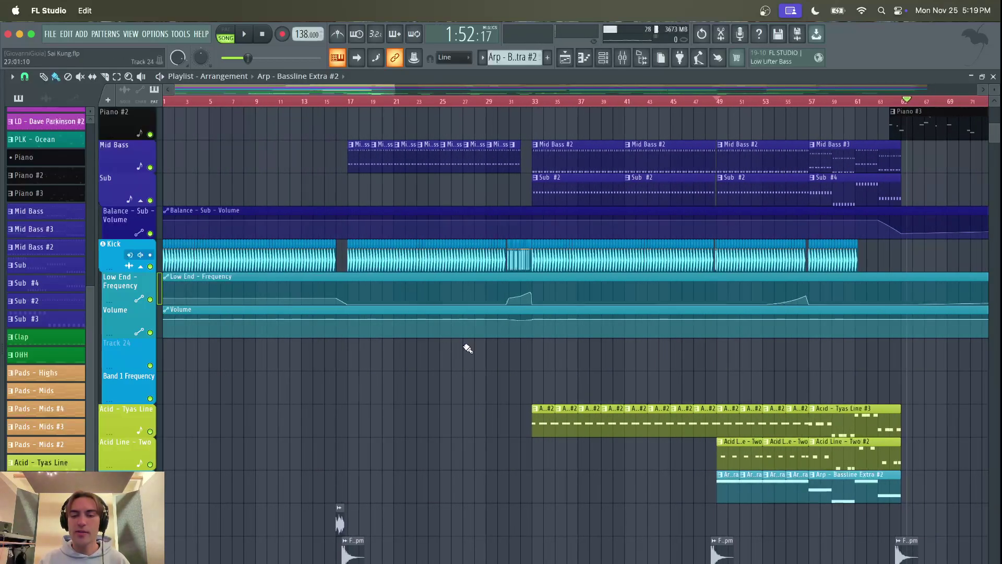
scroll(466, 348, down, 5)
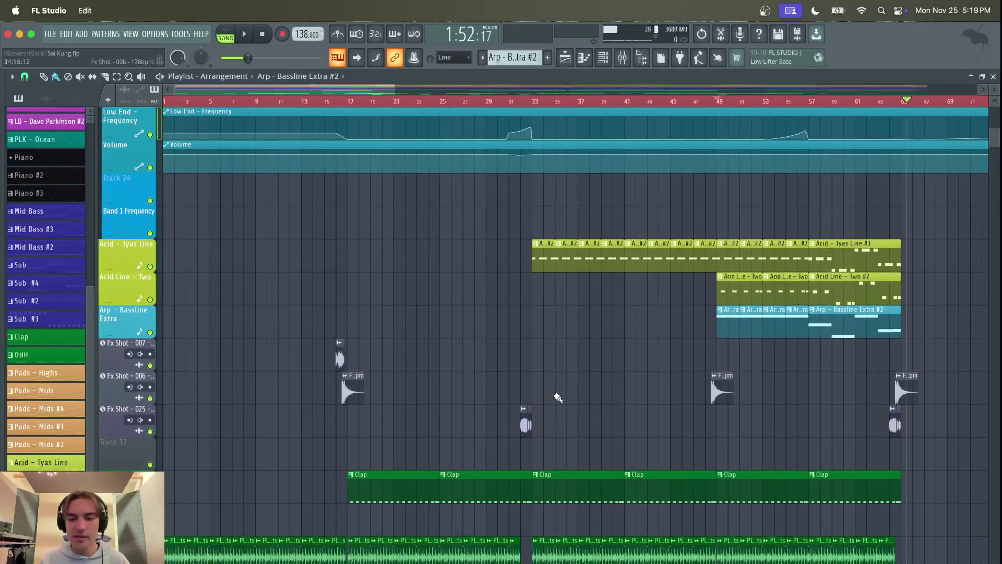
scroll(533, 389, up, 10)
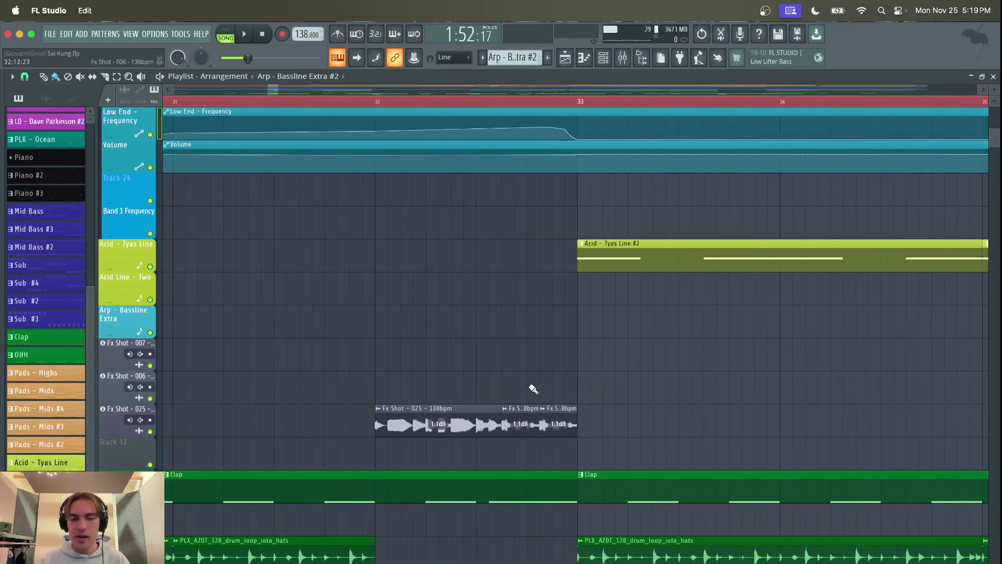
right_click(151, 432)
click(345, 110)
click(244, 34)
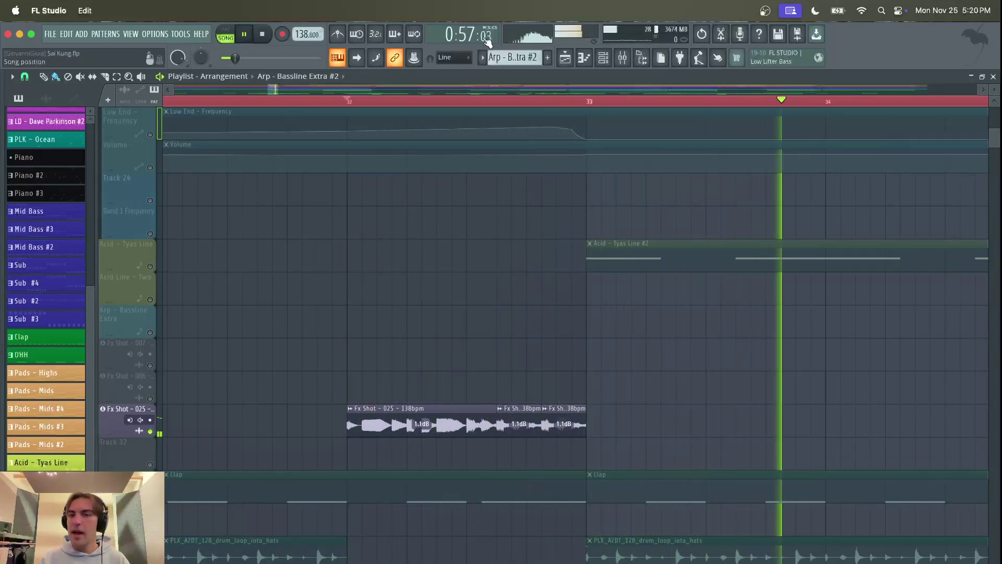
- Examine the Fruity Delay 3 and Pro-Q 3 settings on the Delay Send mixer channel, and close the EQ window
click(622, 57)
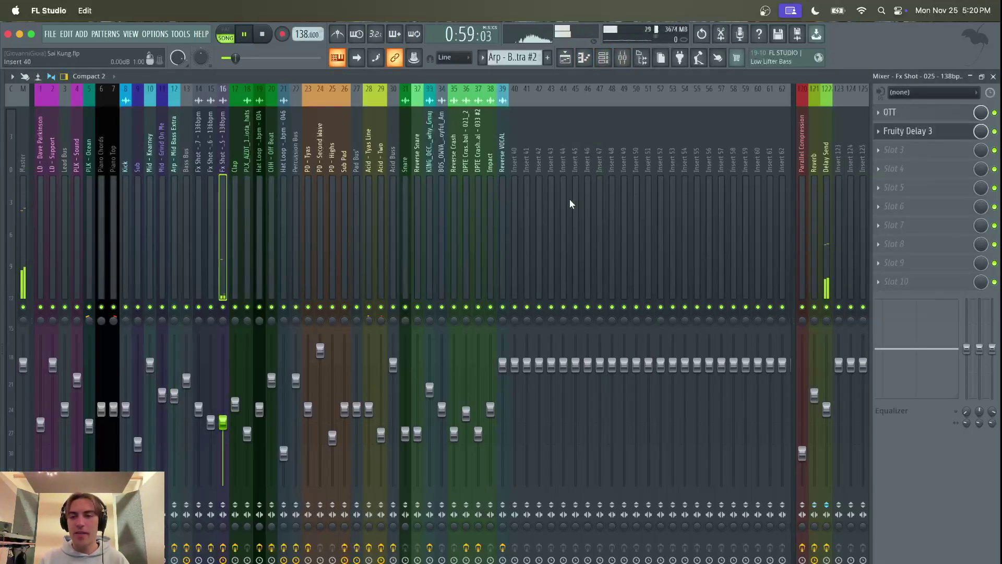
click(822, 225)
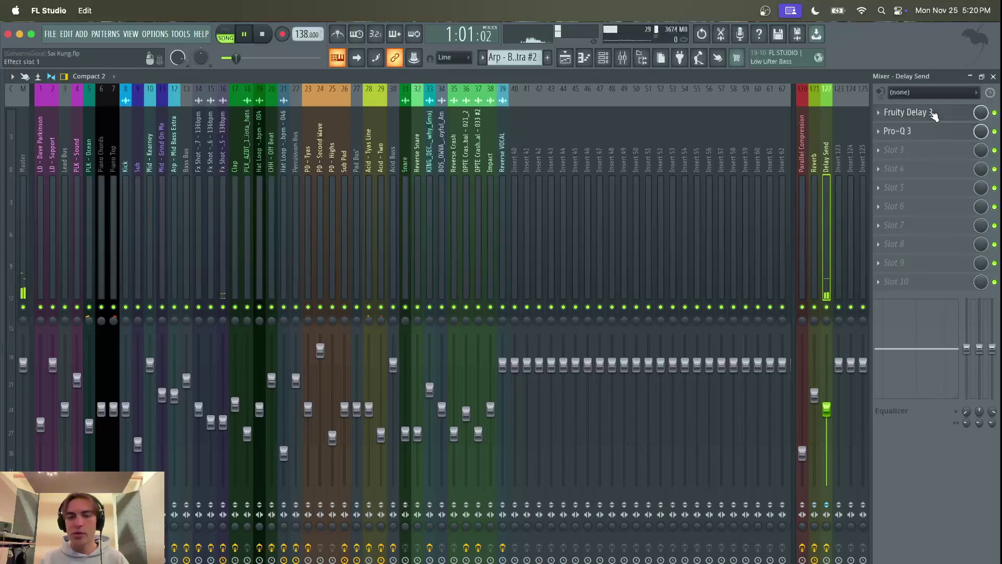
click(934, 112)
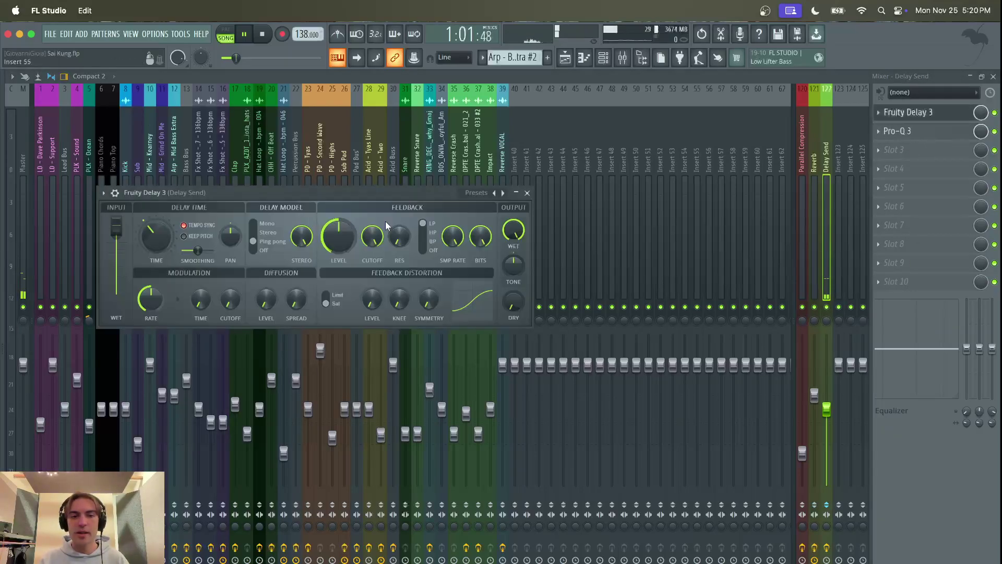
click(924, 135)
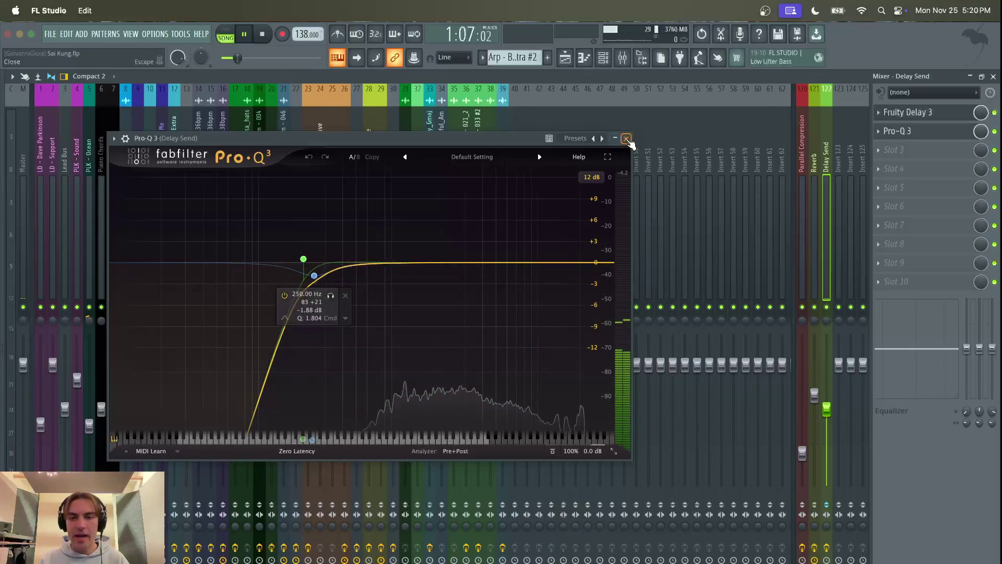
click(626, 139)
- Unmute the Fx Shot - 006 and Fx Shot - 007 tracks in the playlist and play the effects just before bars 48, 64 and 17
key(F5)
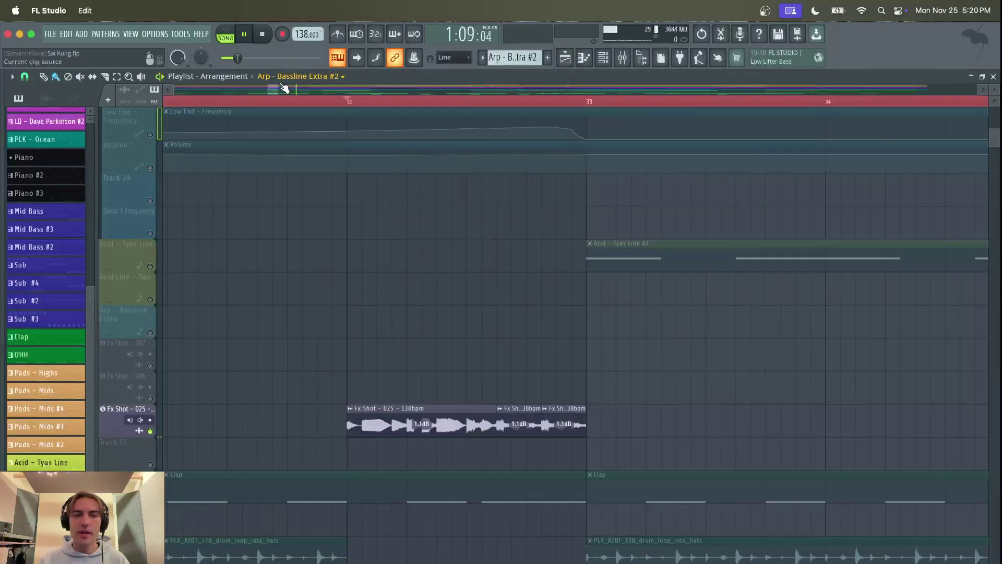
scroll(284, 87, down, 5)
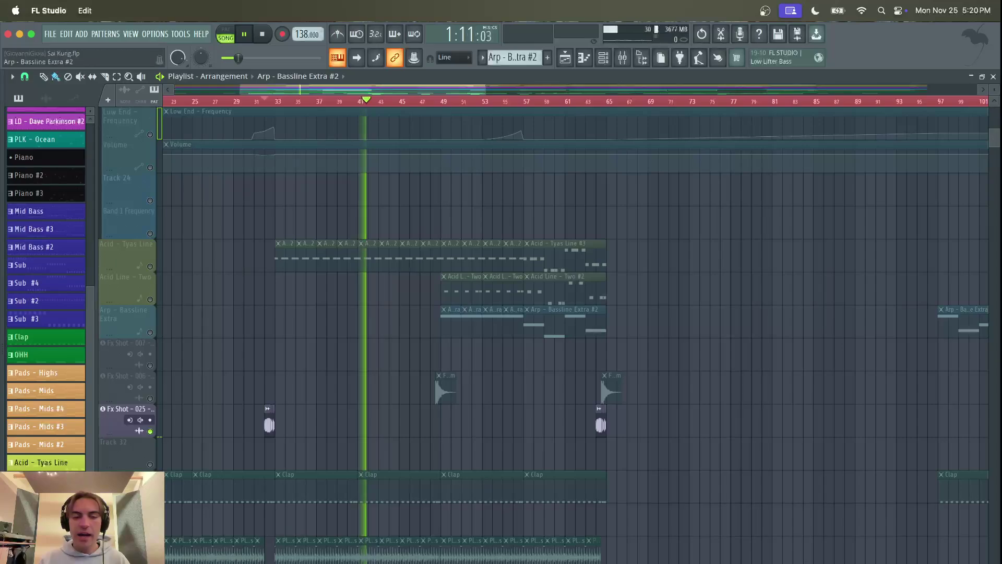
click(150, 398)
click(150, 365)
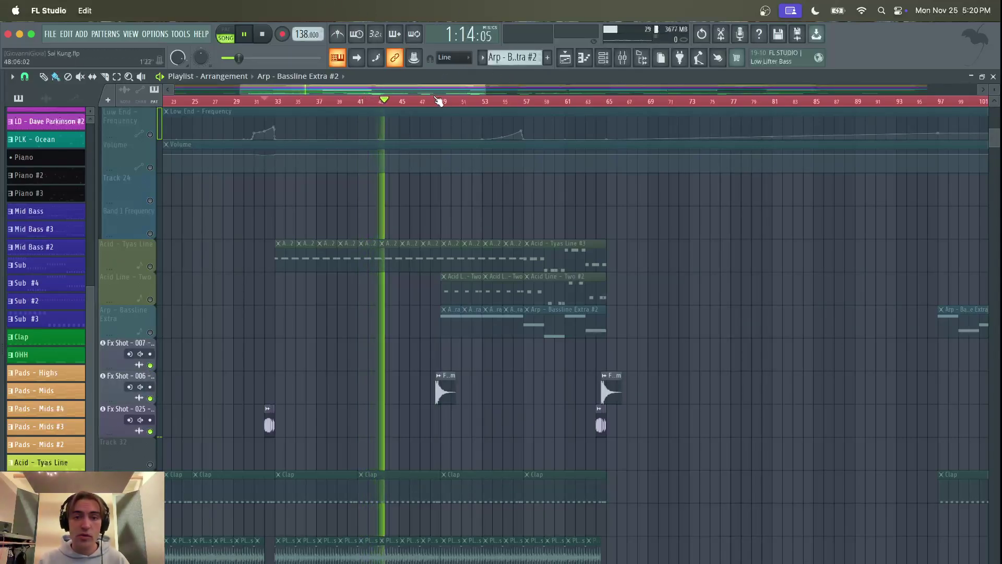
click(431, 100)
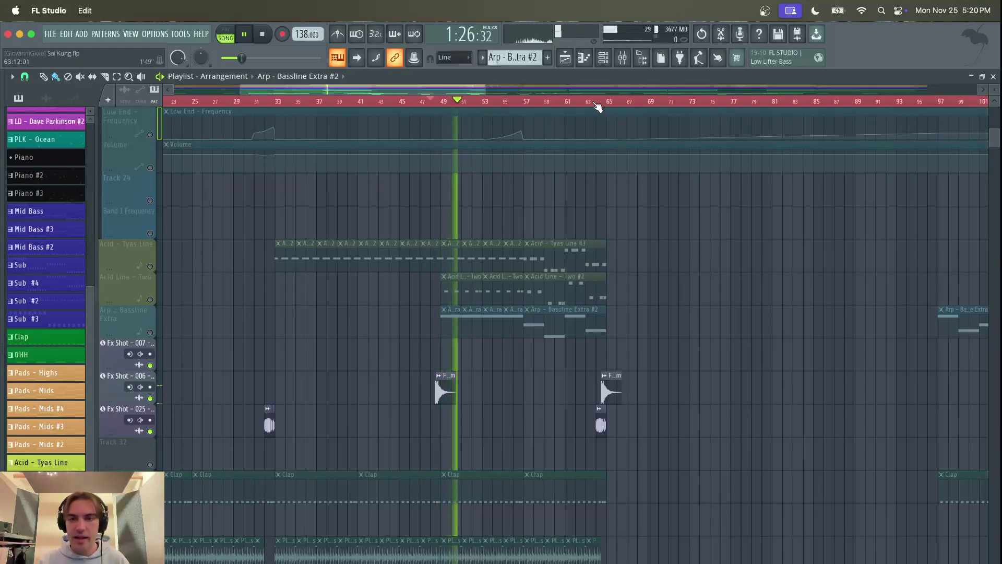
click(597, 102)
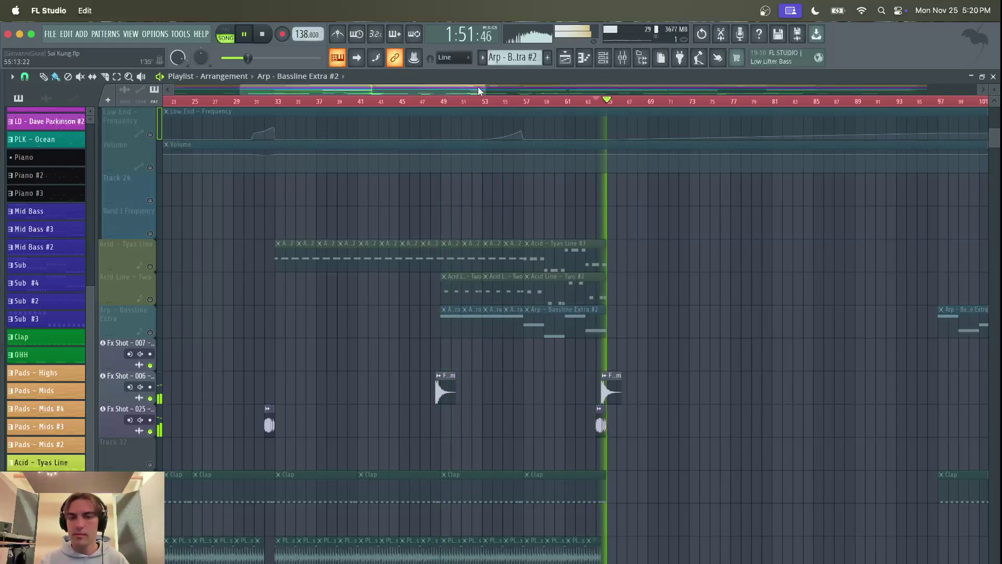
drag(336, 88, 272, 90)
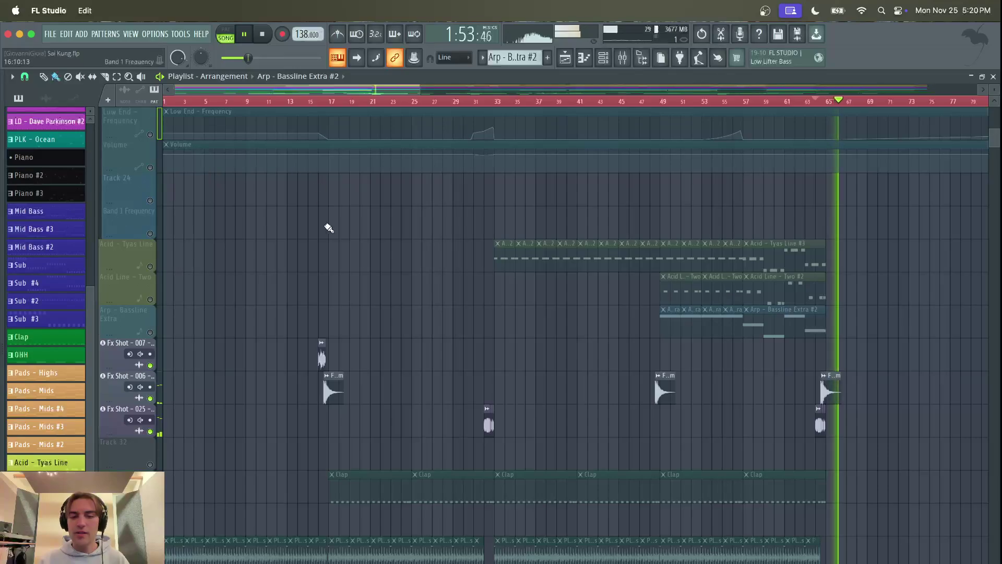
click(321, 101)
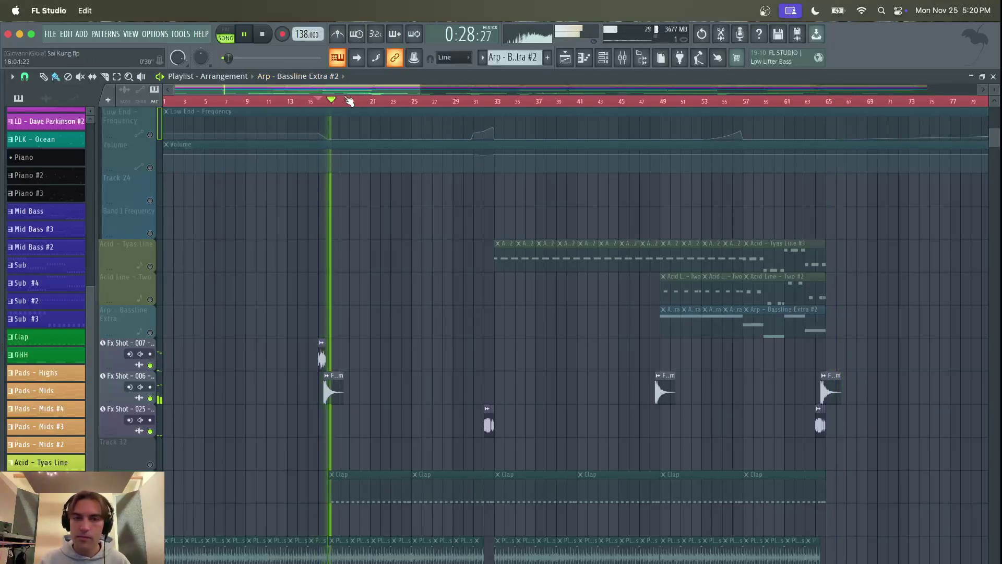
- Pause playback, solo the Clap track in the playlist and resume playback
drag(419, 87, 712, 104)
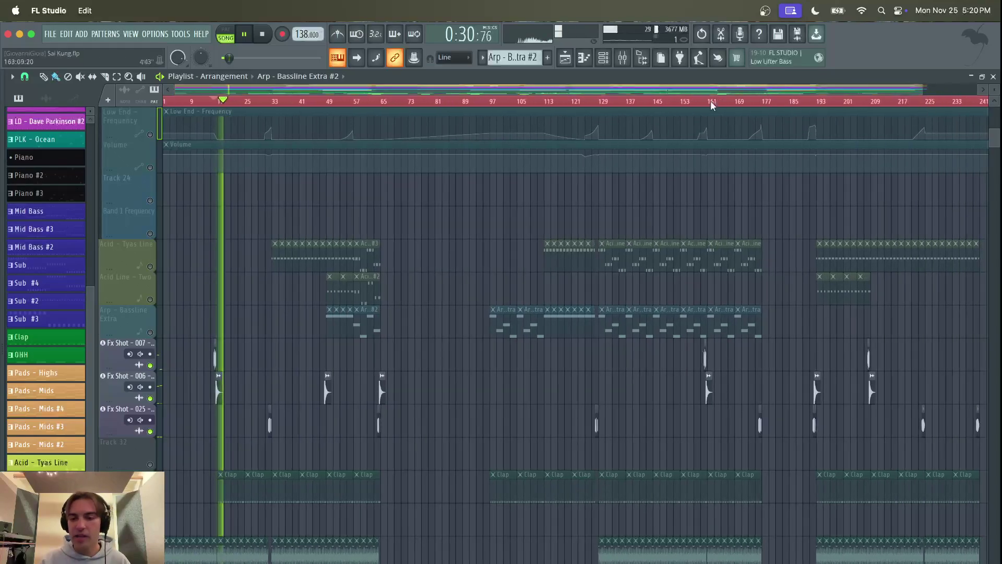
click(260, 35)
scroll(224, 329, down, 4)
click(153, 366)
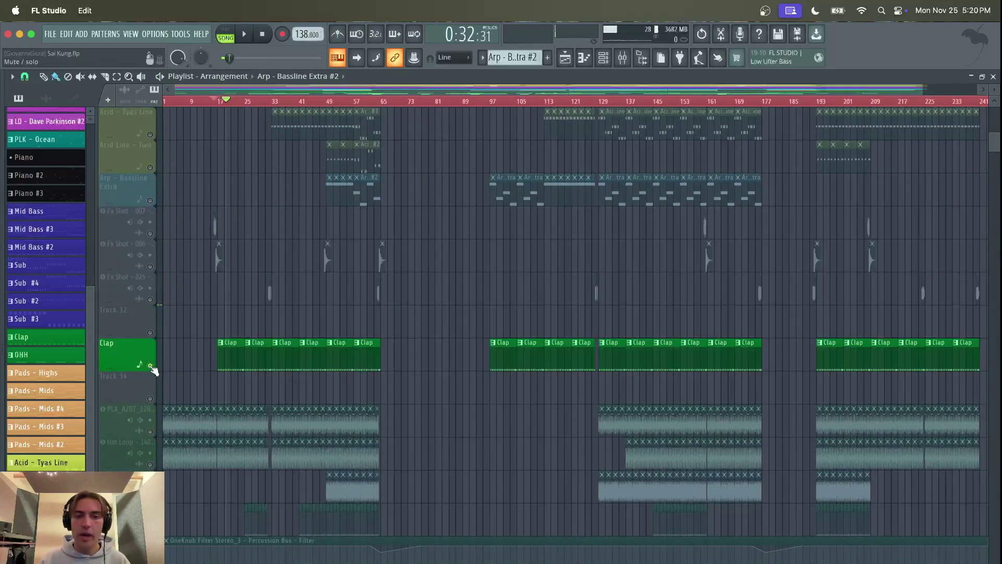
click(244, 35)
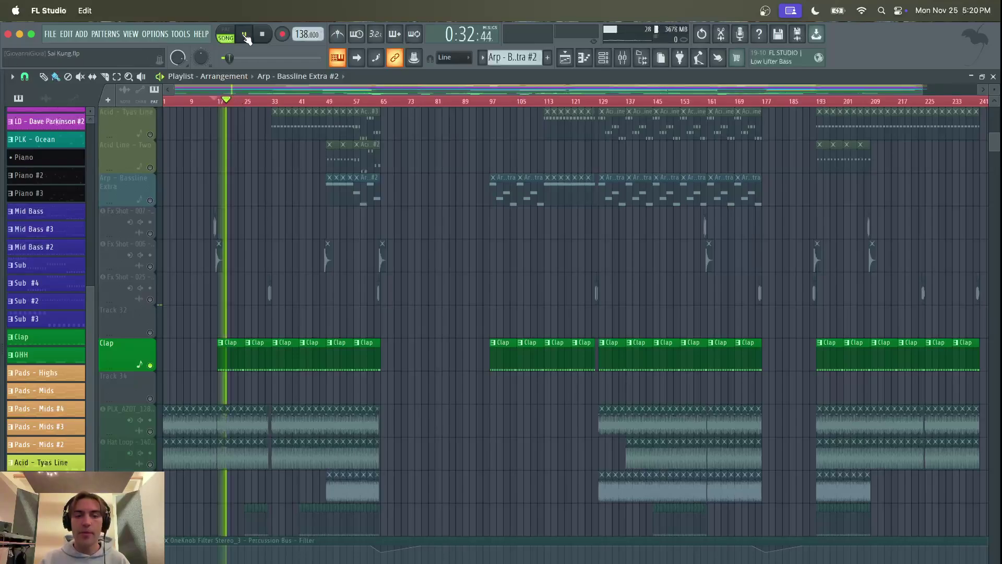
- Examine the Saturn 2 and Pro-Q 3 settings on the Clap mixer channel, close both plugin windows and return to the playlist
click(624, 59)
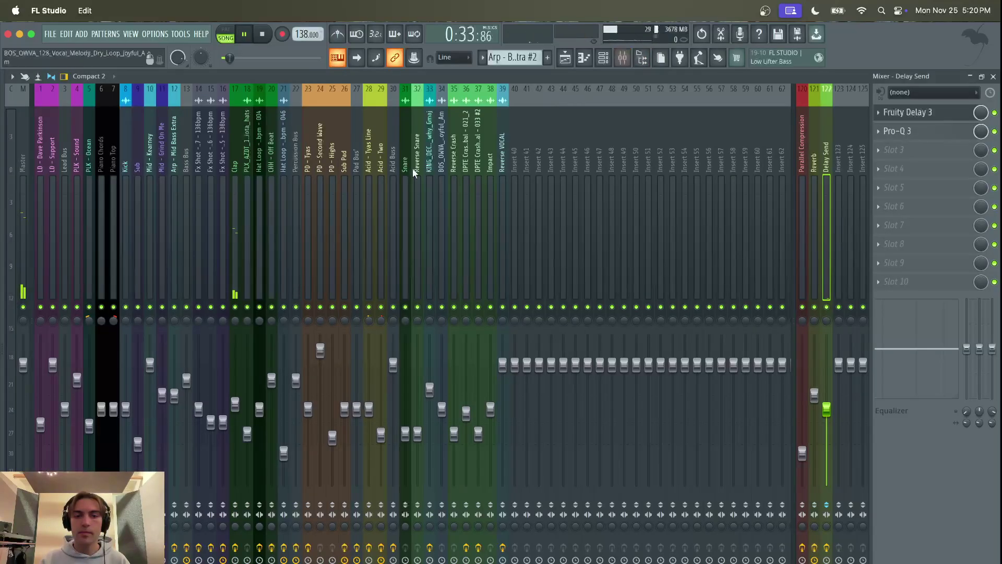
click(239, 164)
click(914, 112)
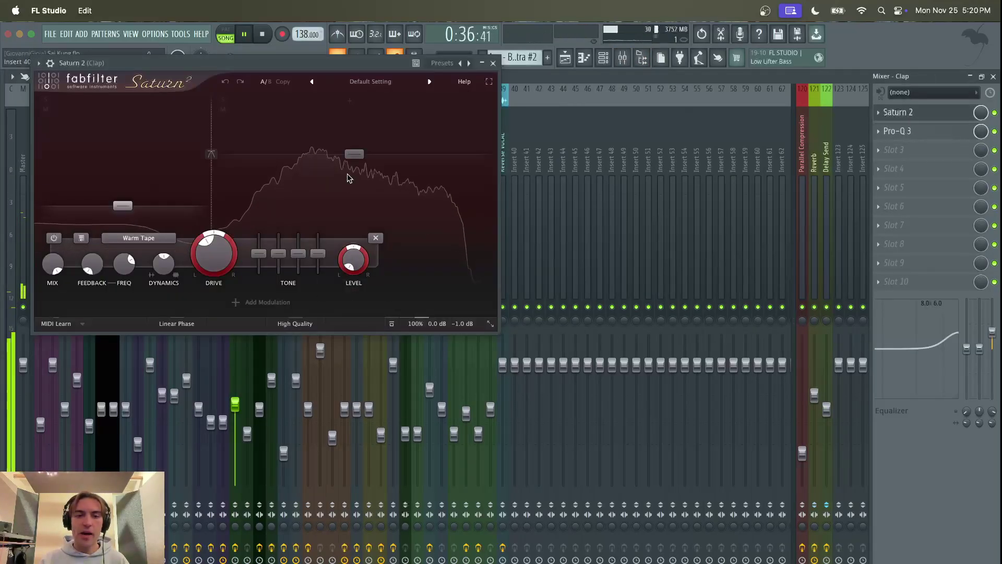
click(355, 156)
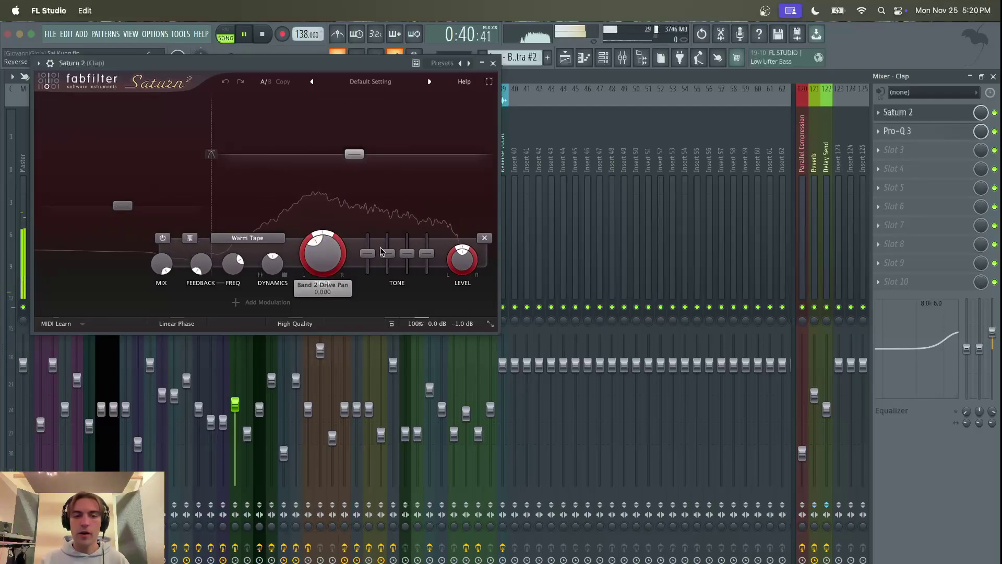
click(898, 131)
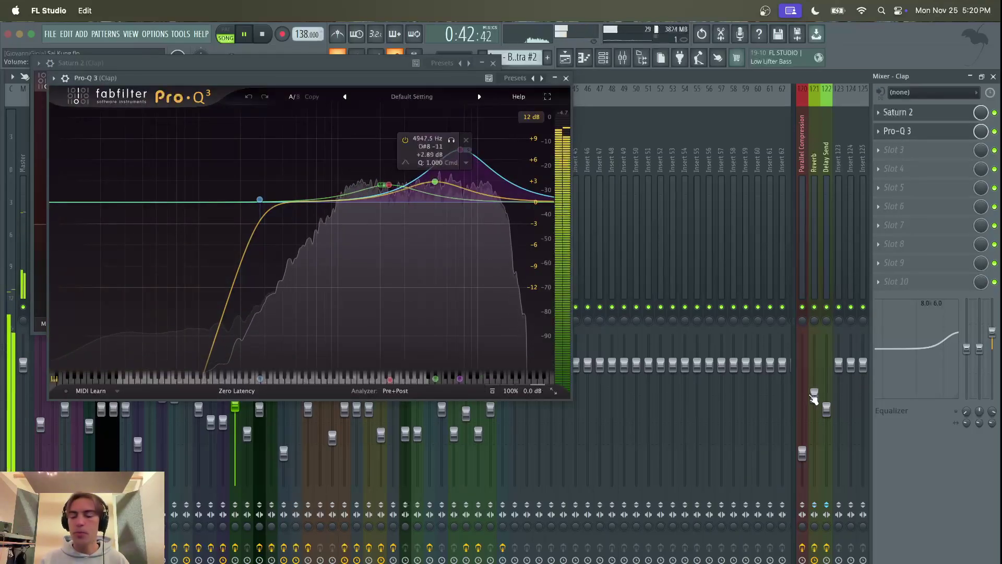
click(565, 77)
key(F5)
click(492, 62)
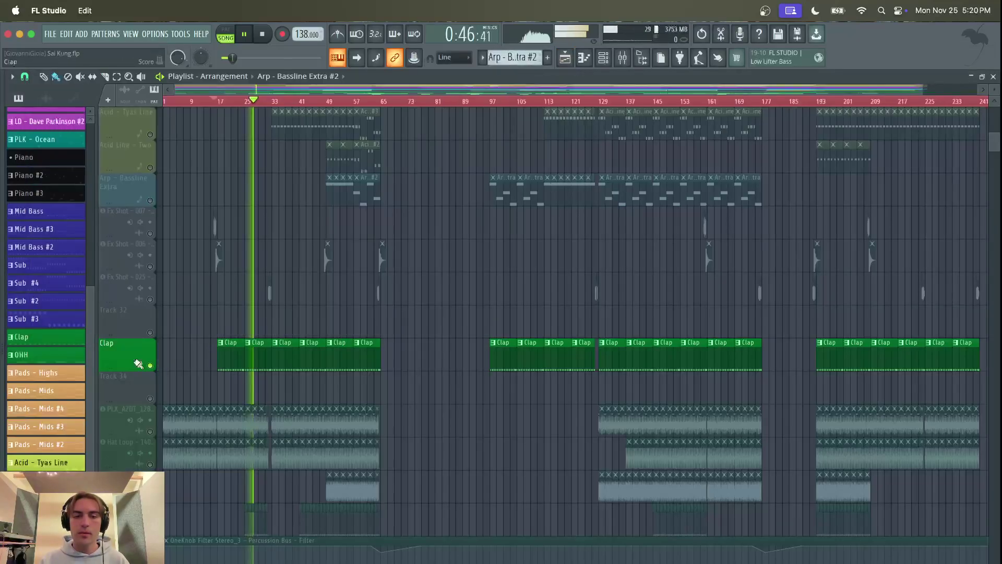
- Unmute the PLX_AZDT hats, both Hat Loop tracks and the OHH track, and play the percussion from bar 47
click(150, 431)
click(150, 464)
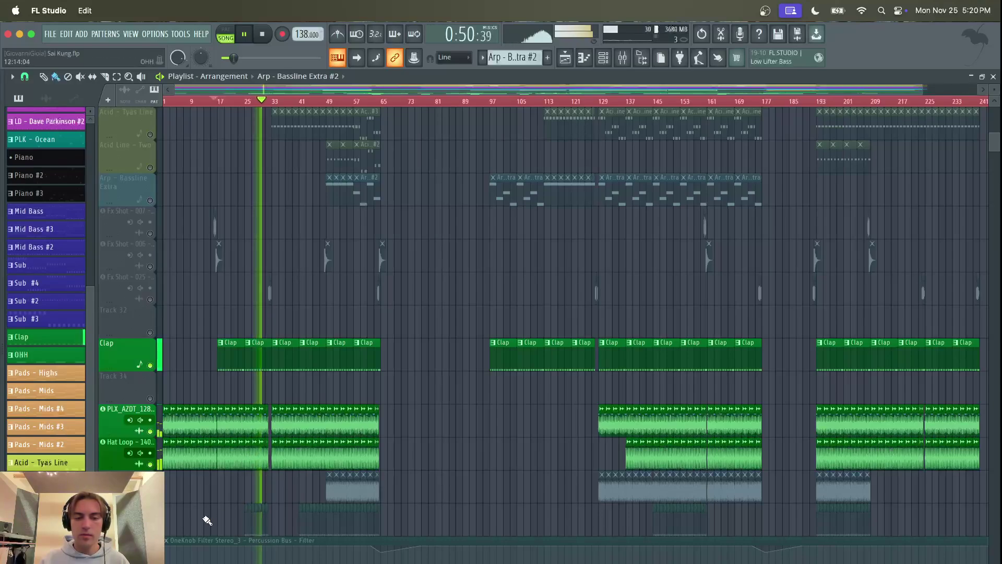
click(150, 497)
click(150, 530)
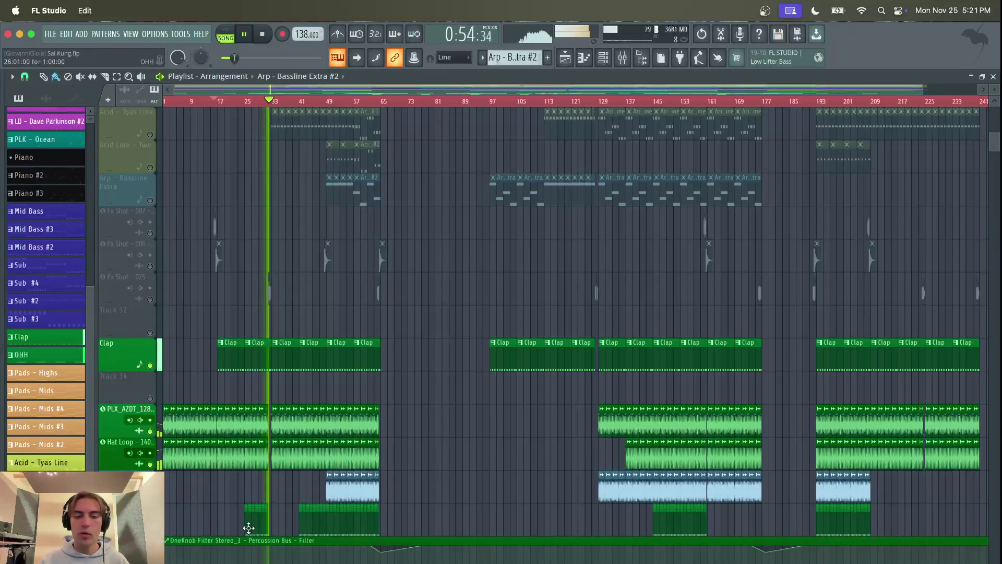
click(320, 101)
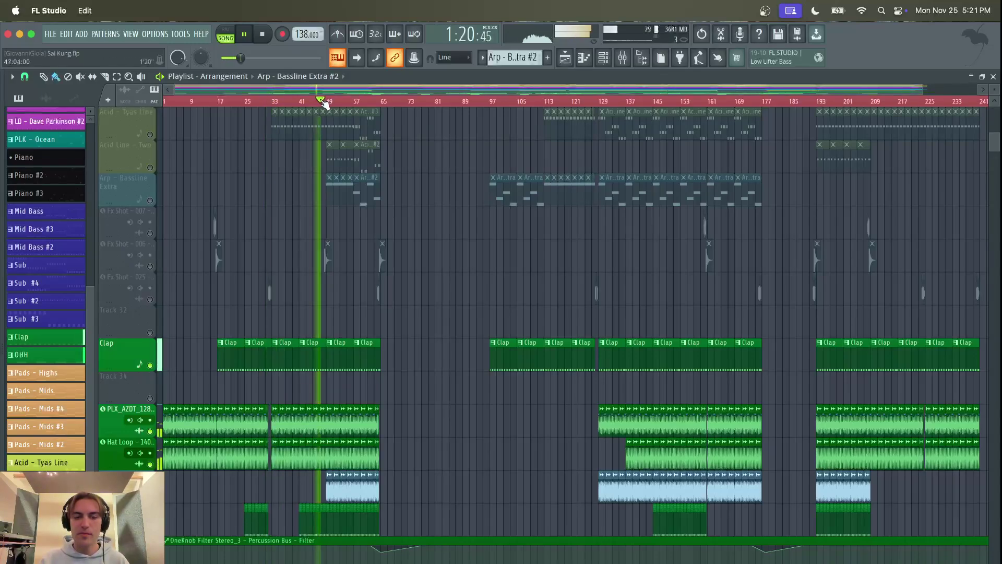
- View the DPFTE Ride - 028 sample's sampler settings from the channel rack, and close both windows
click(601, 59)
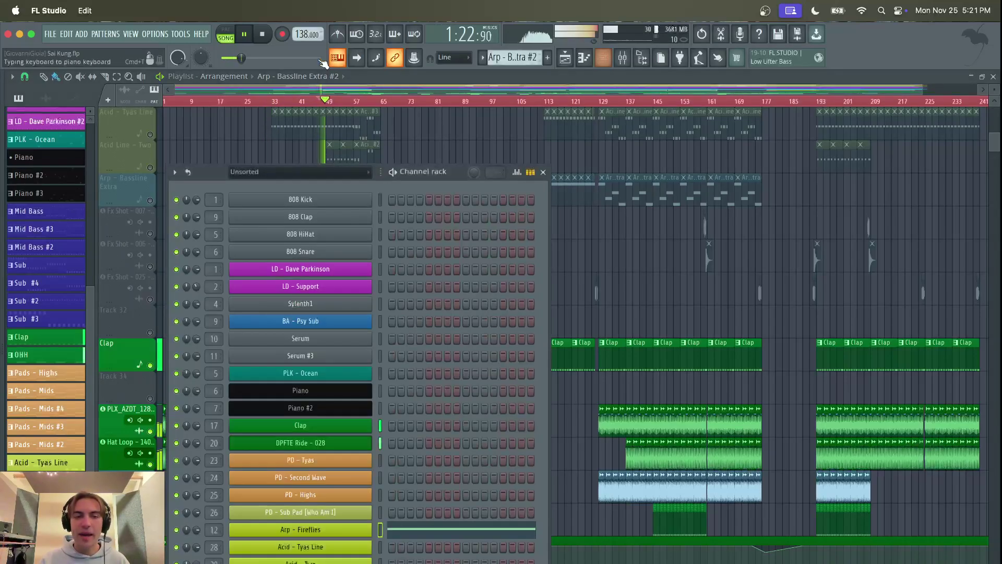
click(346, 444)
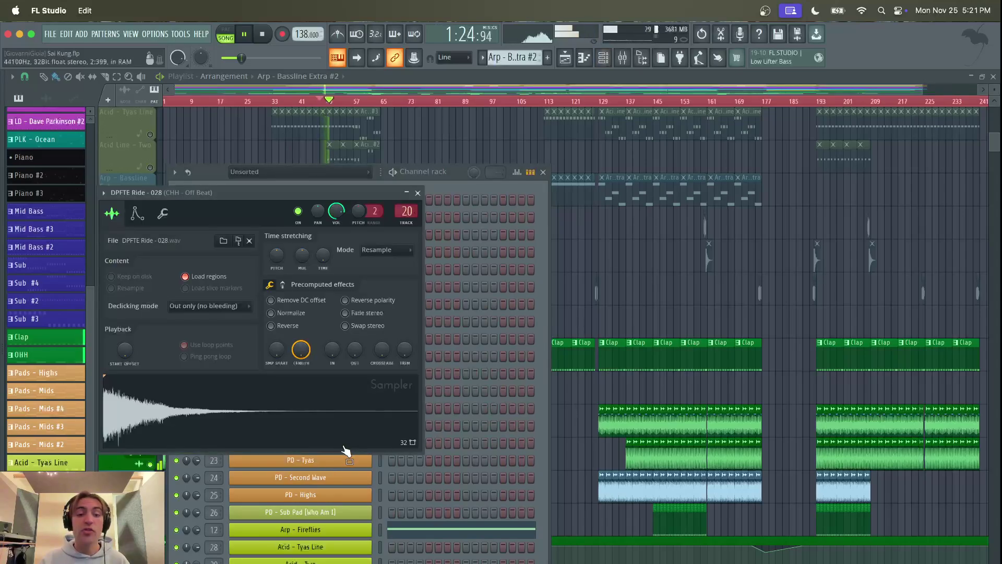
click(418, 193)
click(543, 171)
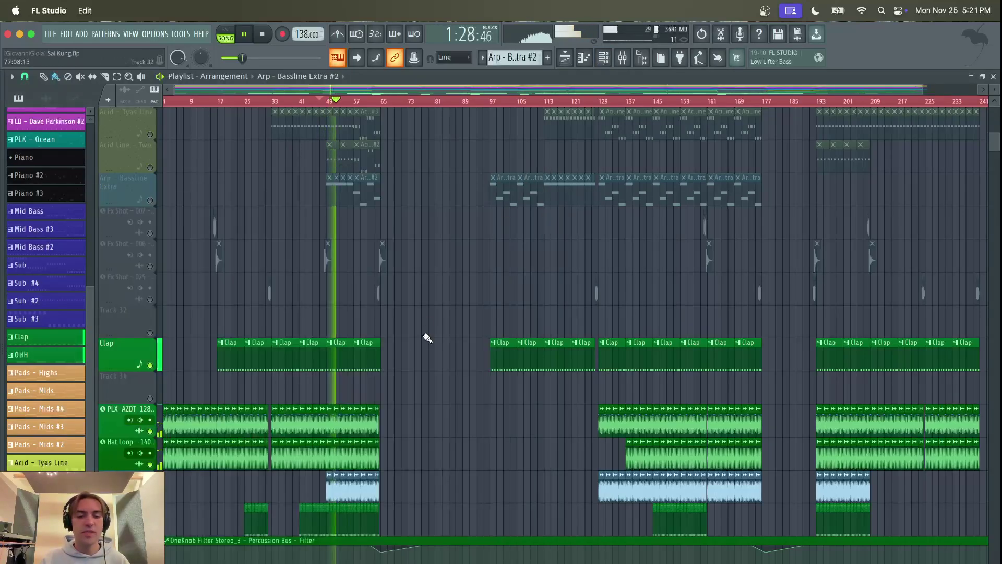
- Unmute the Snare and xprf_snare_medina #2 tracks, play the snare fill from bar 62 and pause playback
scroll(427, 338, down, 6)
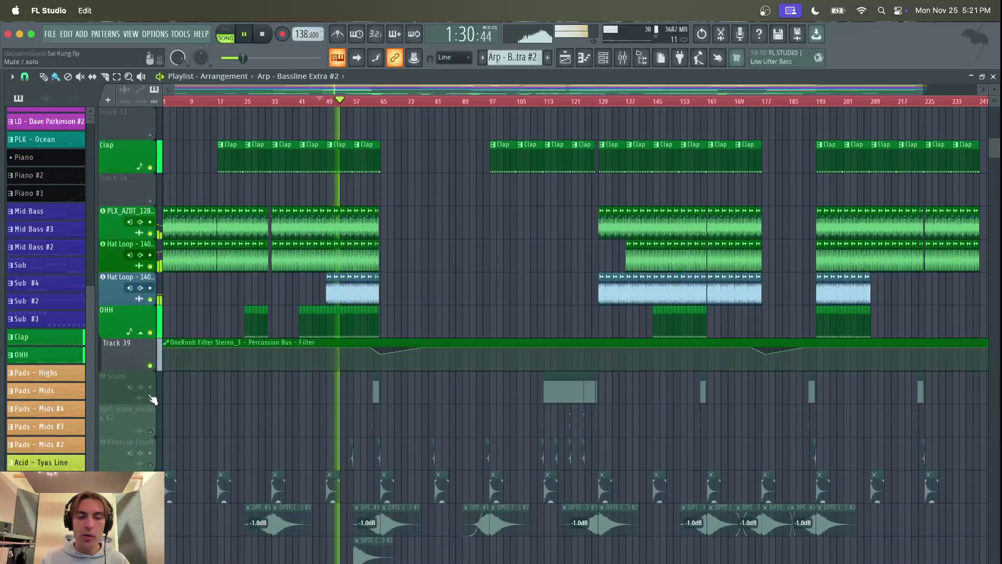
click(150, 398)
click(149, 431)
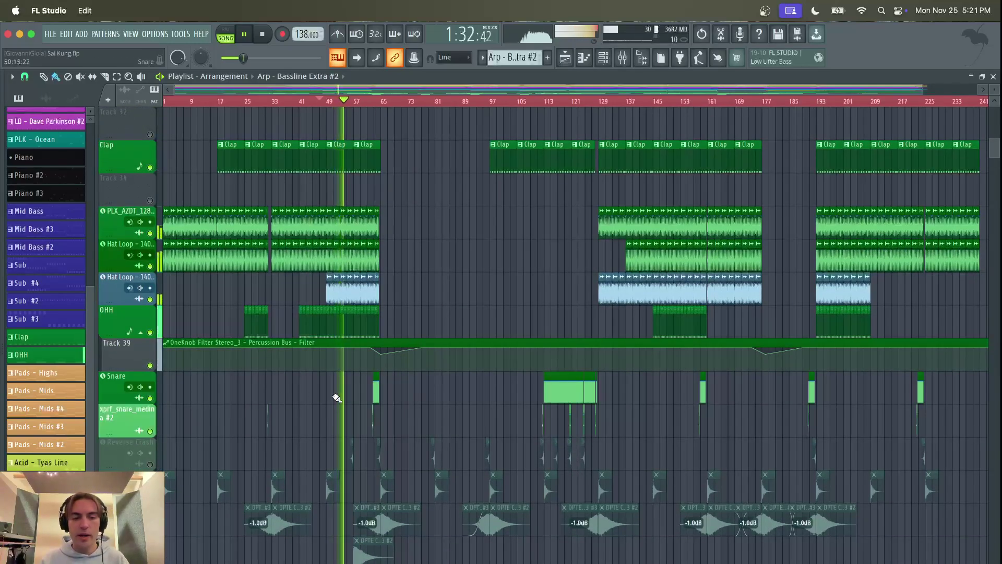
scroll(337, 398, up, 10)
click(746, 103)
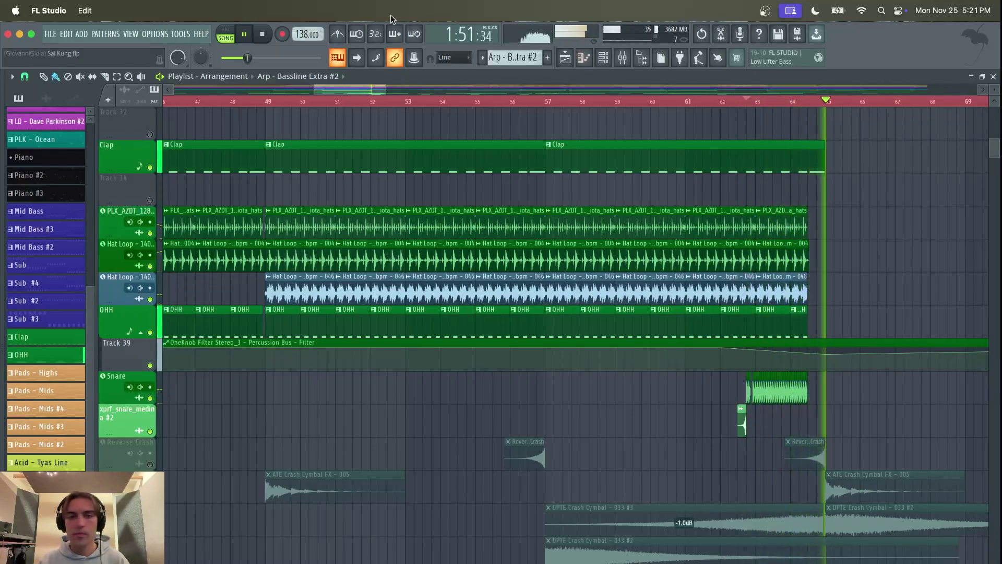
key(space)
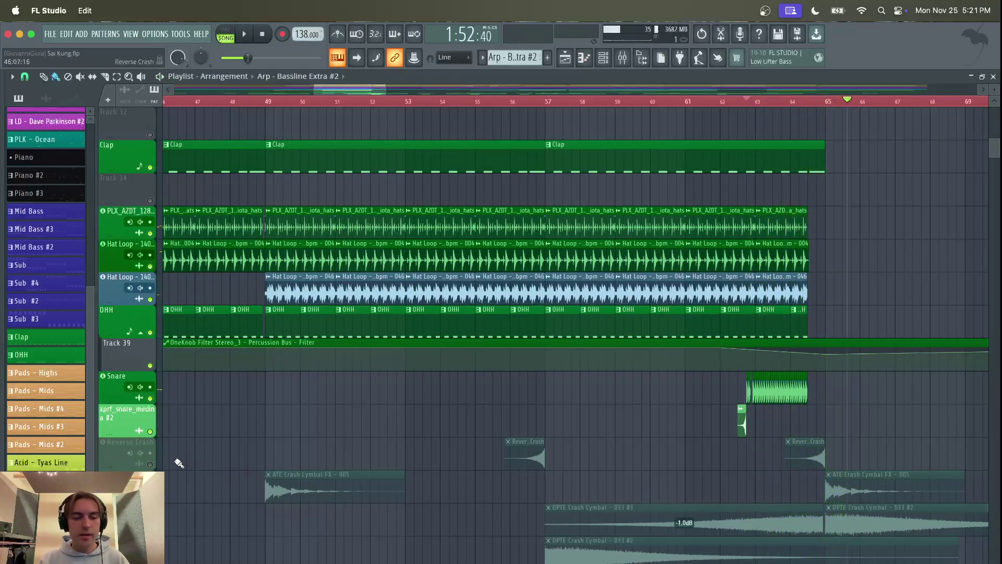
- Unmute the Reverse Crash, ATE Crash Cymbal FX and both DPTE Crash Cymbal tracks in the playlist
click(150, 463)
click(150, 497)
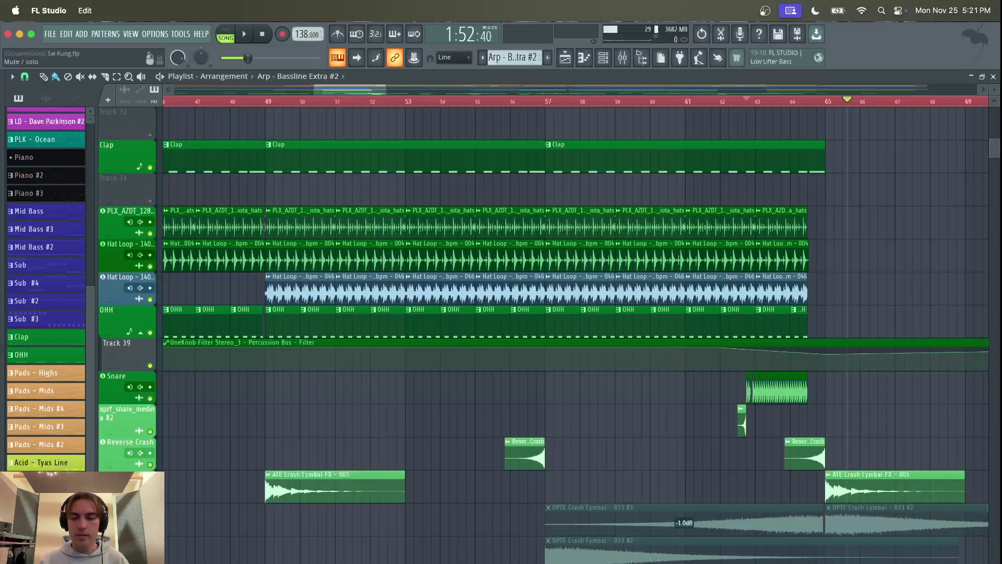
click(149, 530)
click(149, 563)
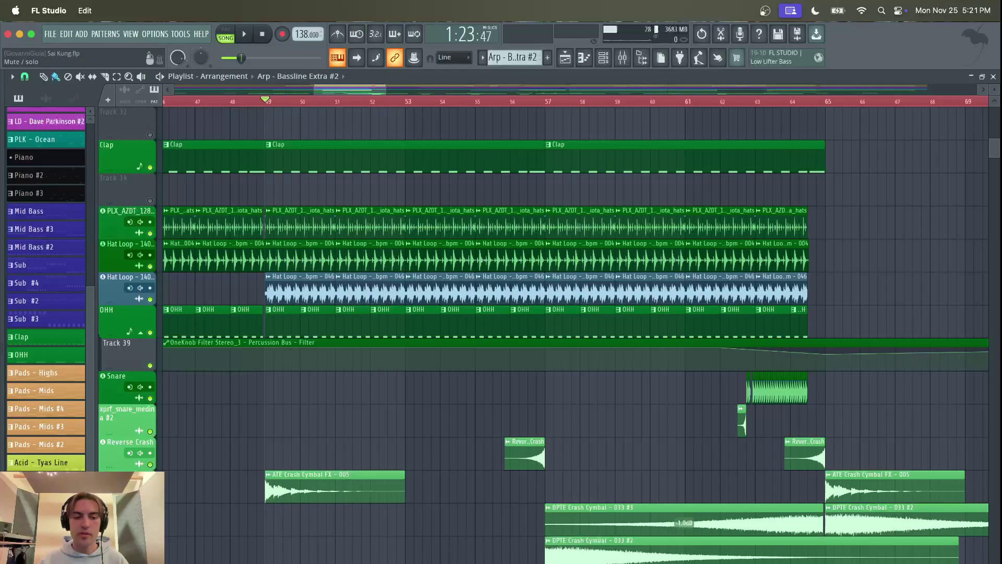
- Isolate the crash cymbal, Reverse Crash and xprf_snare_medina #2 tracks, and play them from bars 49, 56 and 64
right_click(150, 497)
click(246, 32)
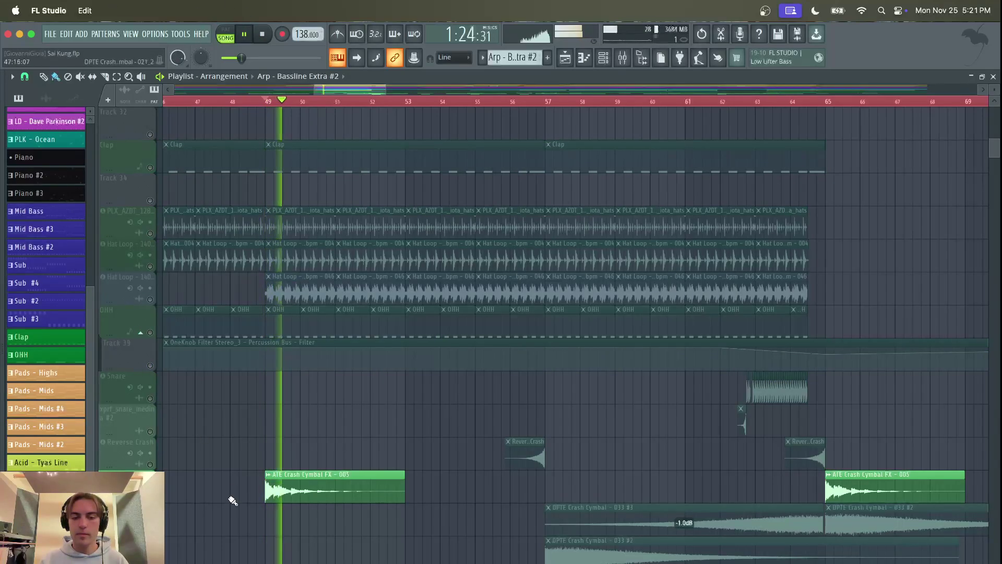
click(150, 464)
click(149, 431)
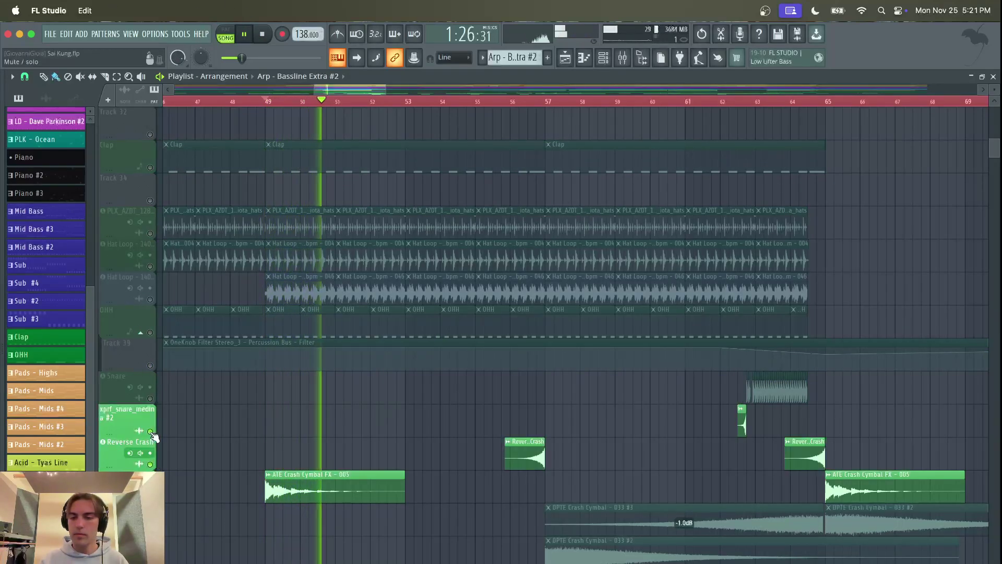
click(149, 530)
click(150, 562)
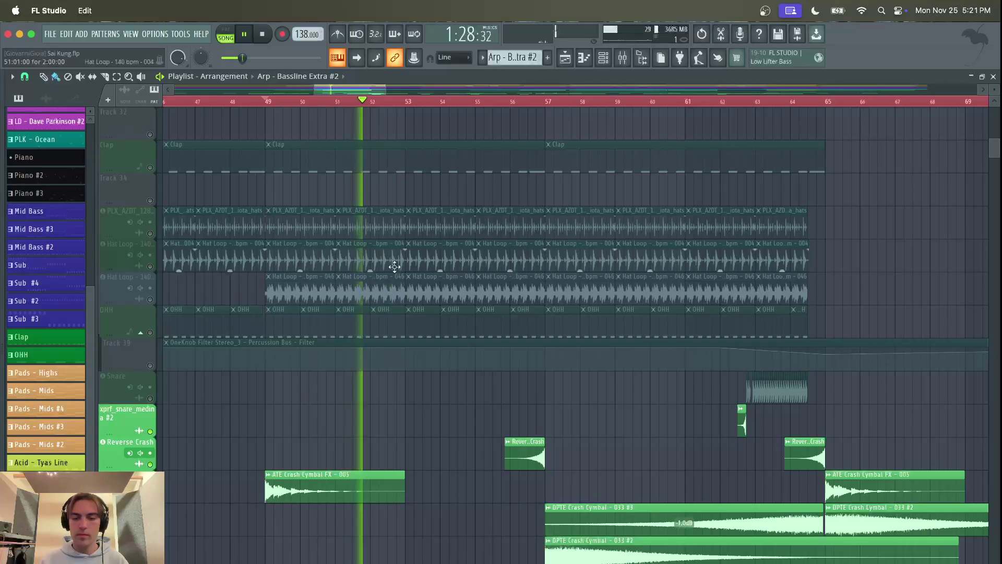
click(538, 104)
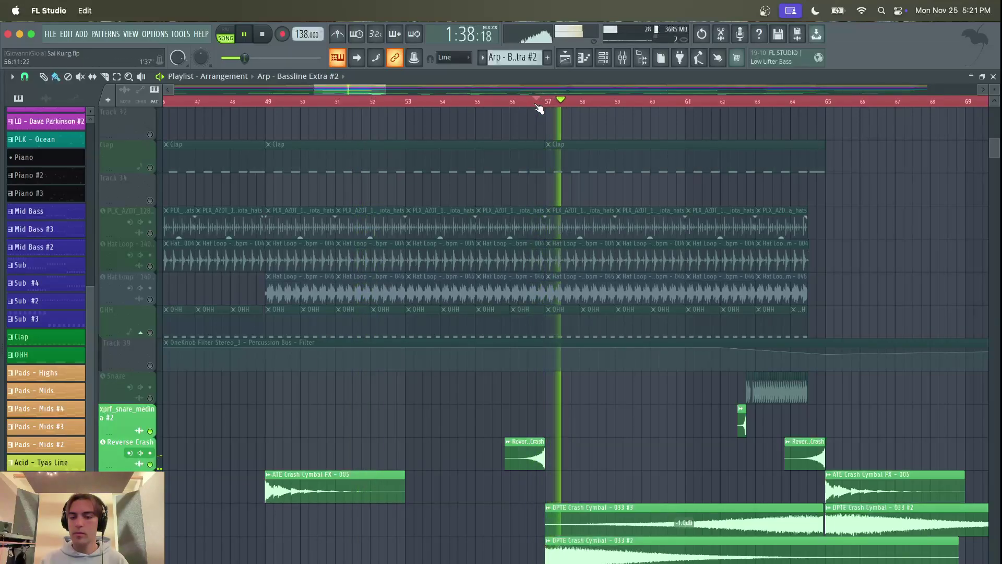
click(800, 102)
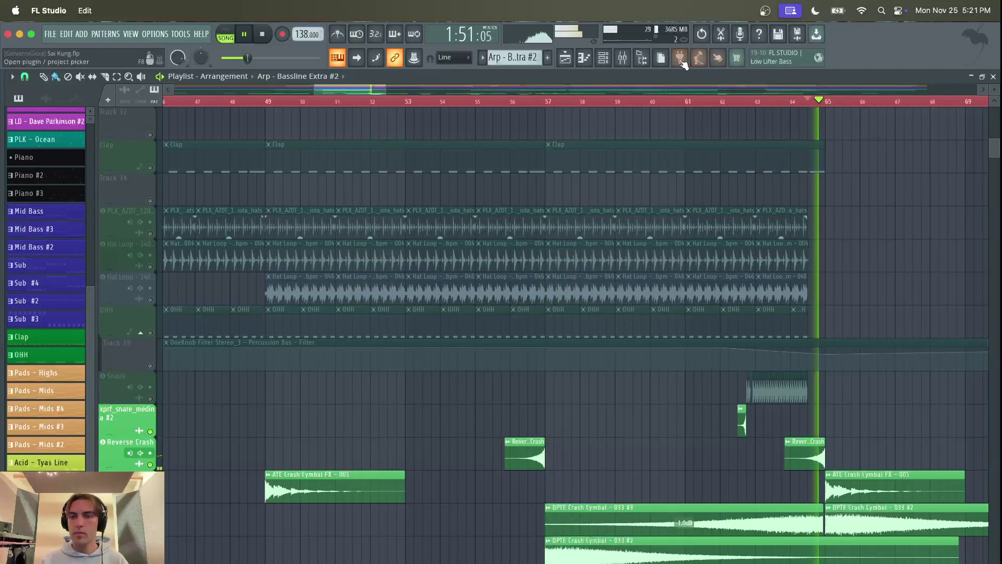
- Examine the Pro-Q 3 curve on the DPTE Crash Cymbal - 021_2 mixer channel, and close the EQ window
key(F9)
click(460, 153)
click(456, 152)
click(464, 152)
click(947, 108)
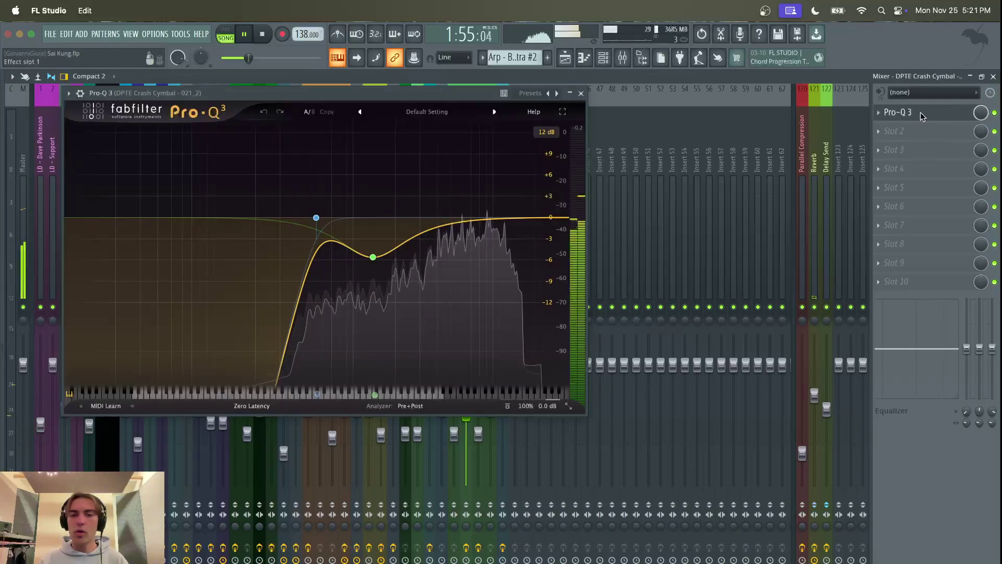
drag(372, 217, 373, 257)
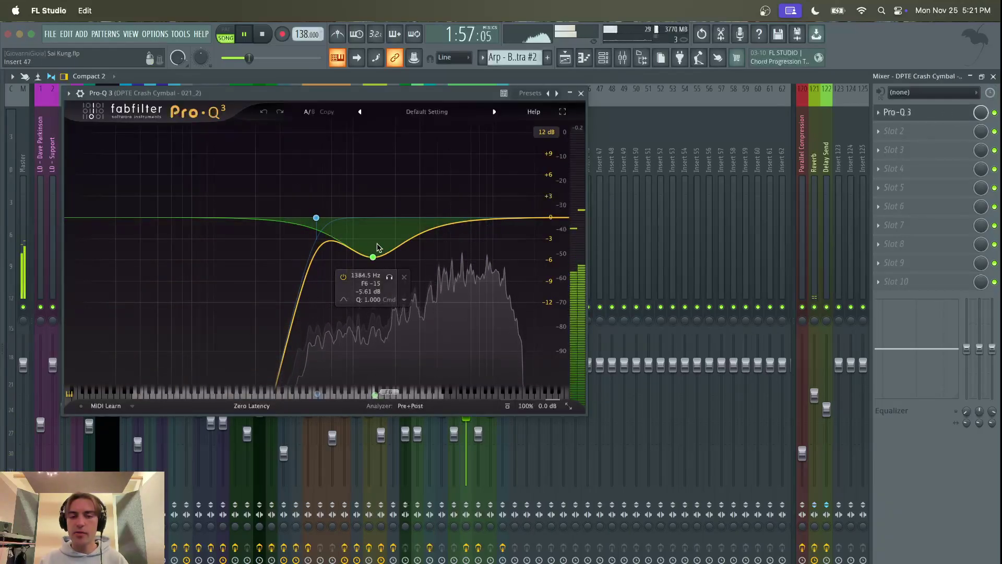
click(581, 93)
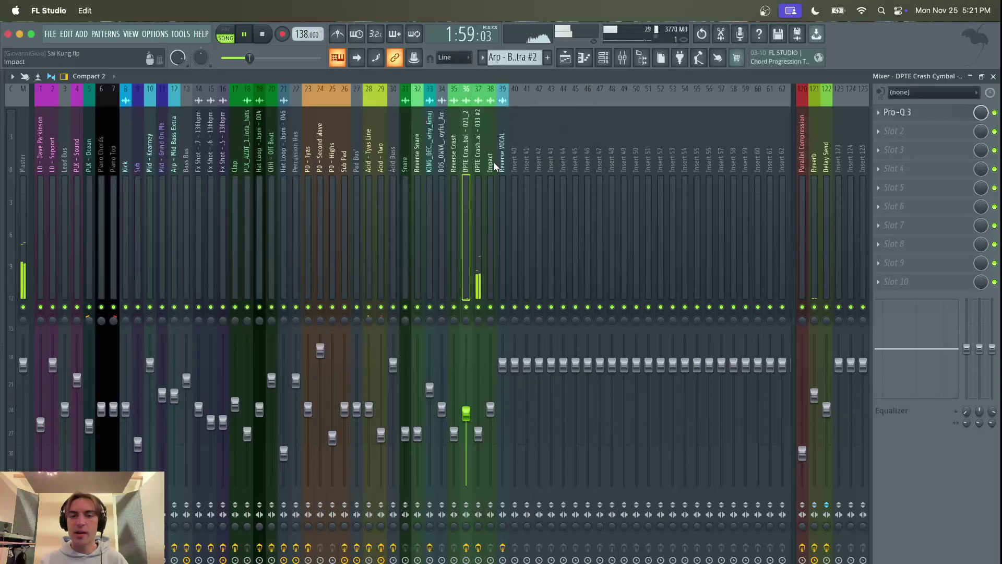
- Examine the Pro-Q 3 curve on the DPTE Crash Cymbal - 033 #2 mixer channel, and close the EQ window
click(864, 112)
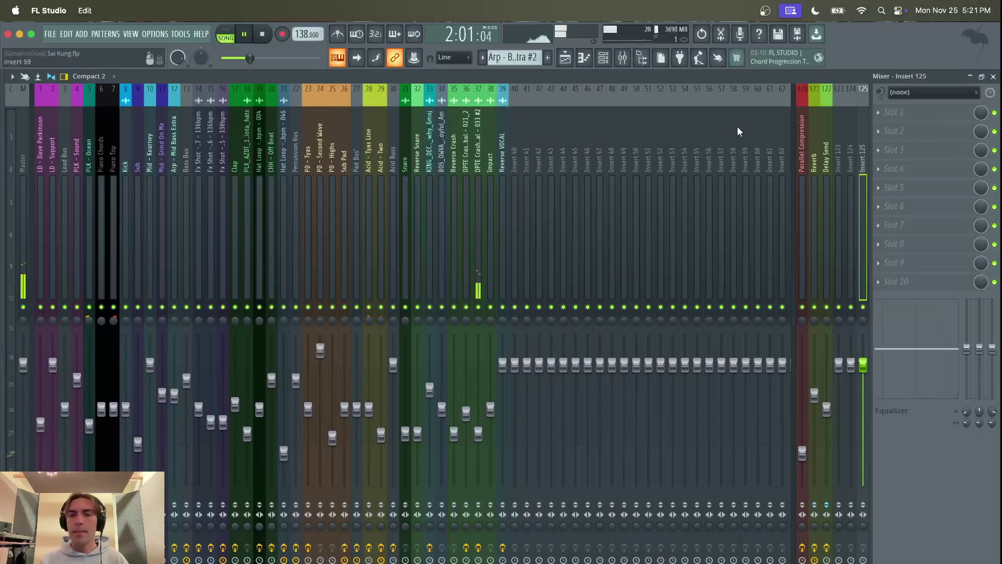
click(479, 138)
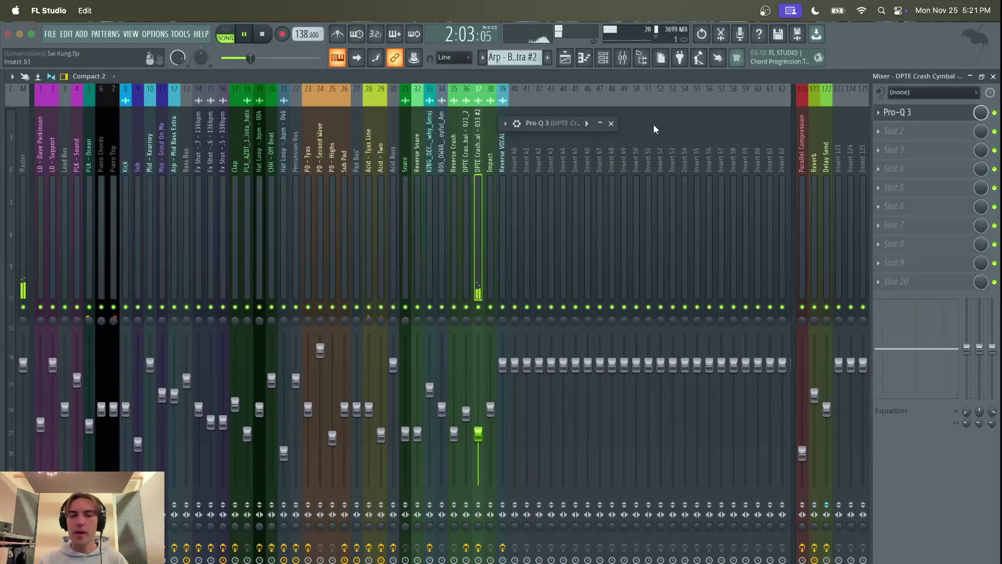
click(601, 123)
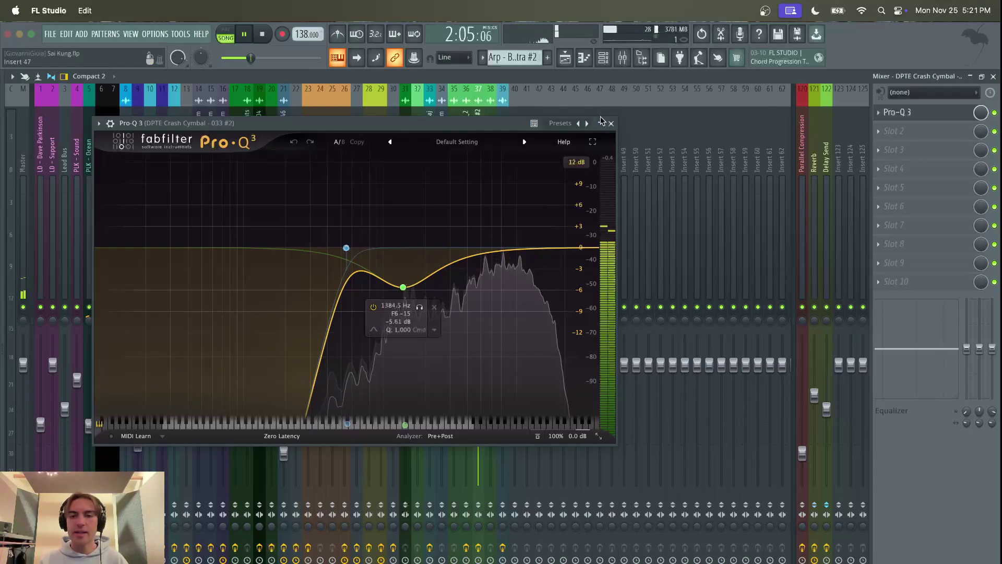
click(612, 124)
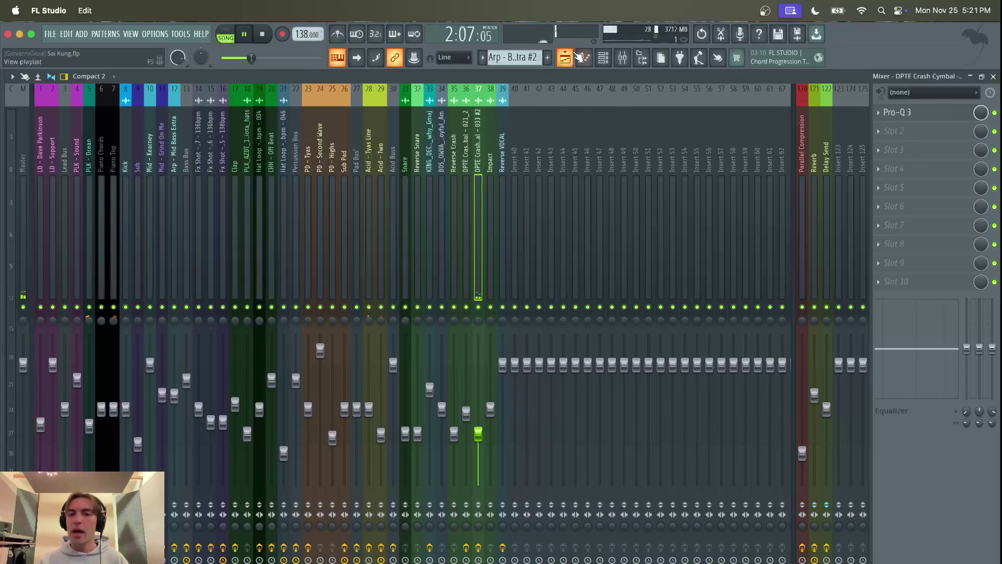
- Unmute the KING_DECO and Impact tracks in the playlist, and play them with the crash layers from bar 65
click(578, 56)
drag(386, 86, 454, 87)
scroll(552, 392, down, 5)
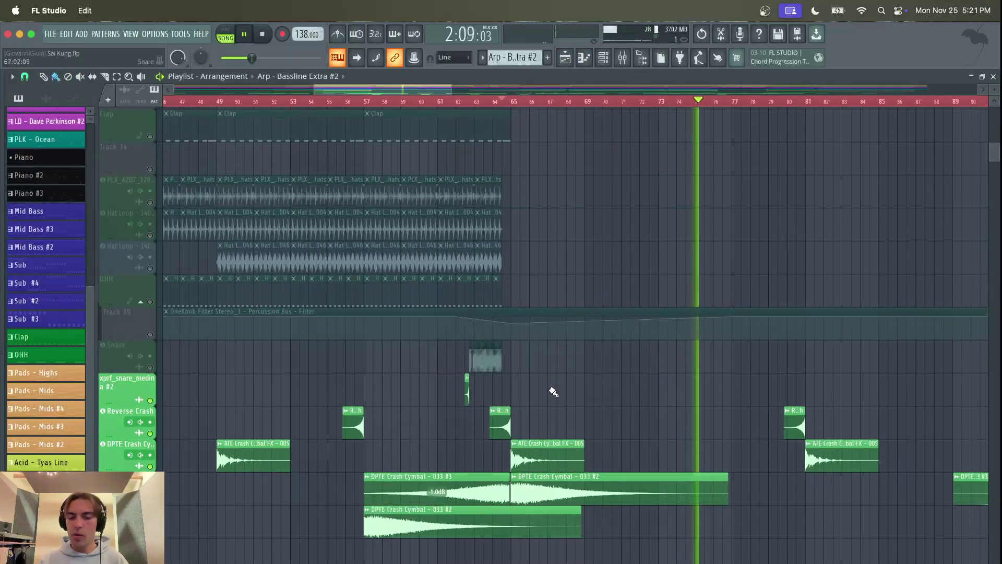
click(150, 364)
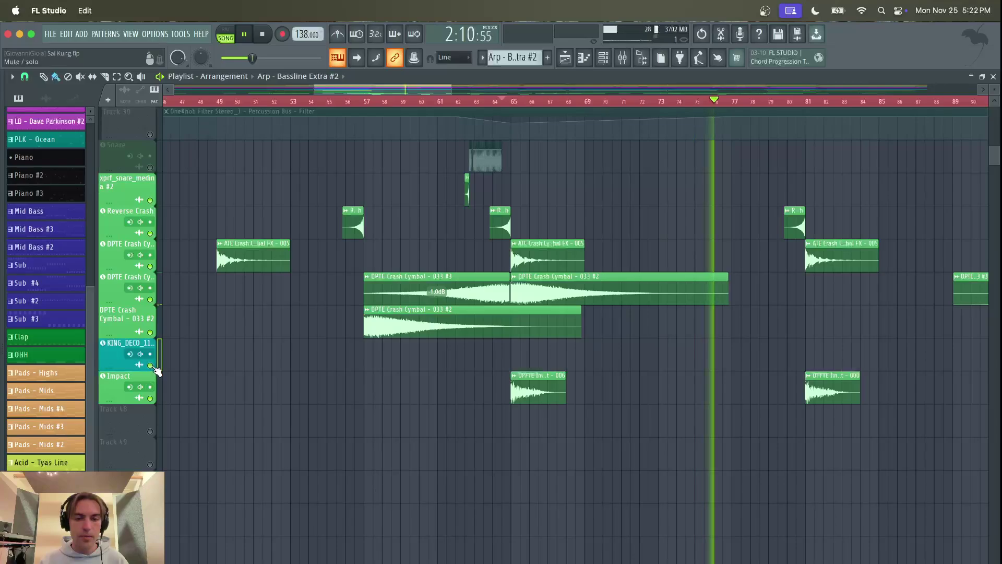
click(512, 121)
click(515, 102)
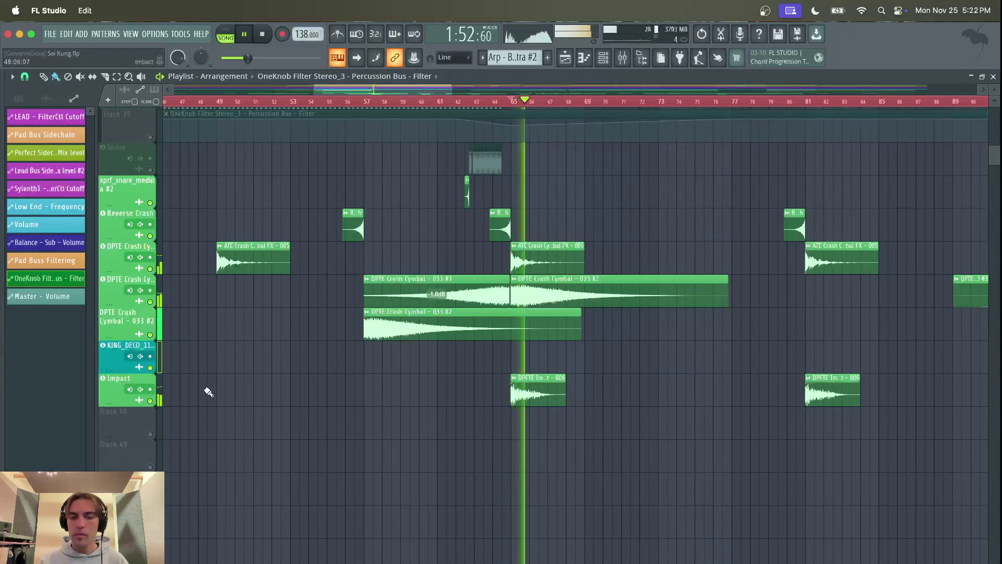
- Isolate the Impact track, play it from bar 65 and check its channel in the mixer
right_click(150, 401)
click(516, 102)
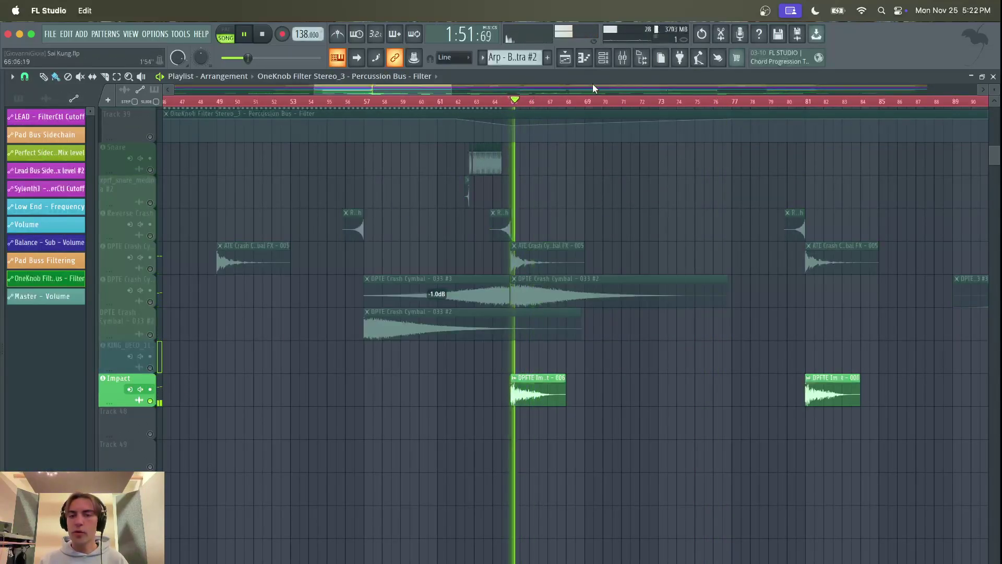
click(622, 57)
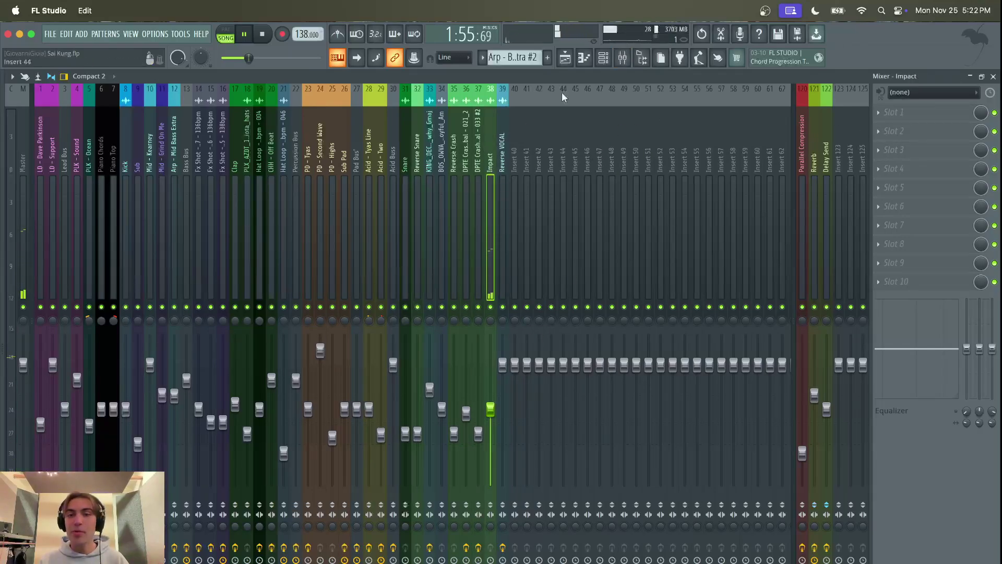
- Isolate the Piano #2 track in the playlist and play its clip from bar 64
click(566, 59)
scroll(595, 271, up, 6)
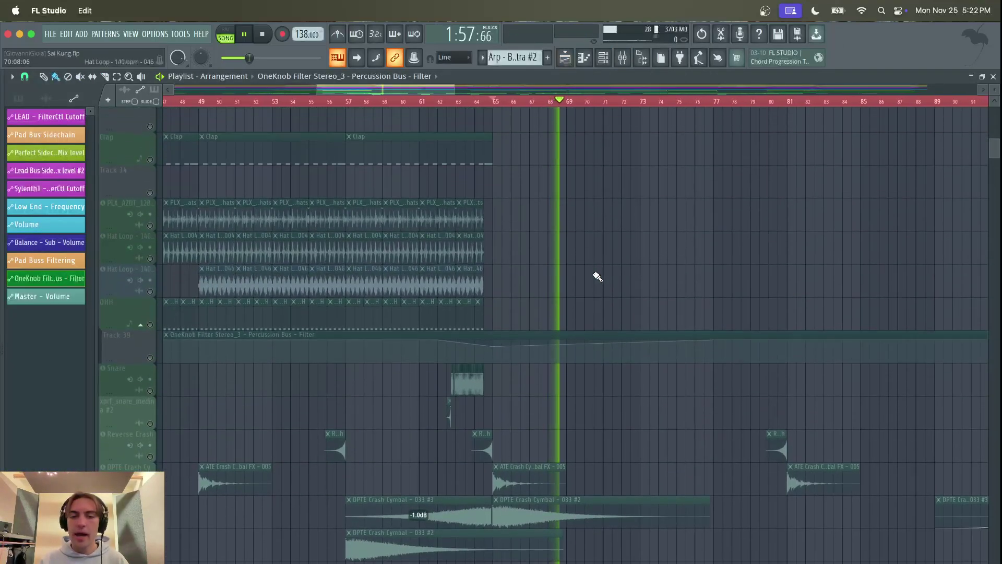
scroll(598, 277, up, 8)
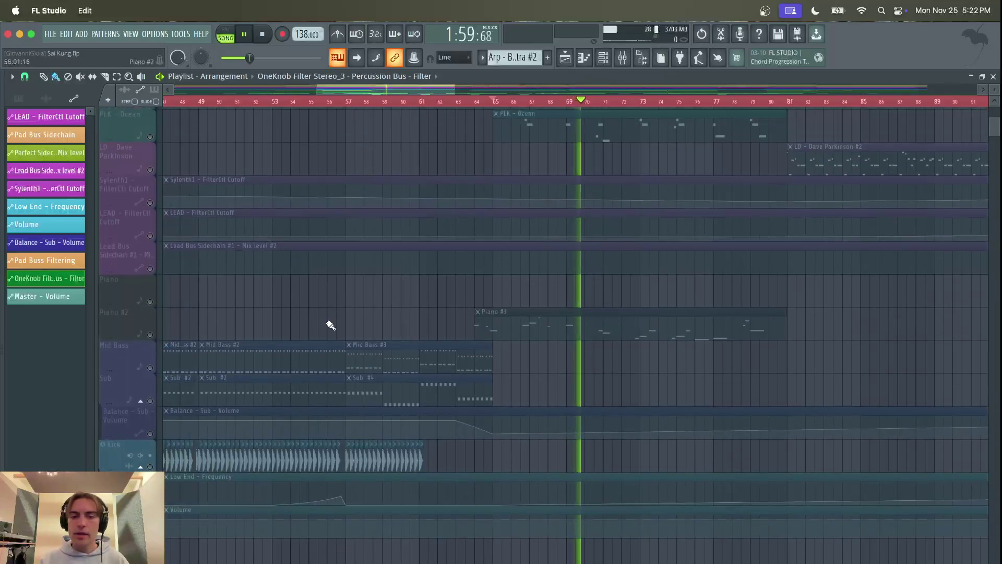
click(159, 331)
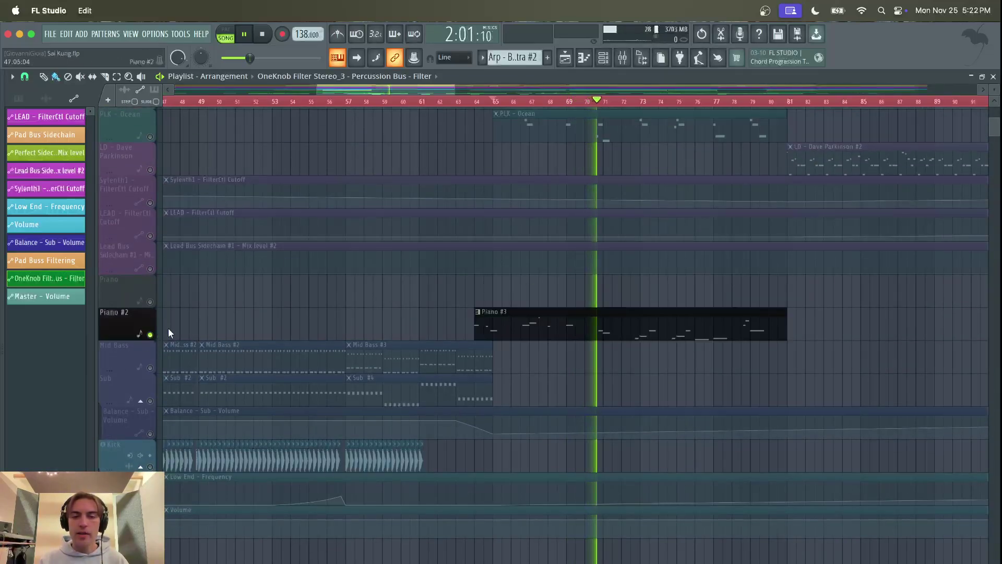
click(486, 101)
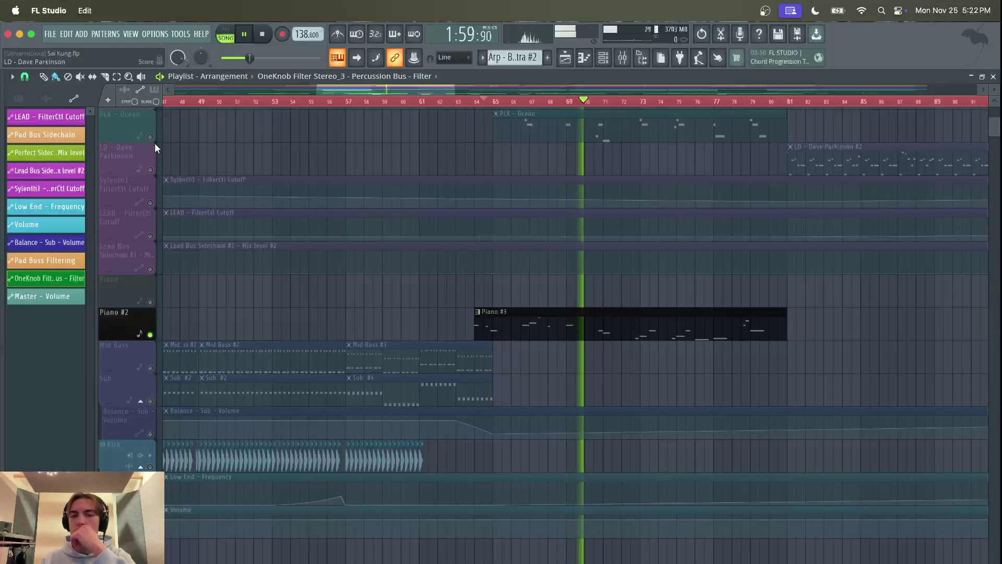
- Examine the LinMB Stereo multiband settings and the Pro-Q 3 curve on the Piano Top mixer channel
click(624, 57)
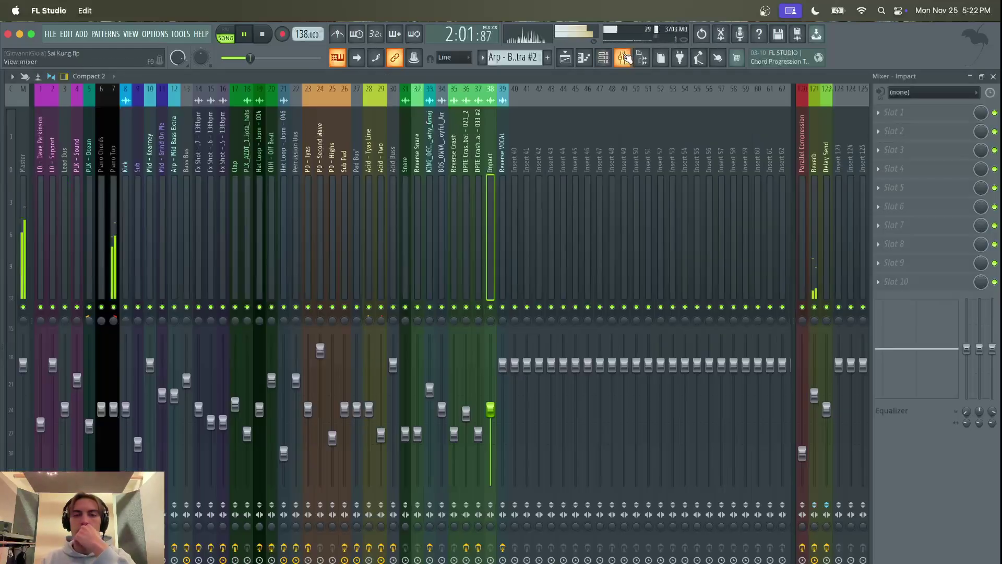
click(117, 152)
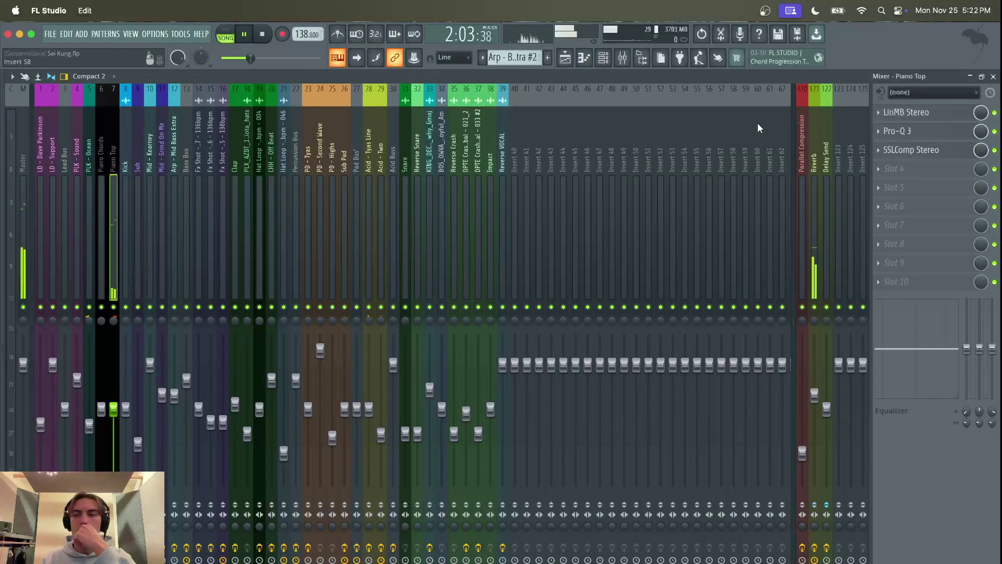
click(945, 115)
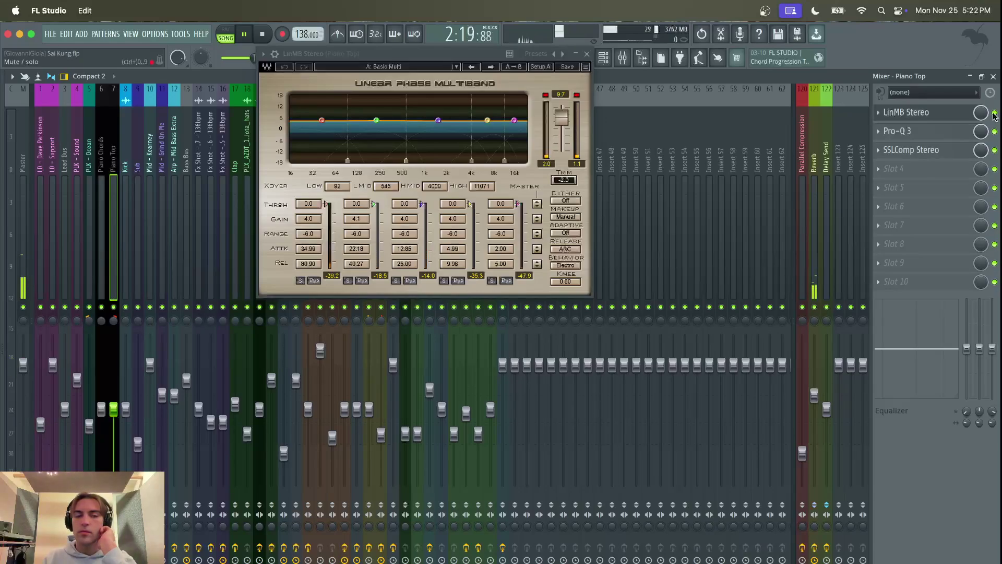
click(944, 135)
click(439, 106)
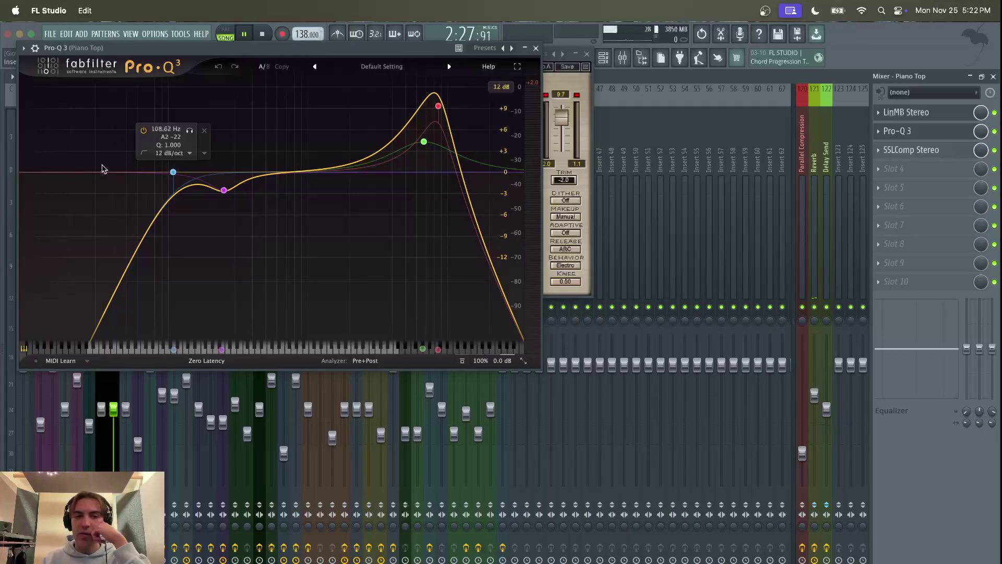
- Review the SSLComp Stereo compression on Piano Top while playing the piano from around bar 68, and close the compressor and EQ windows
click(949, 154)
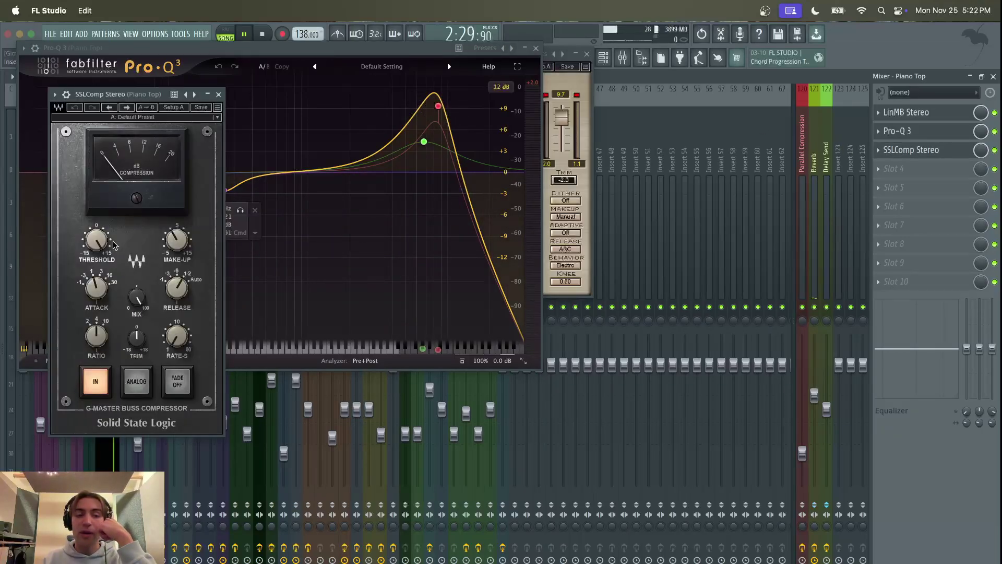
drag(131, 99, 443, 112)
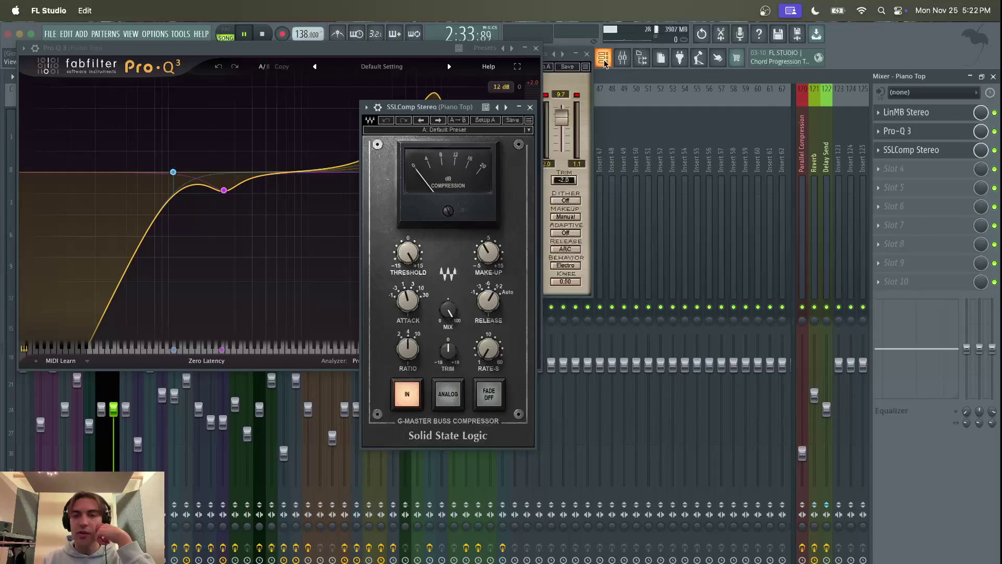
click(604, 60)
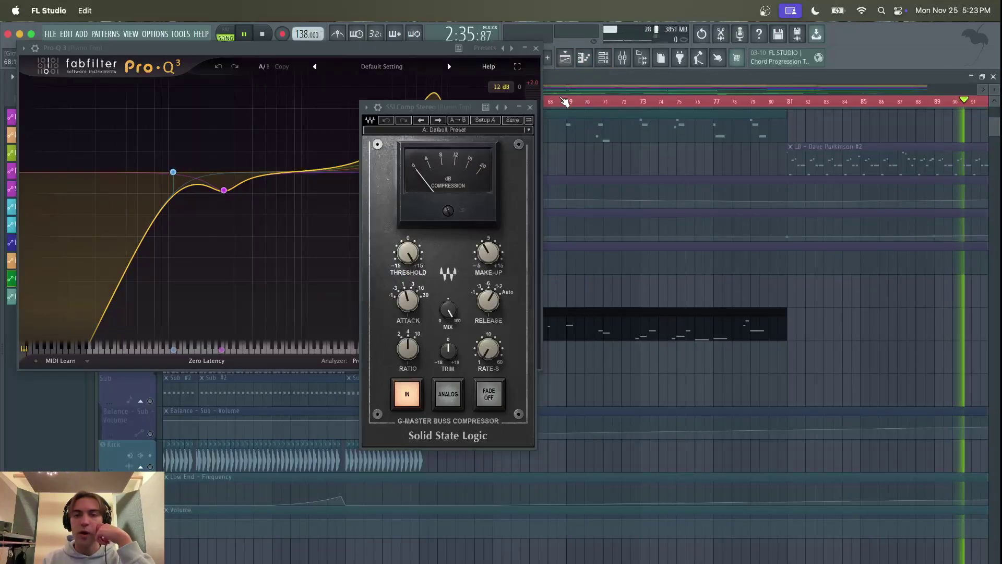
click(565, 101)
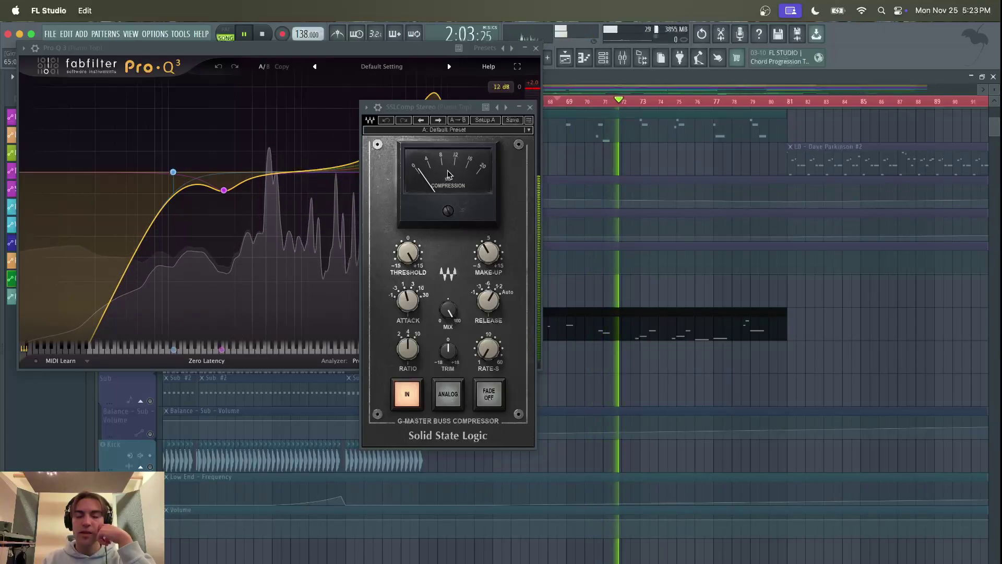
click(397, 349)
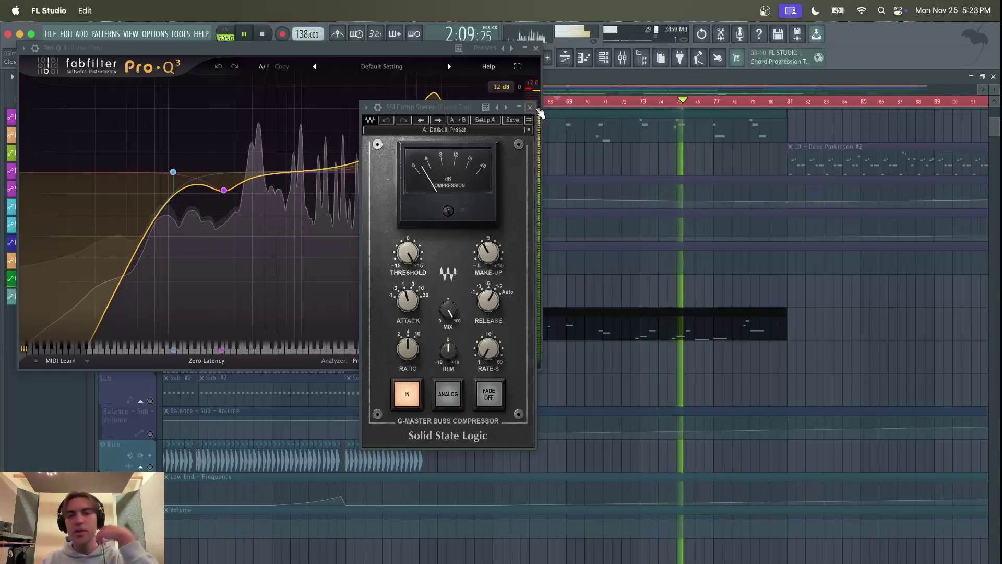
click(531, 108)
click(535, 48)
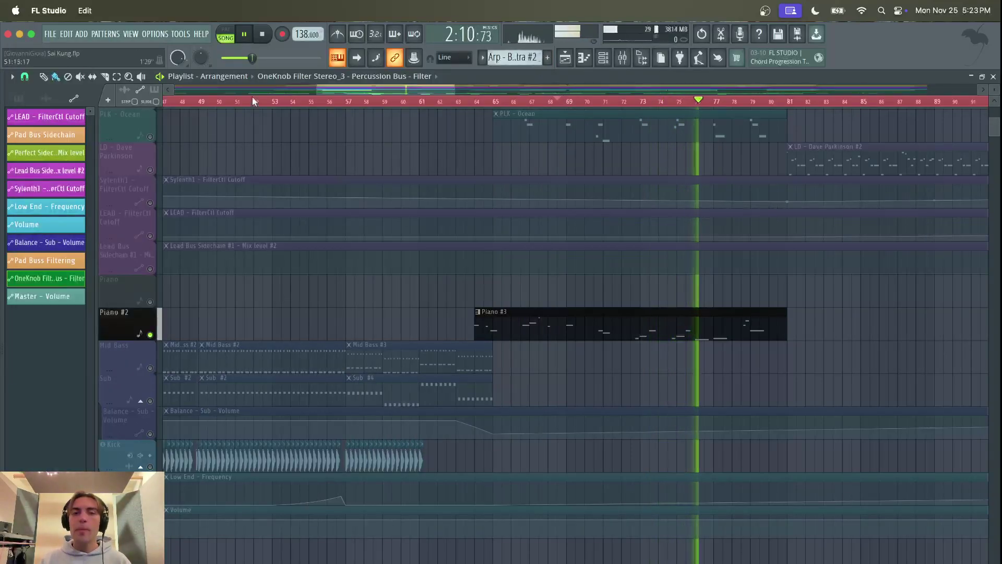
- Isolate the PLK - Ocean track, play it from bar 65 and bring up its mixer channel
click(153, 139)
click(504, 101)
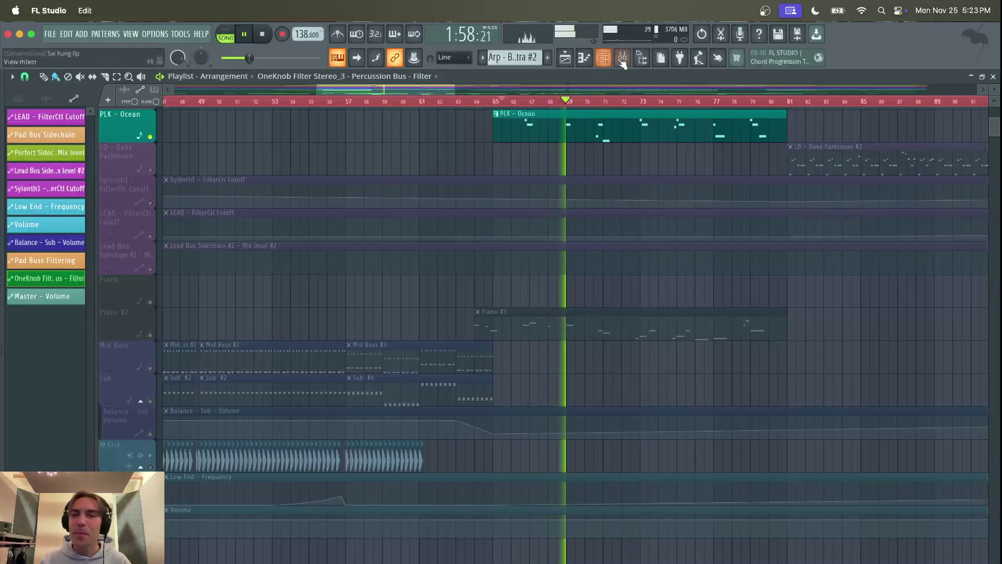
click(621, 58)
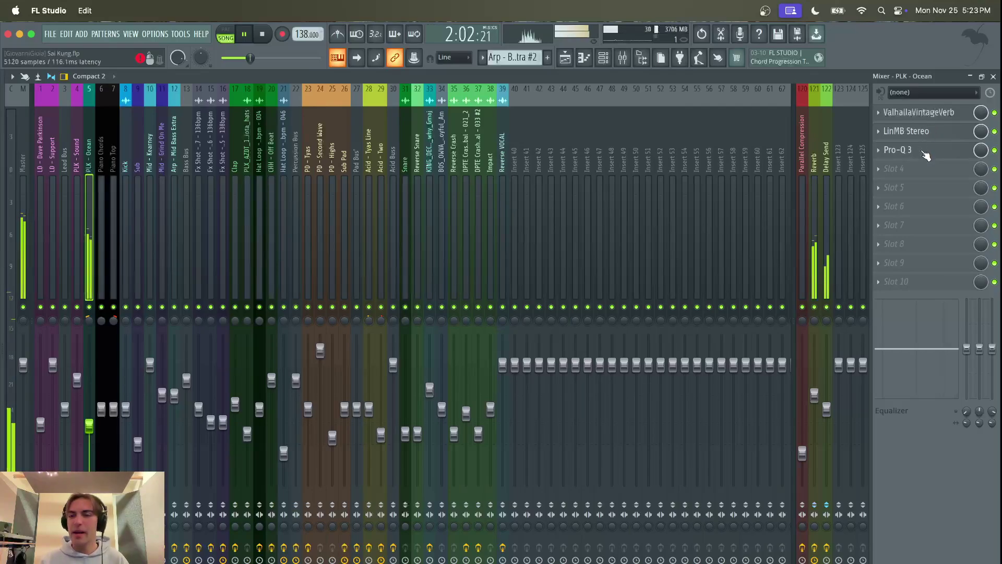
- Examine the Pro-Q 3, LinMB Stereo and ValhallaVintageVerb settings on the PLK - Ocean channel, and close the plugin windows
click(903, 150)
click(429, 255)
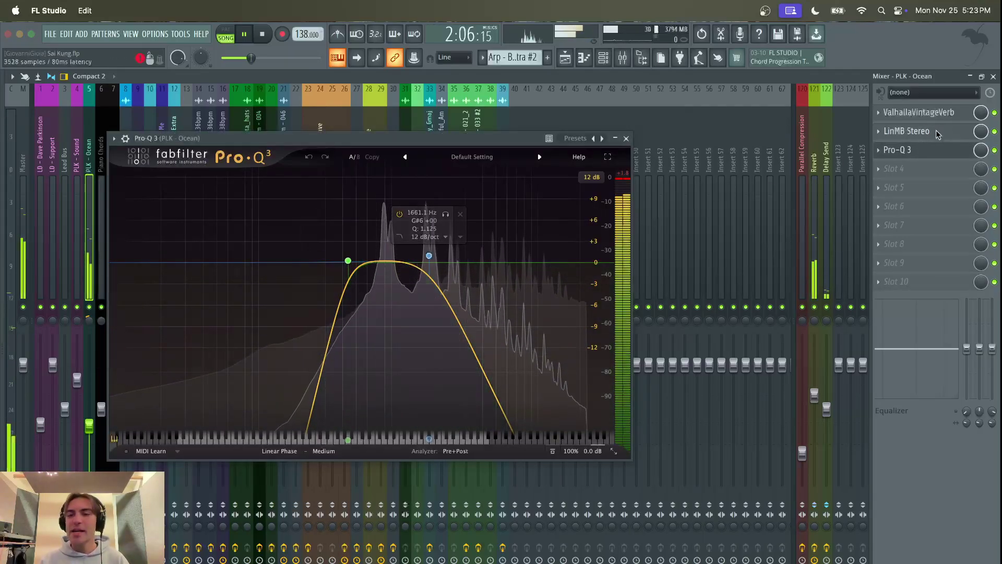
click(907, 131)
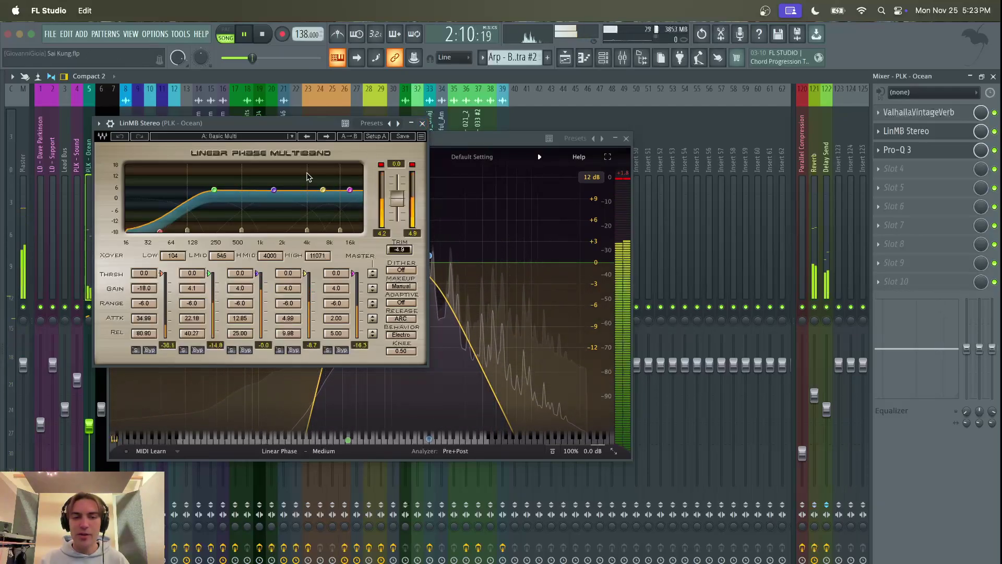
click(423, 124)
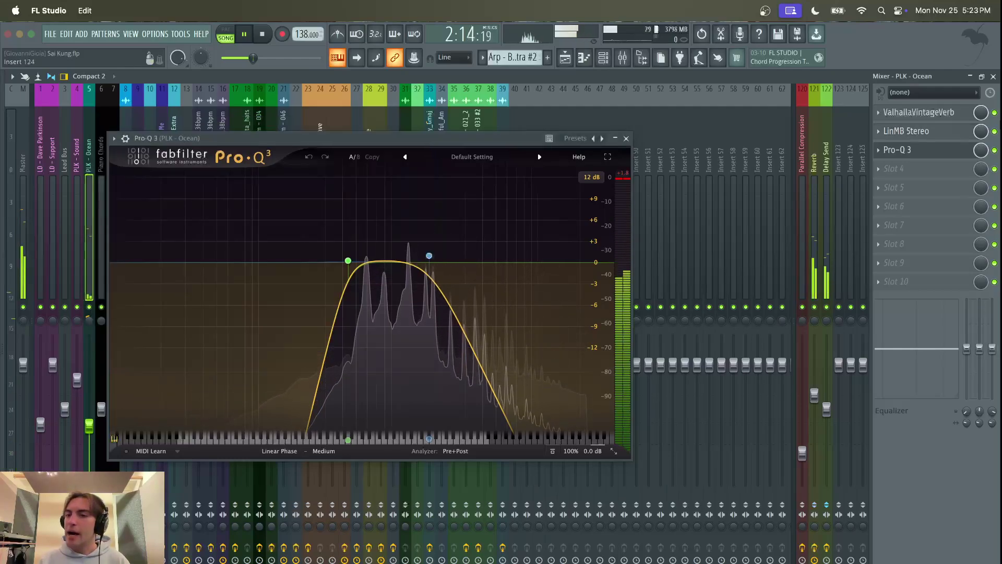
click(919, 112)
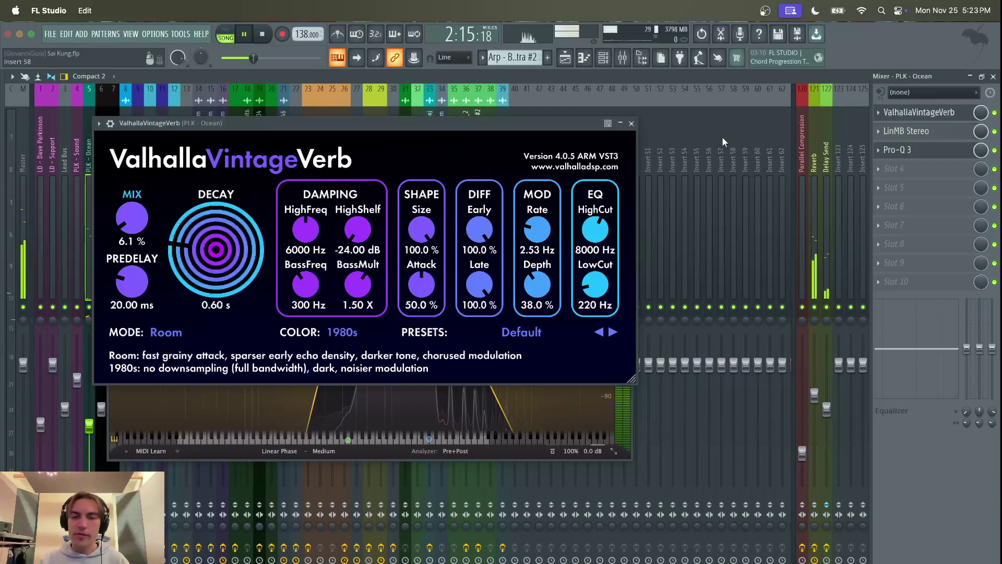
click(631, 123)
click(626, 138)
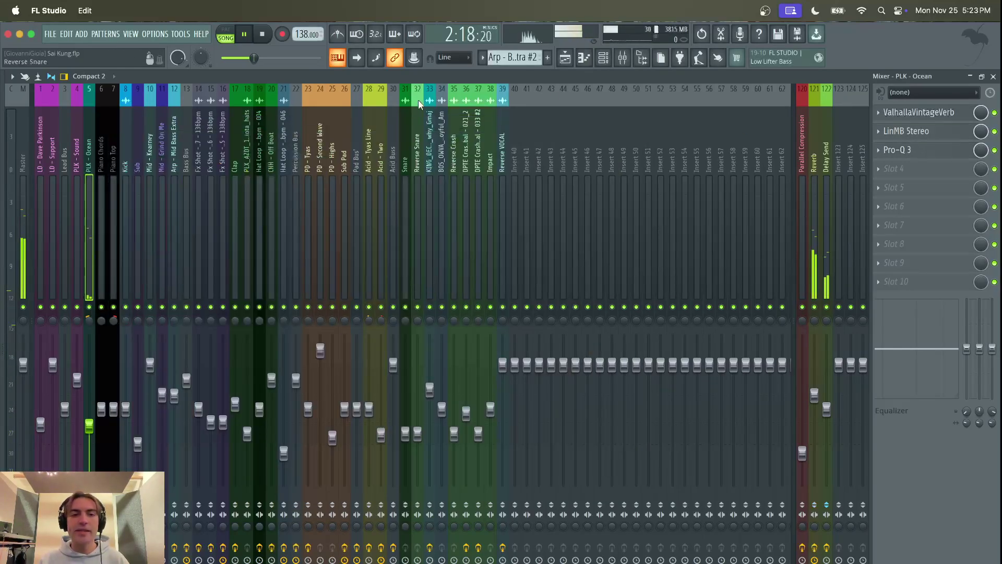
- Unmute Piano #2 alongside PLK - Ocean, play both from bar 64 and check their mixer levels before returning to the playlist
click(565, 58)
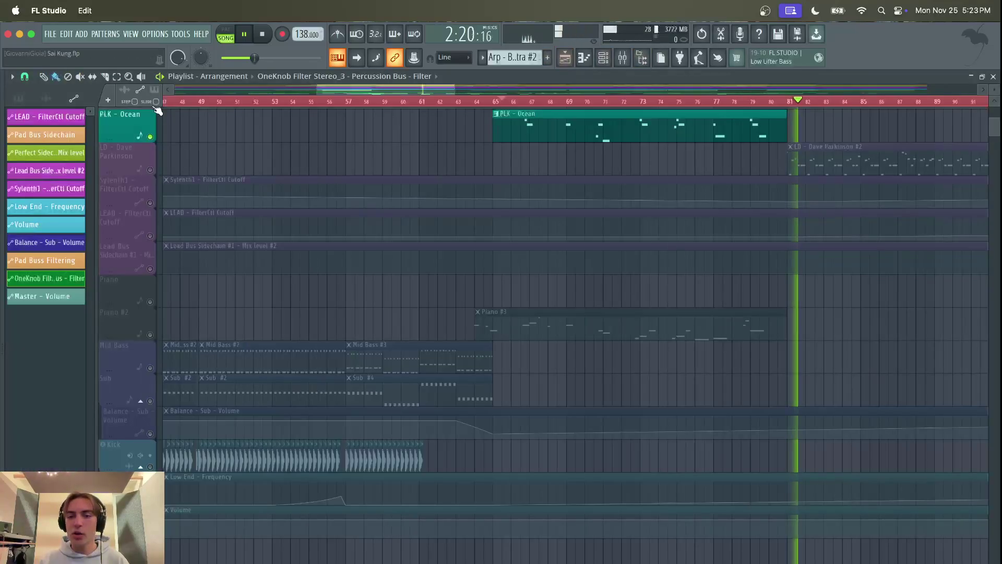
click(156, 325)
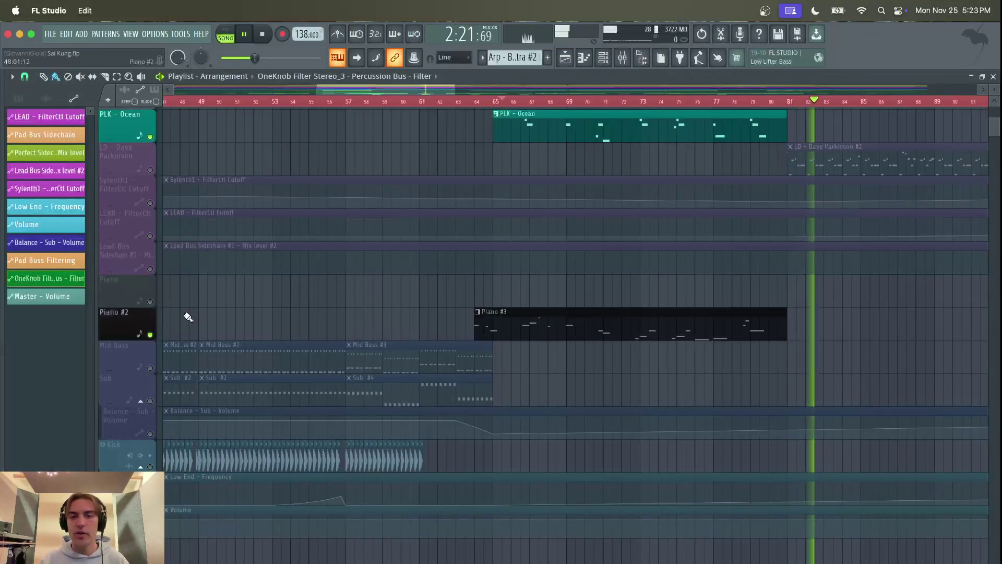
click(478, 104)
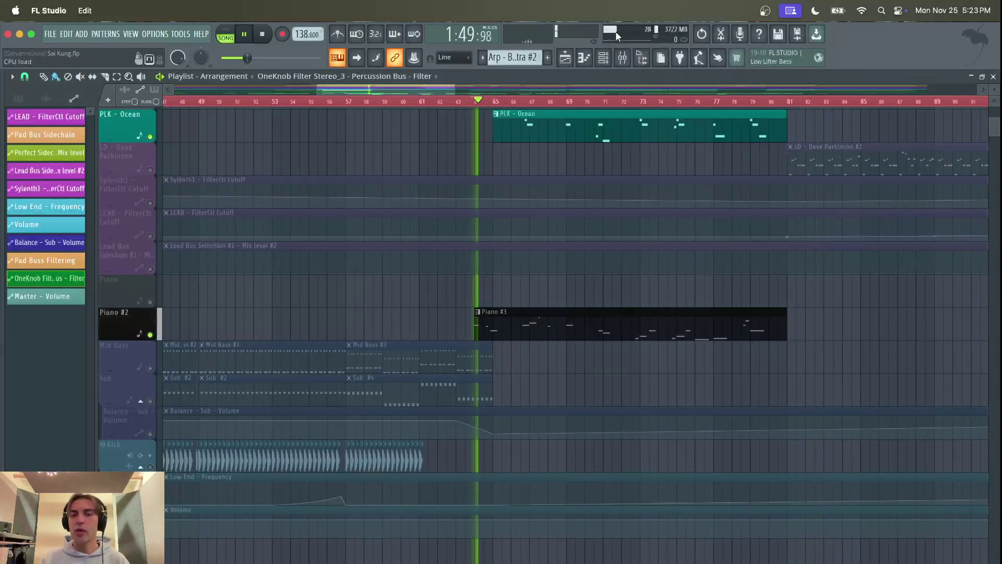
click(624, 57)
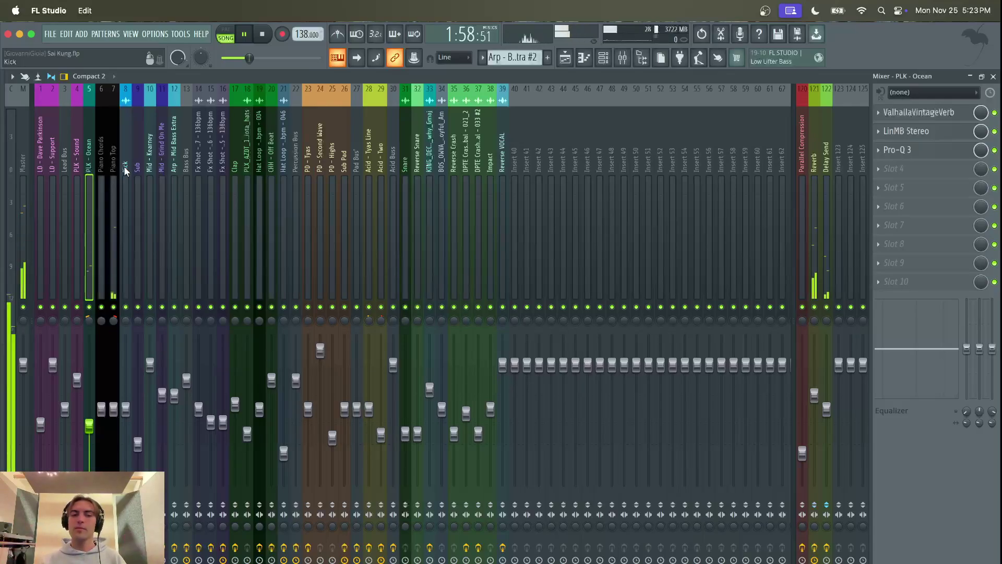
click(568, 60)
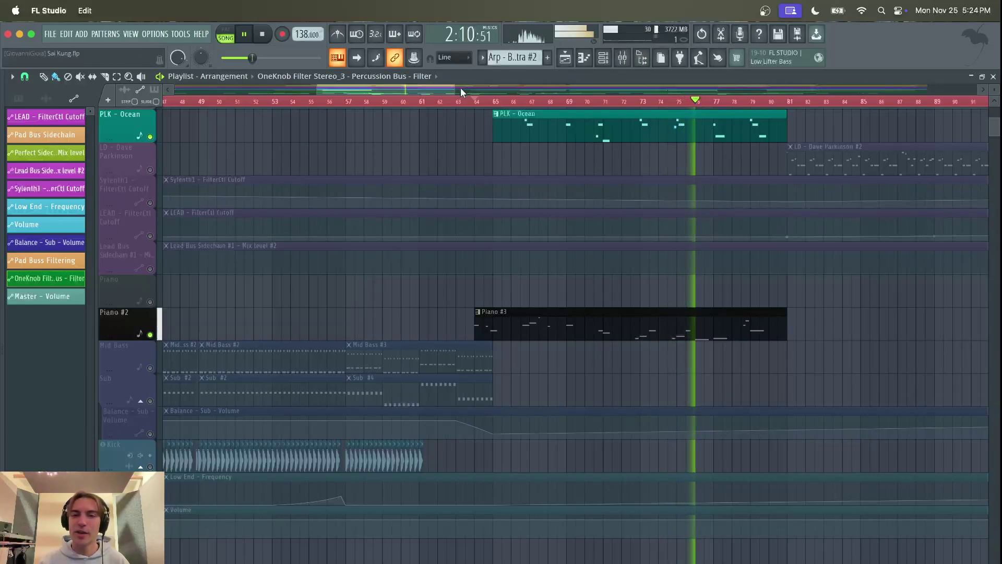
- Pause playback and look over the arrangement from about bar 47 to bar 141, from the pad tracks down to the percussion tracks
drag(461, 90, 551, 89)
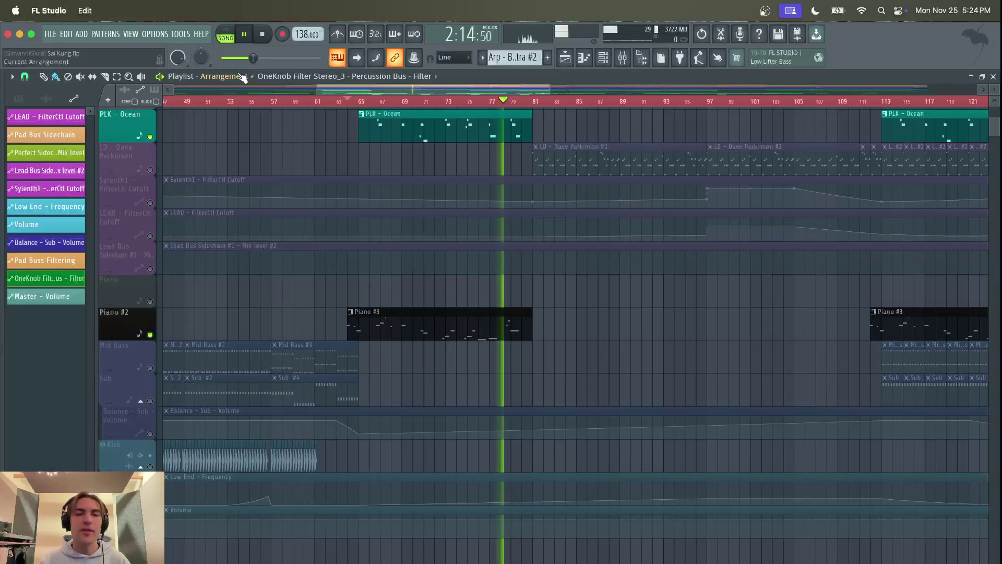
click(249, 39)
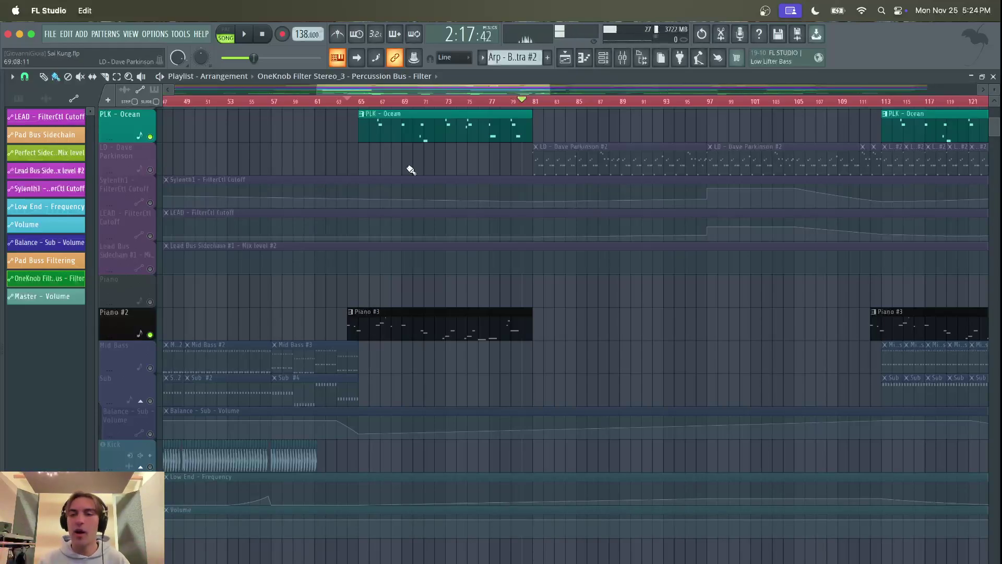
drag(553, 83, 611, 83)
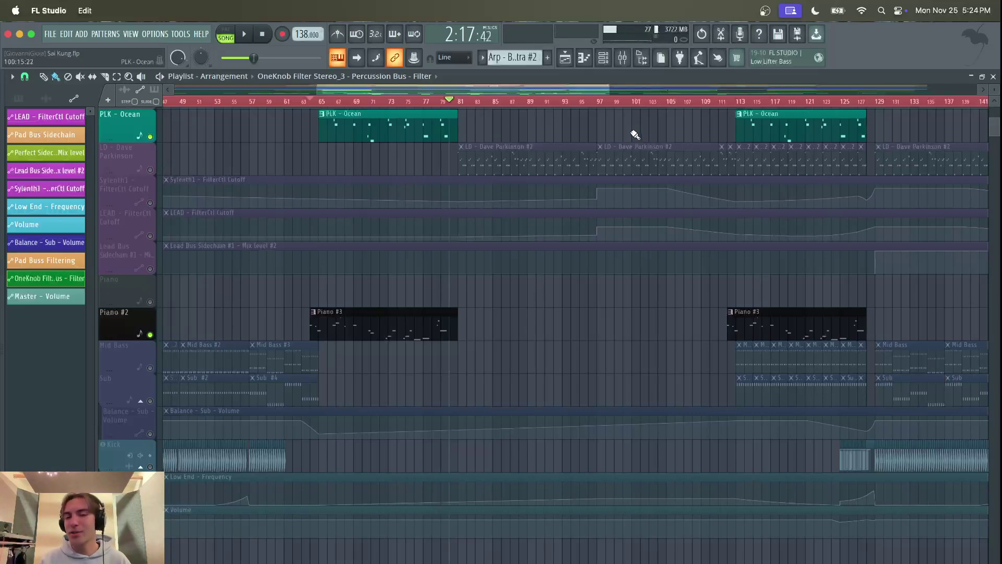
scroll(496, 234, right, 1)
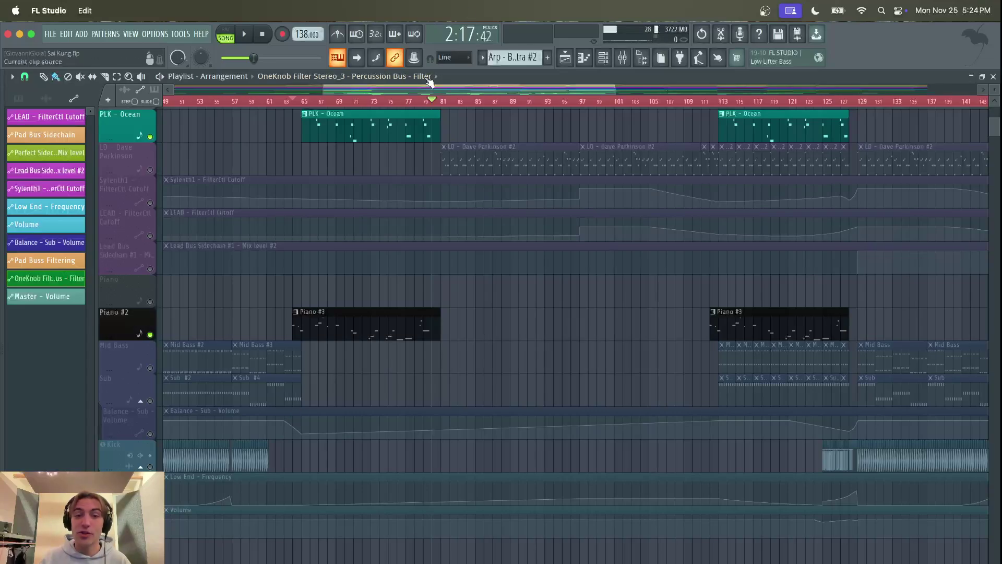
scroll(415, 89, left, 2)
scroll(313, 164, up, 5)
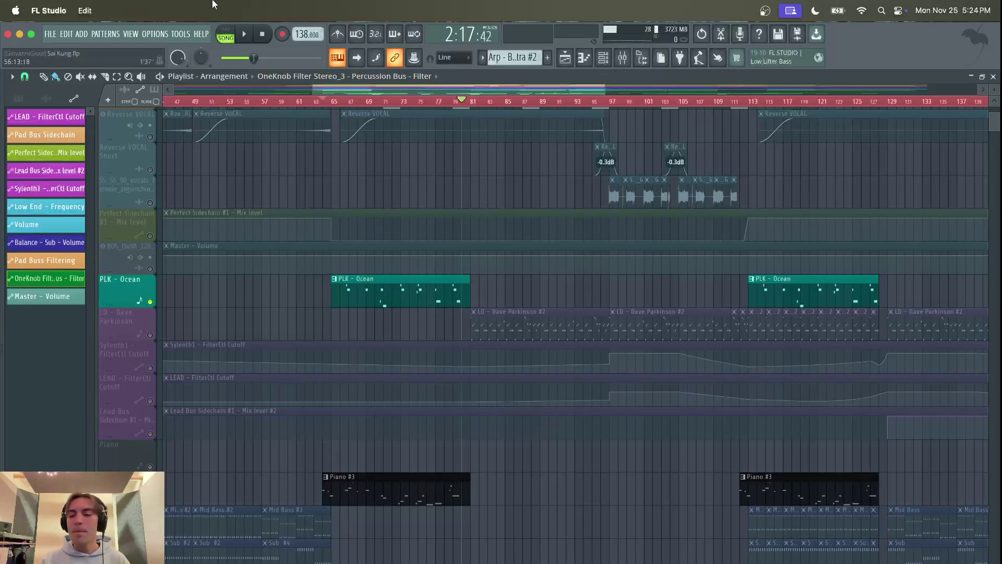
scroll(335, 327, down, 12)
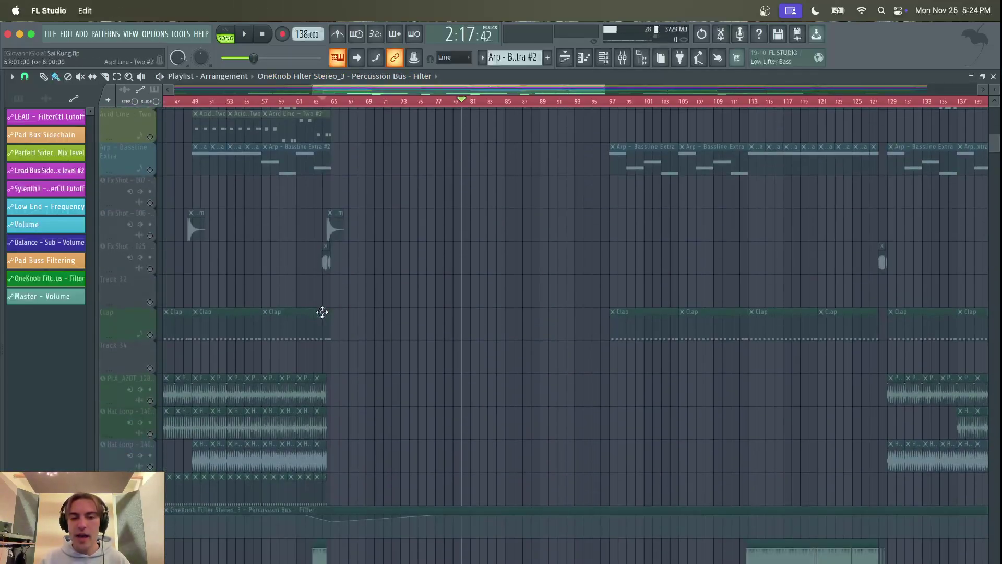
scroll(322, 312, up, 15)
scroll(405, 492, down, 2)
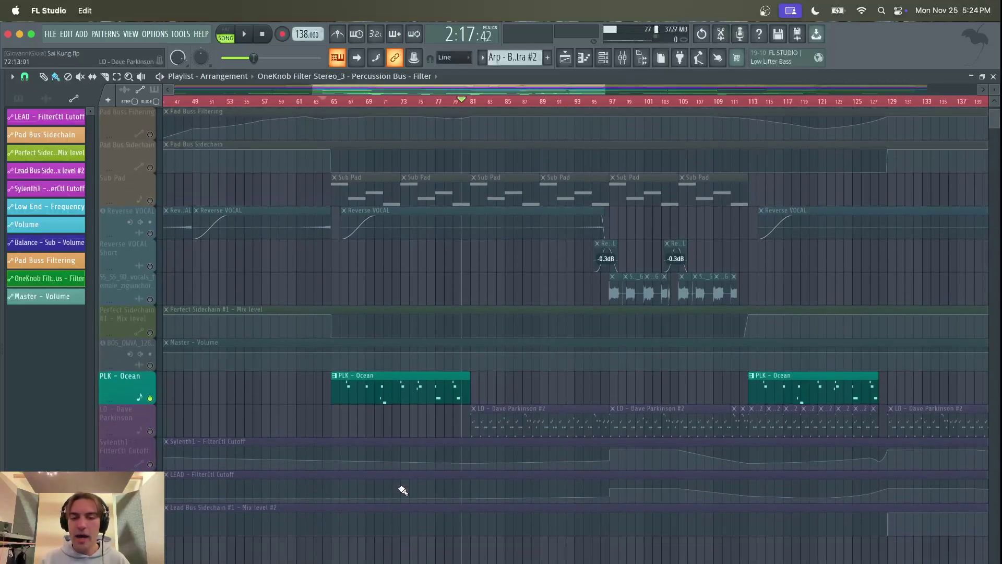
- Isolate the Sub Pad track, play it from bar 65 and bring up its mixer channel
click(151, 201)
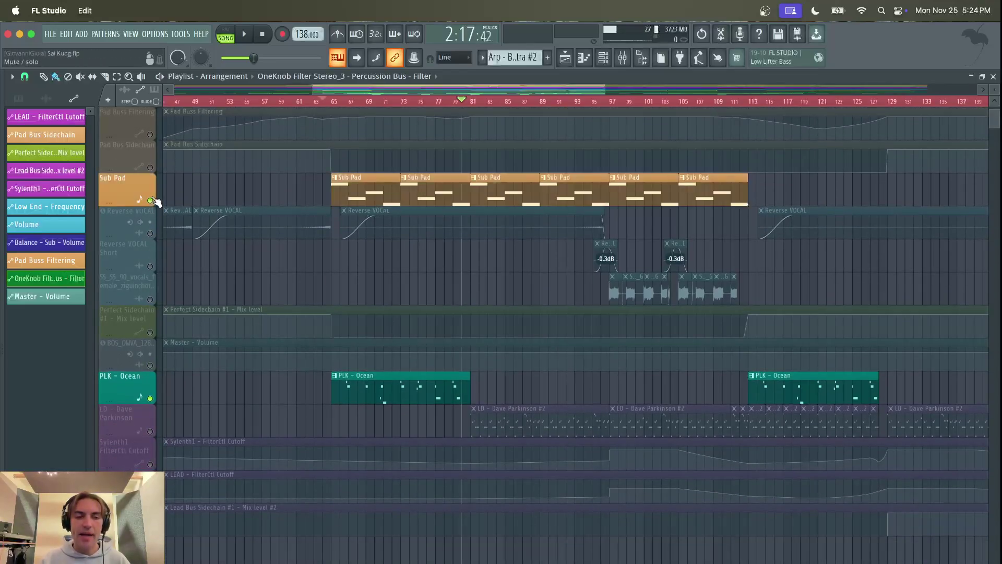
right_click(152, 201)
click(333, 101)
key(space)
click(622, 57)
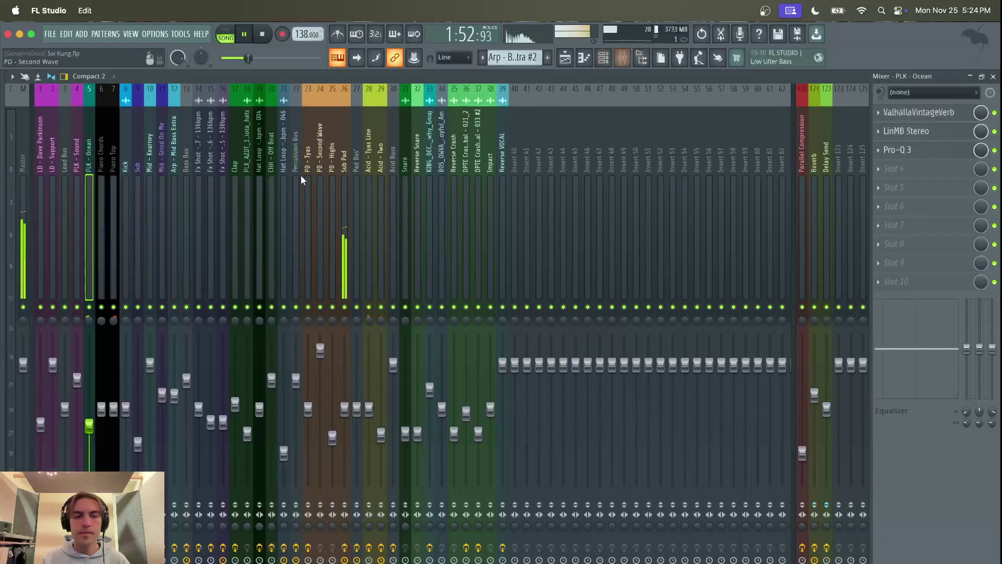
click(344, 170)
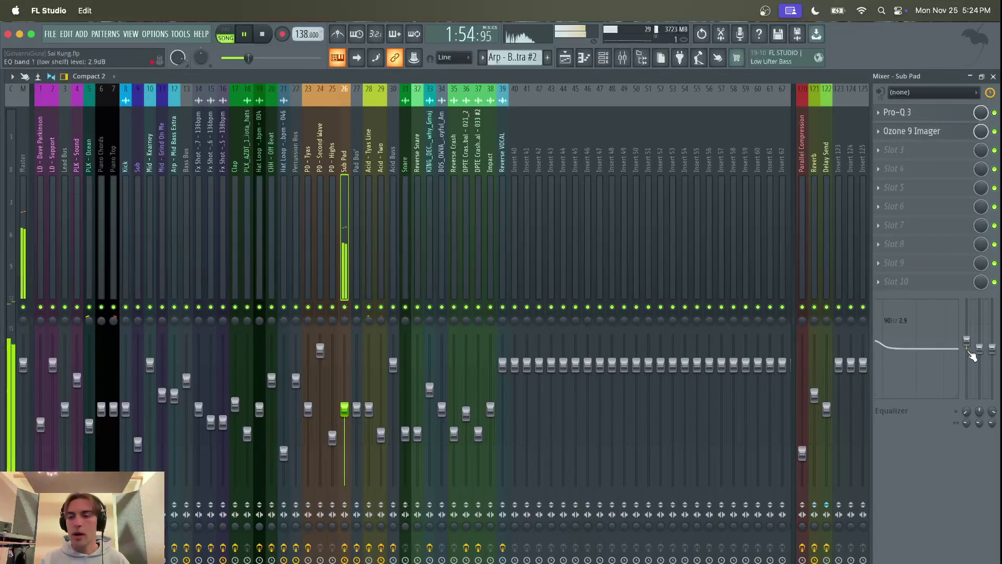
- Examine the Pro-Q 3 bands on the Sub Pad channel and compare the sound with the EQ bypassed and re-enabled
click(908, 111)
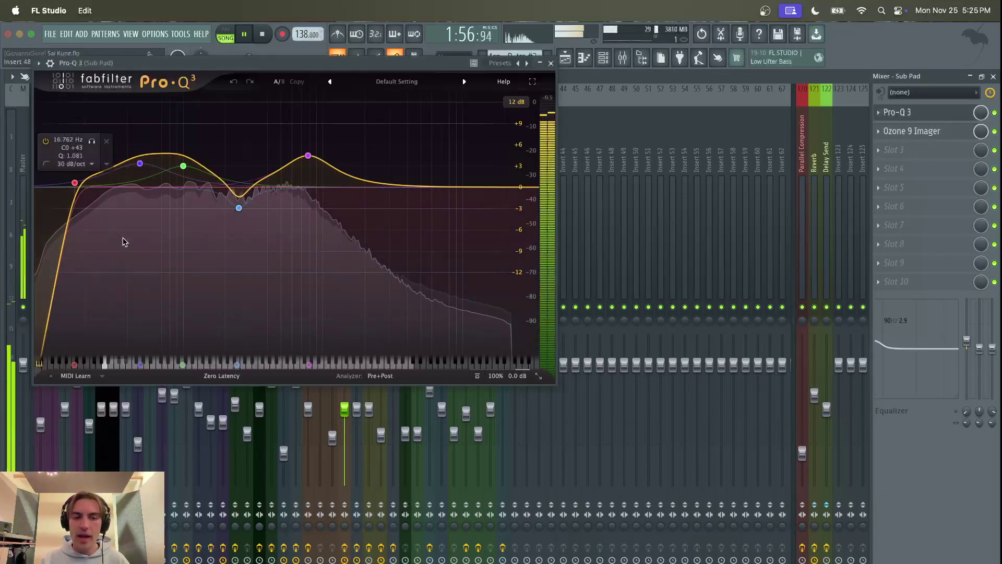
mouse_move(244, 215)
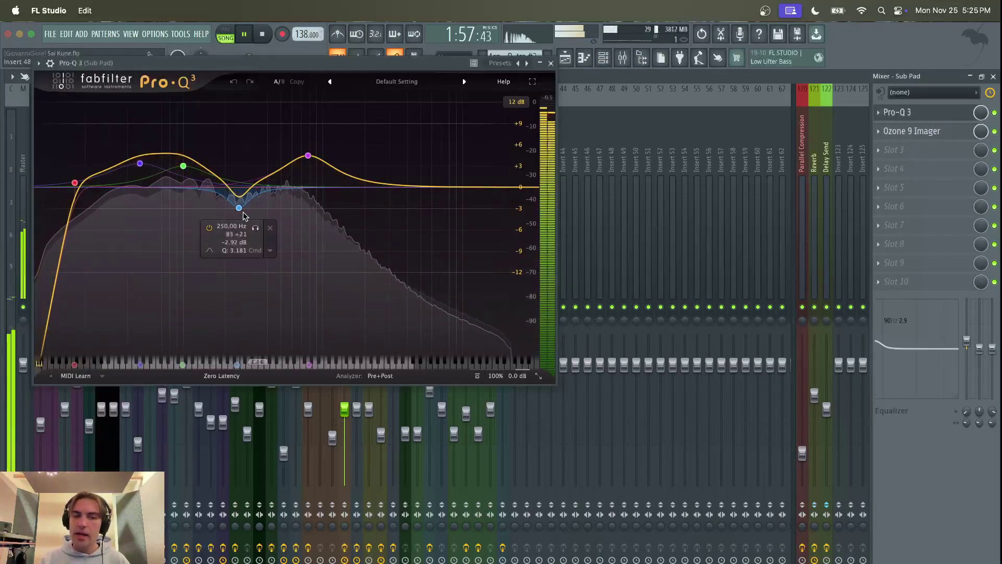
click(995, 113)
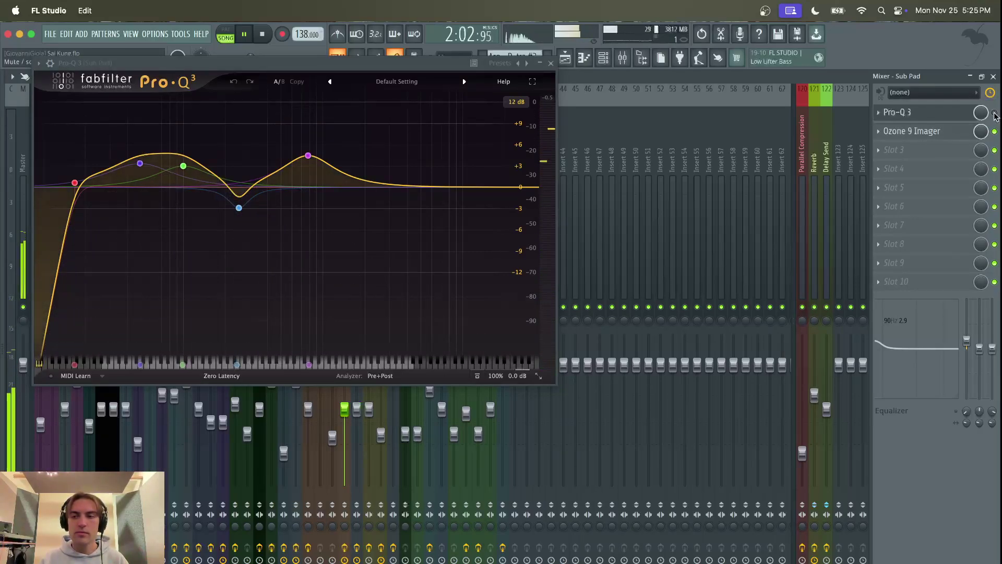
click(995, 113)
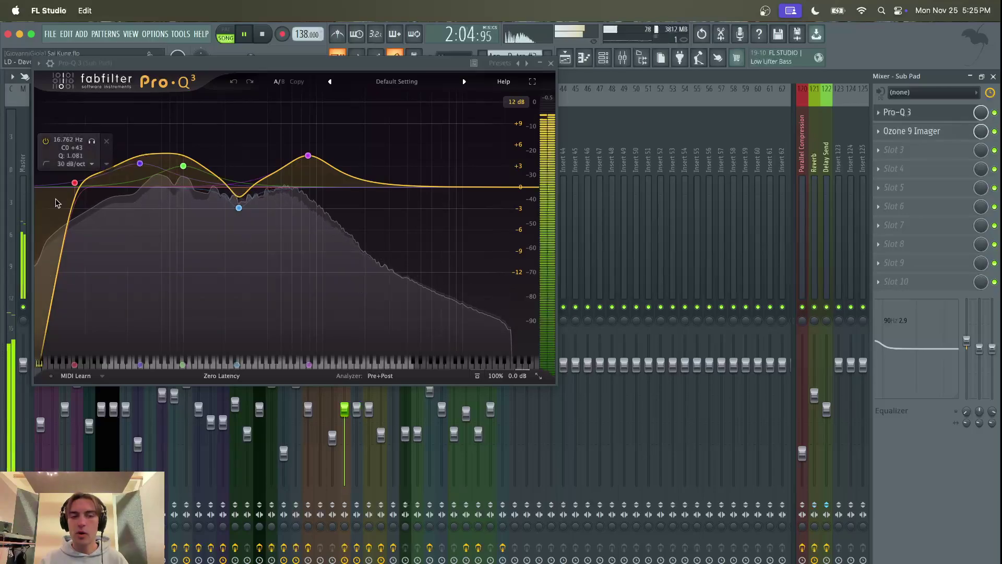
- Review the Ozone 9 Imager band widths on Sub Pad, close both plugin windows and return to the playlist
click(934, 132)
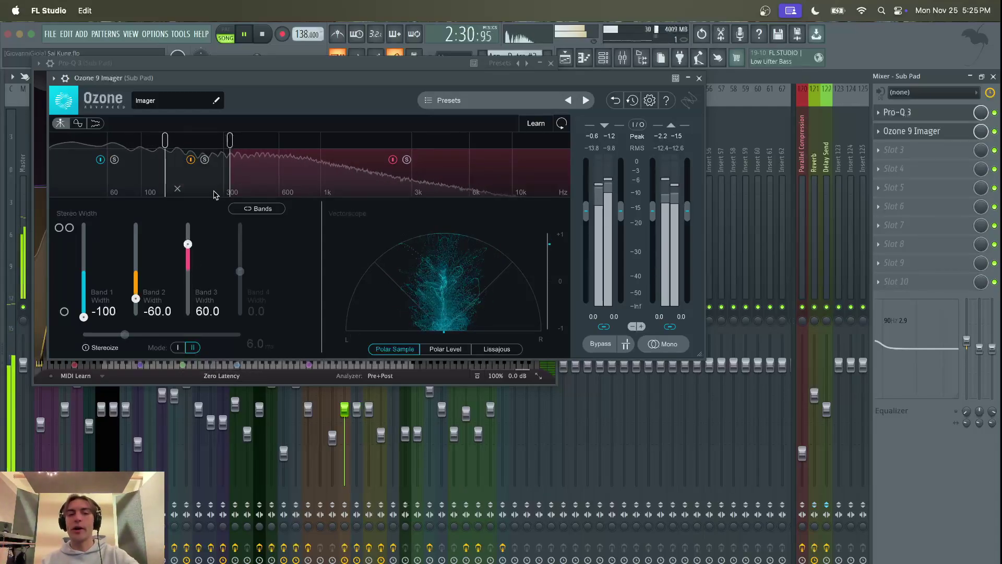
click(699, 78)
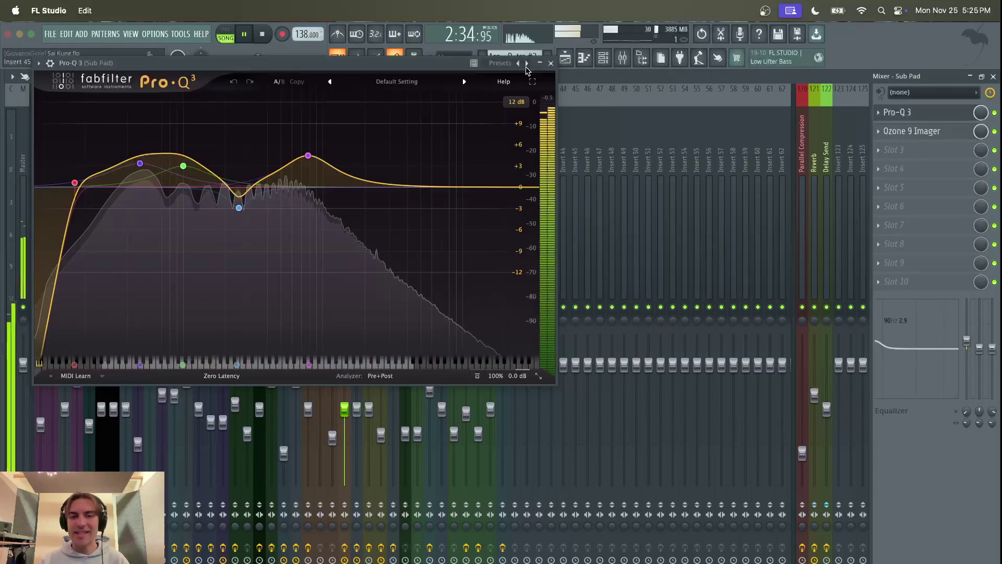
click(551, 63)
click(565, 57)
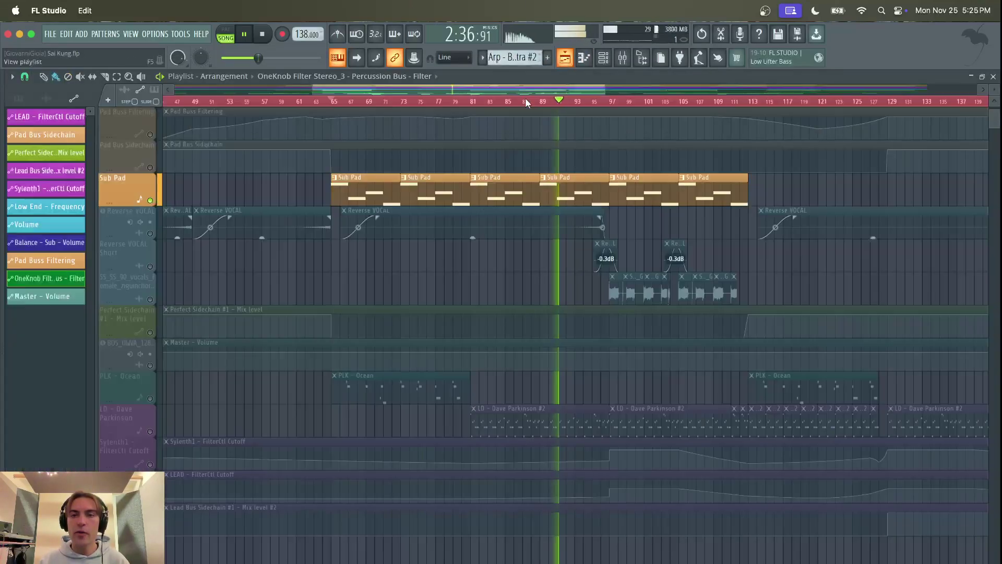
- Unmute Pads, Pads - Highs, Pad Buss Filtering and Pad Bus Sidechain alongside Sub Pad, and show their levels in the mixer
scroll(429, 282, up, 2)
click(151, 235)
drag(151, 235, 157, 123)
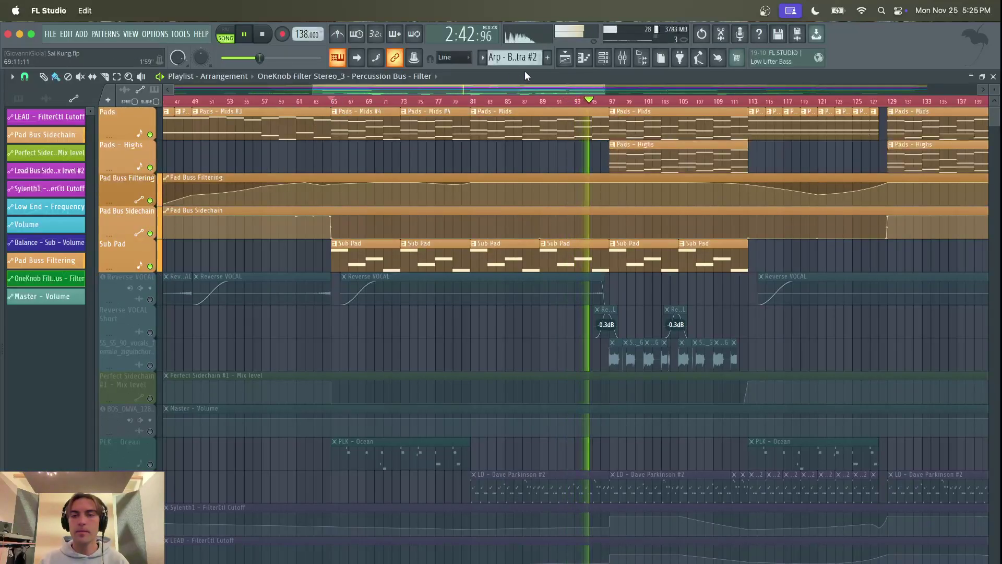
click(622, 57)
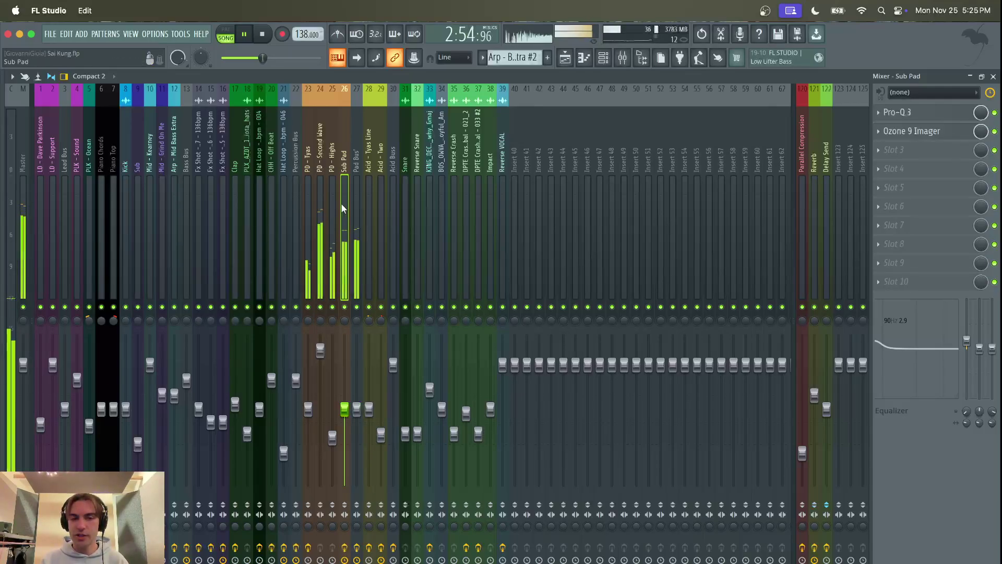
- Solo the PD - Tyas mixer channel, examine its Pro-Q 3 curve and close the EQ window
click(309, 231)
right_click(308, 307)
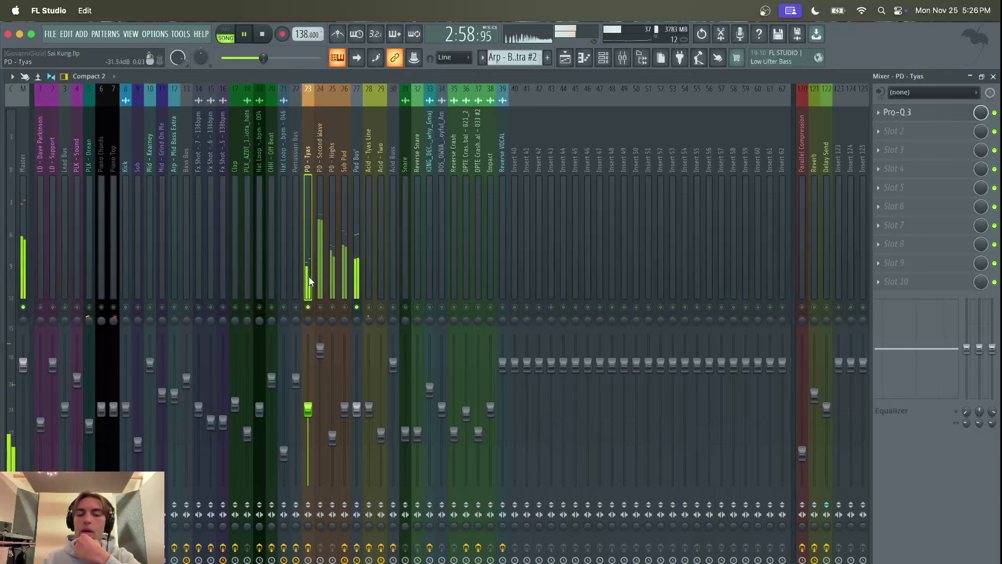
click(945, 114)
click(393, 156)
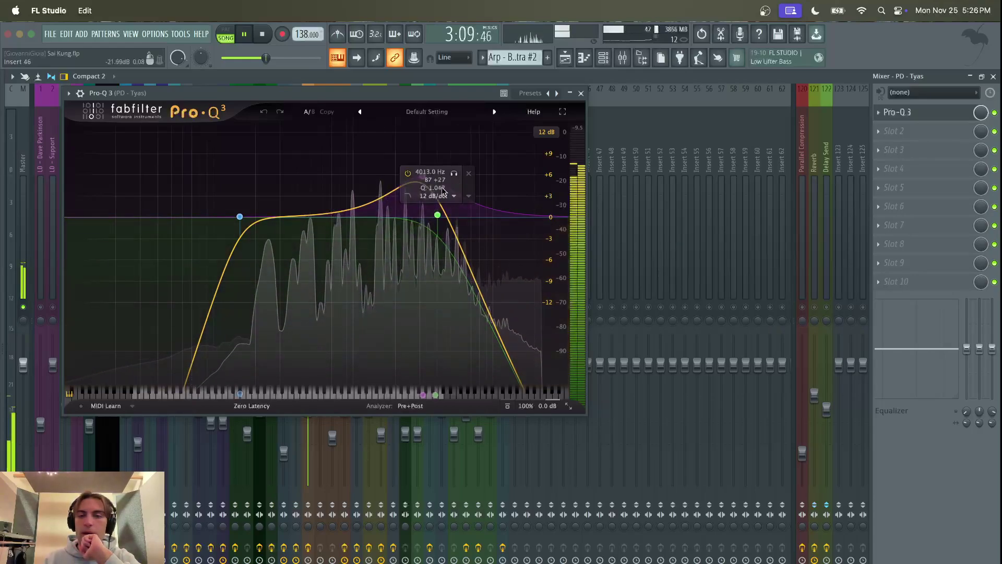
click(582, 93)
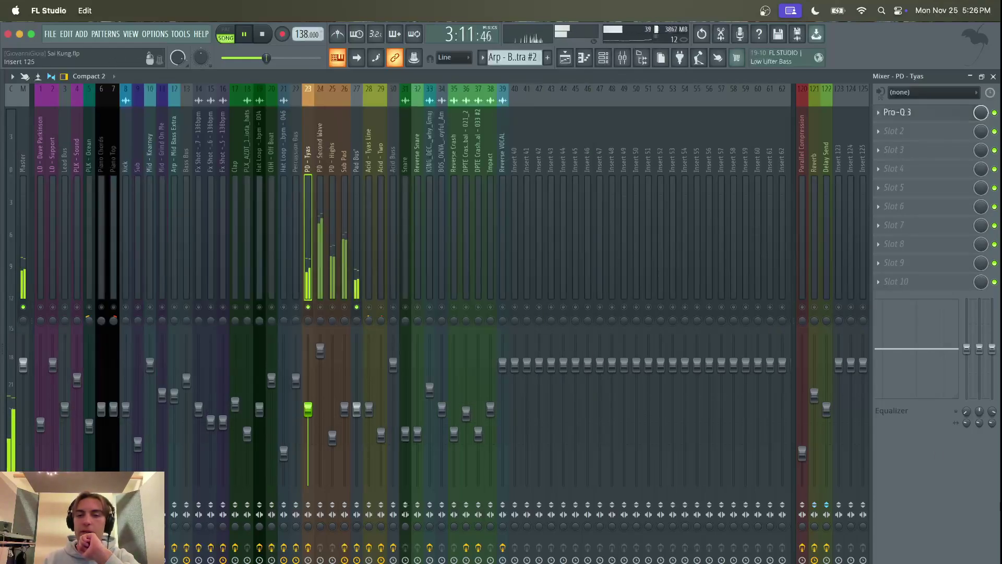
- Solo PD - Second Wave and play it from around bar 96, followed by PD - Highs and Sub Pad in turn
click(322, 166)
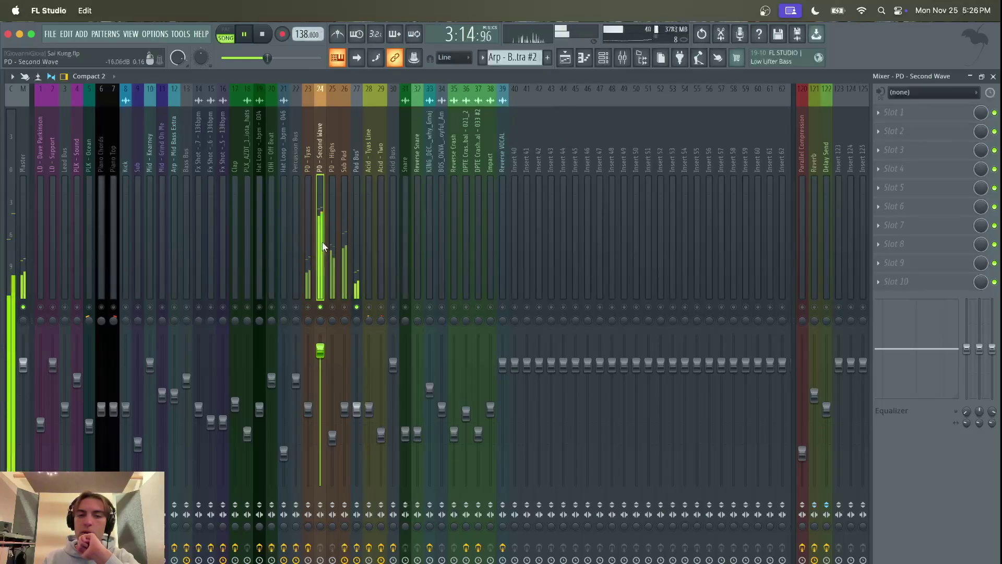
click(565, 58)
click(604, 101)
click(623, 57)
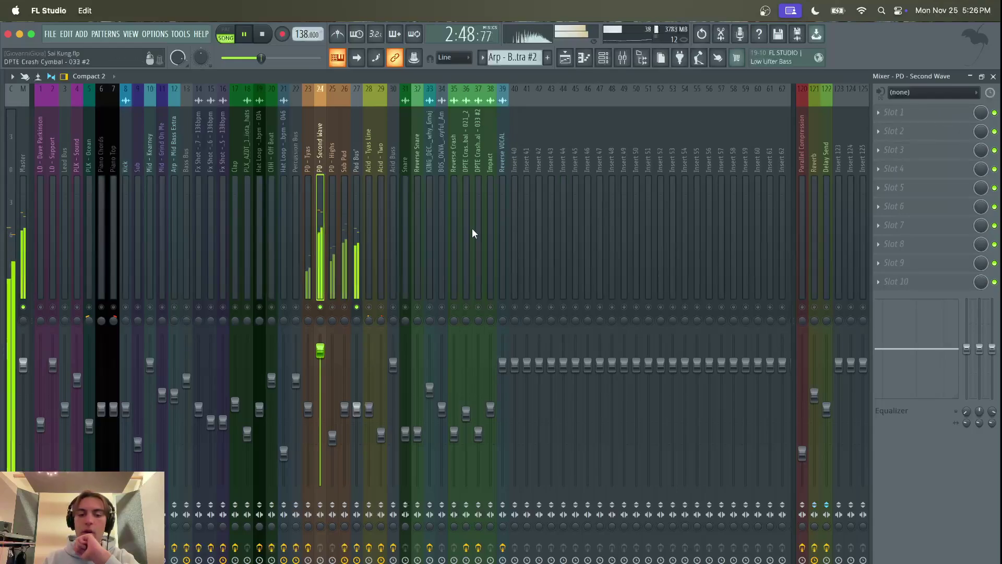
click(333, 168)
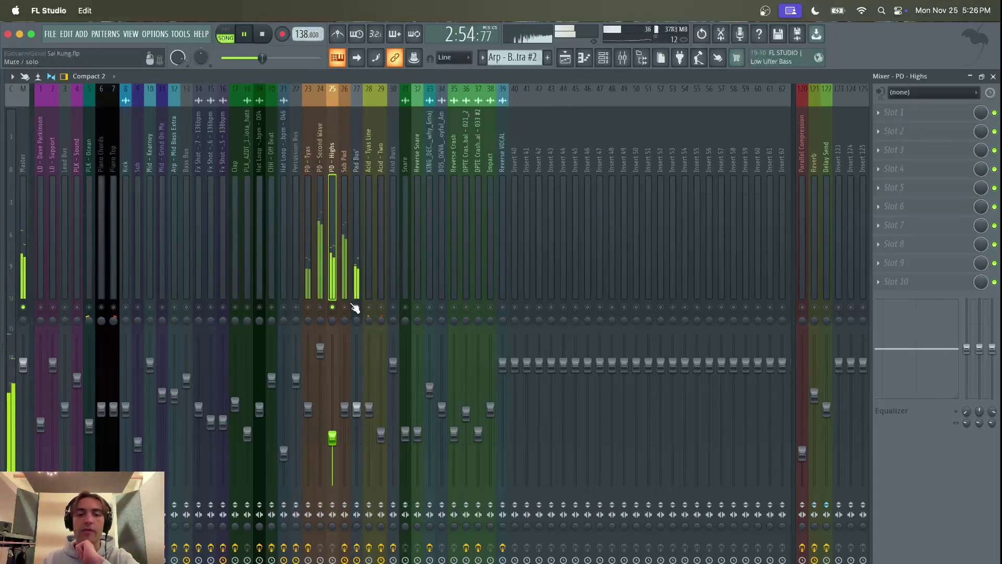
click(345, 239)
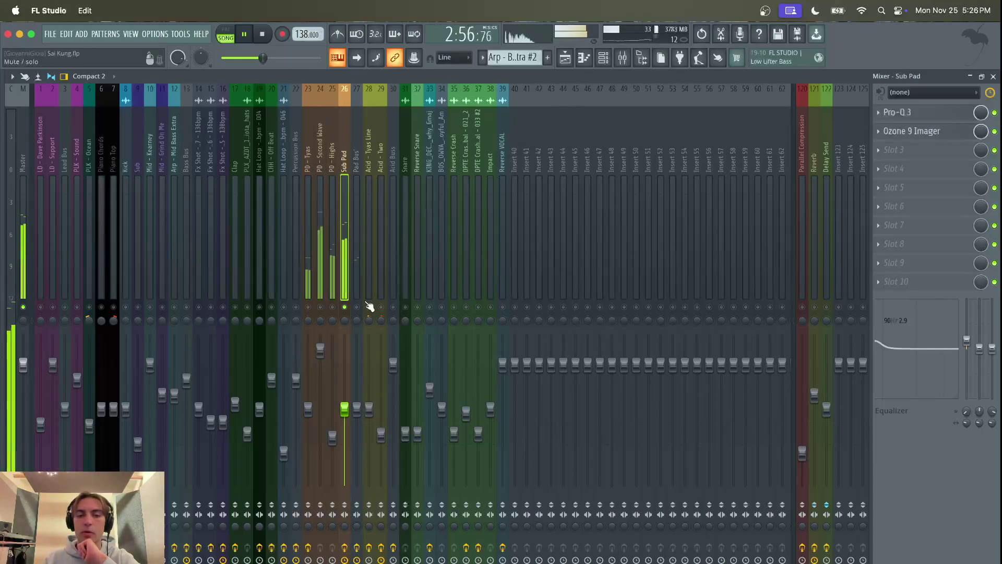
- Unsolo the mixer channels, mute Sub Pad, select the Pad Bus channel and pause playback
right_click(345, 308)
click(347, 307)
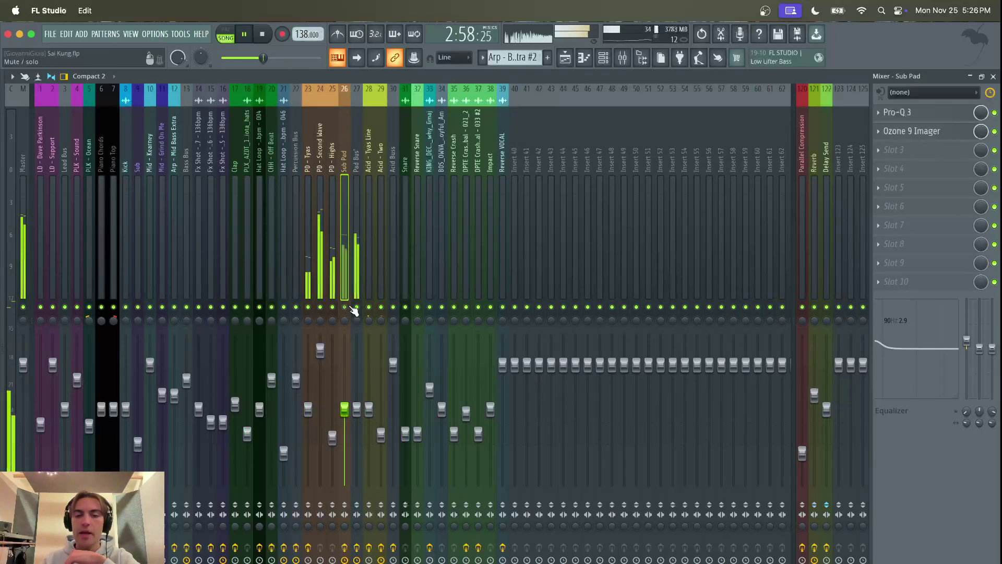
click(355, 233)
key(space)
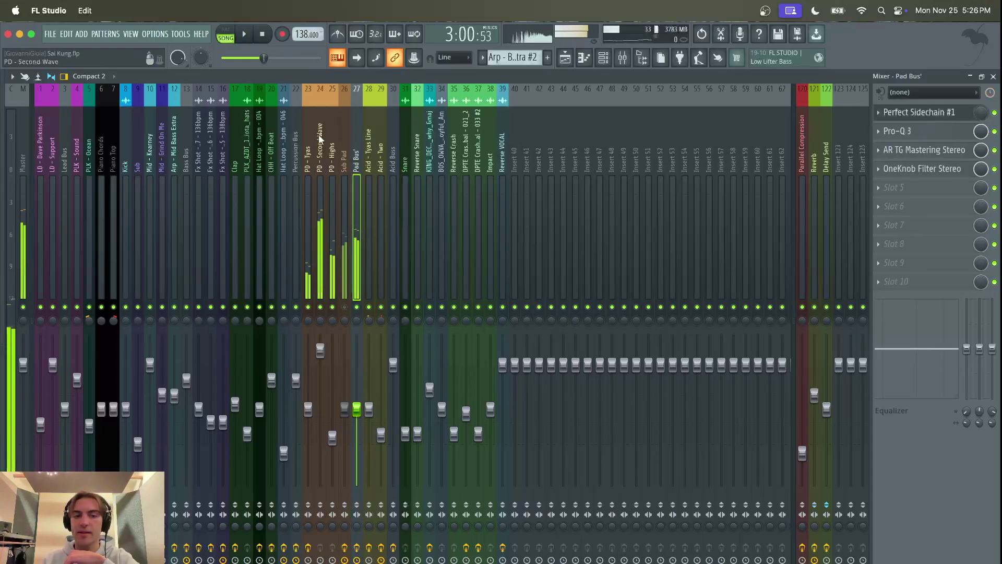
- Examine the Pro-Q 3 and AR TG Mastering Stereo settings on the Pad Bus, closing each plugin window
click(929, 137)
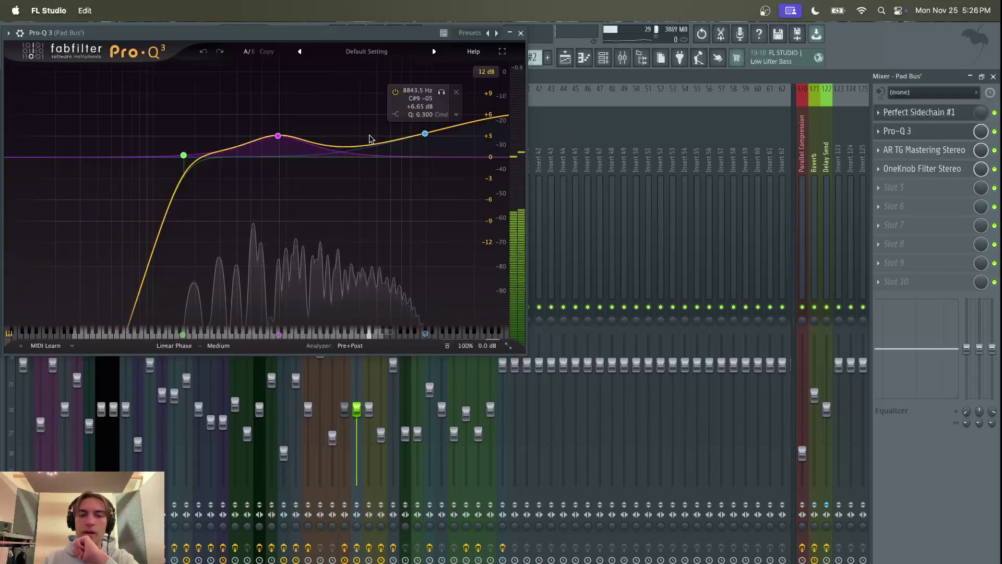
click(520, 33)
click(924, 150)
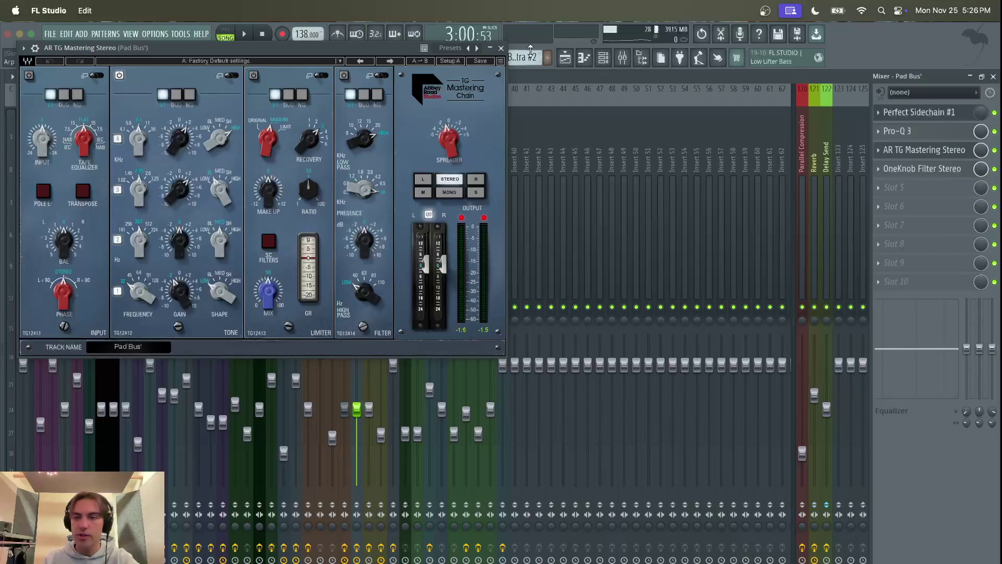
click(501, 48)
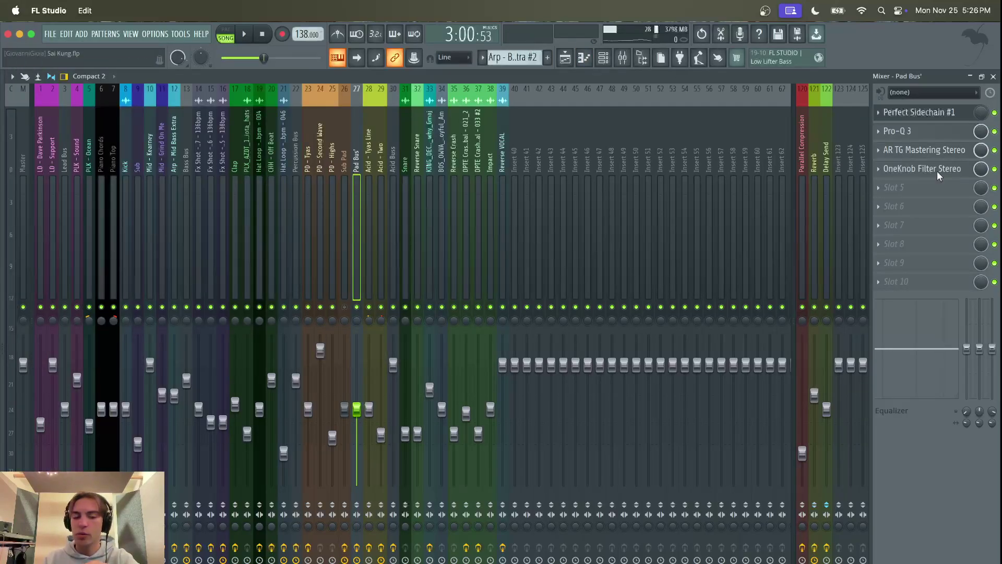
- Play the pads in song mode from around bar 96 and check the Pad Bus levels in the mixer
click(233, 38)
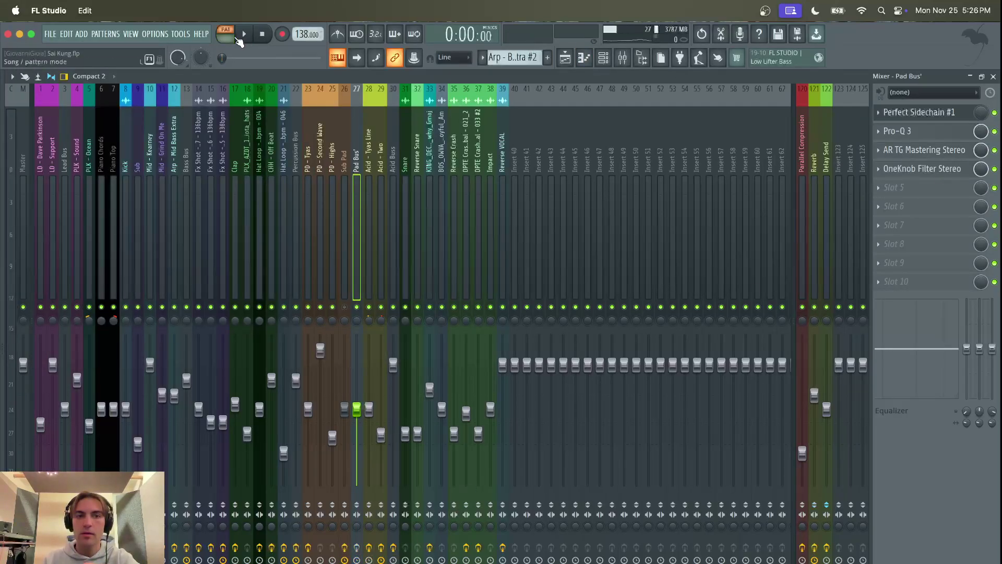
click(565, 57)
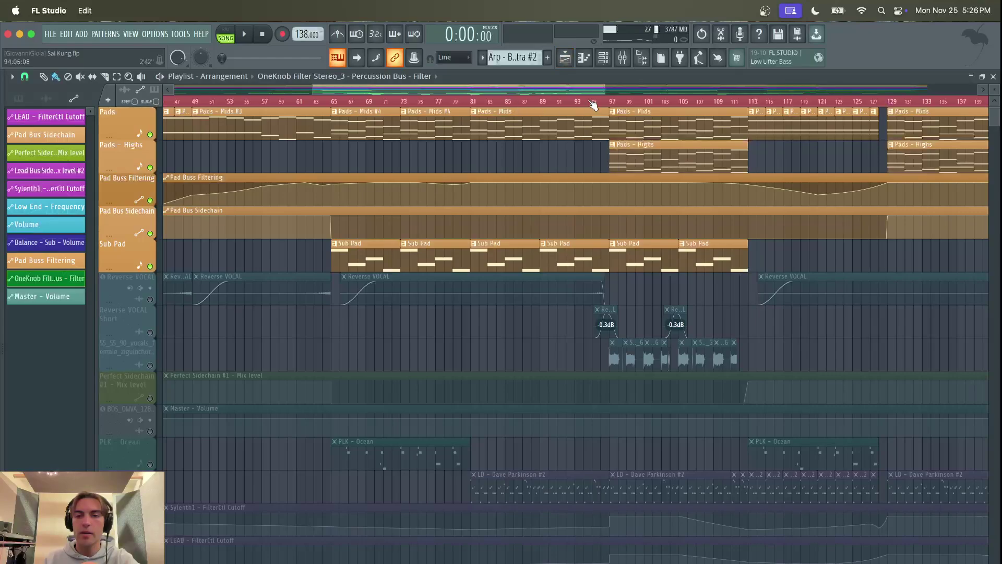
key(space)
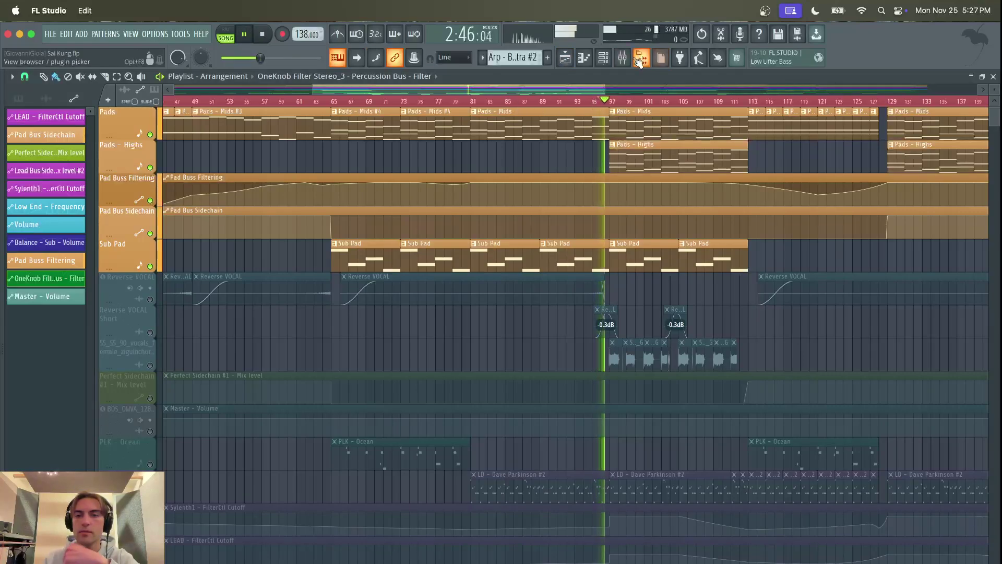
click(630, 60)
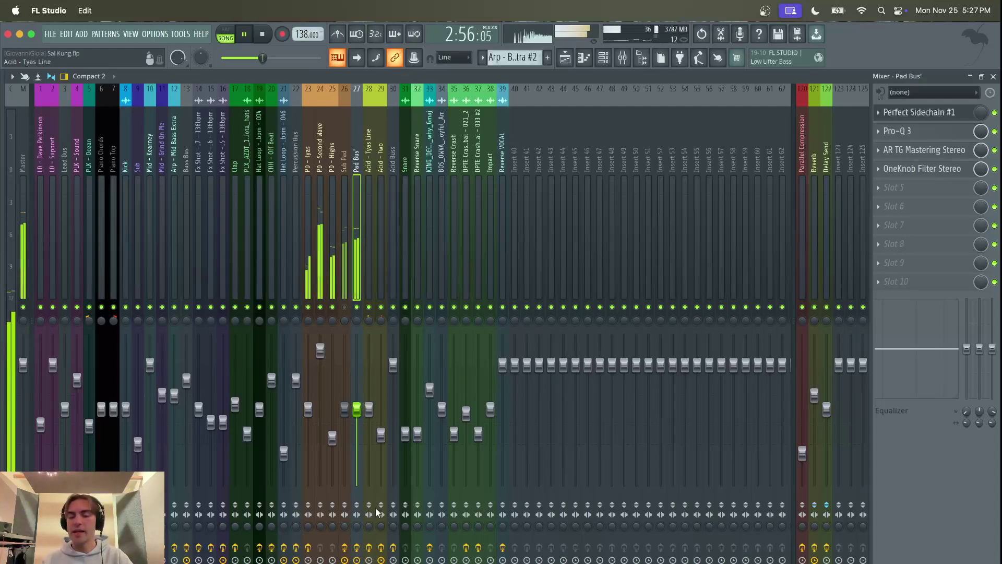
- Pause playback and re-examine the AR TG Mastering Stereo and Pro-Q 3 settings on the Pad Bus, closing each plugin window
click(249, 39)
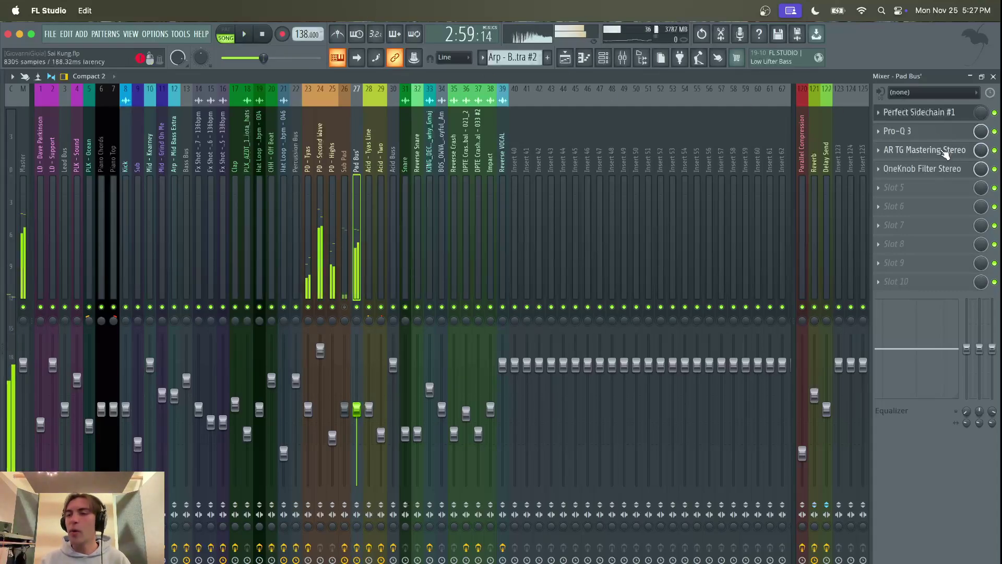
click(934, 150)
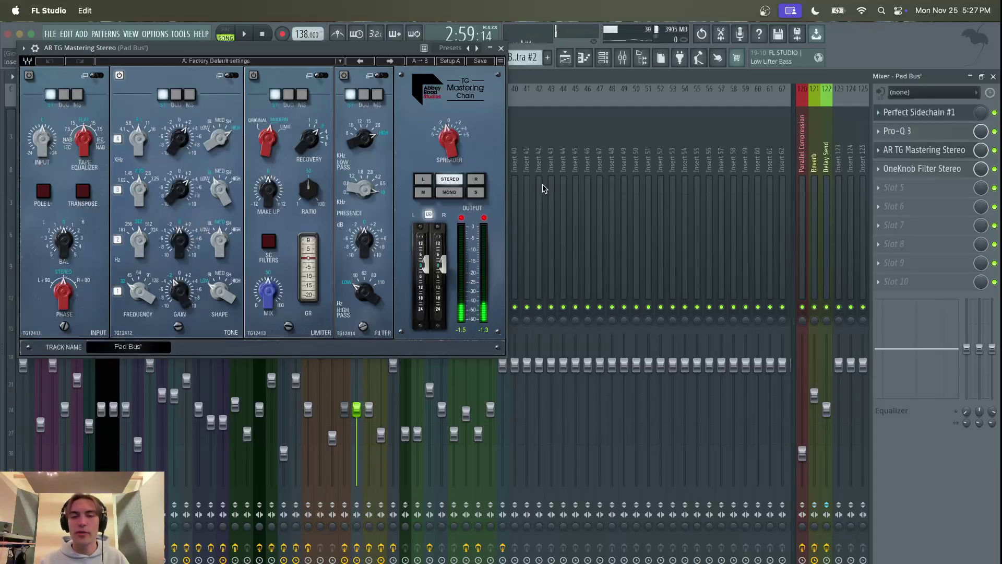
click(501, 48)
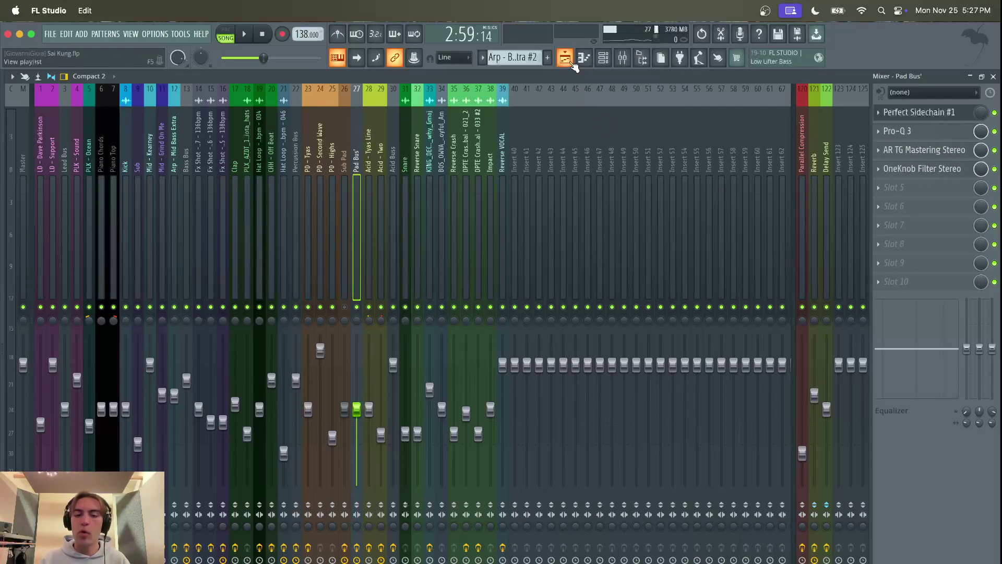
click(924, 150)
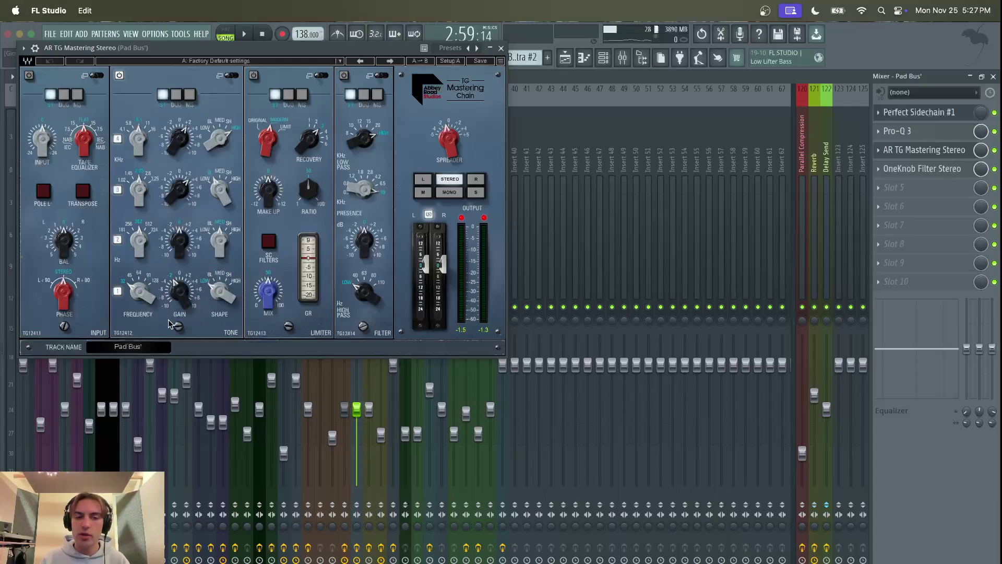
click(923, 134)
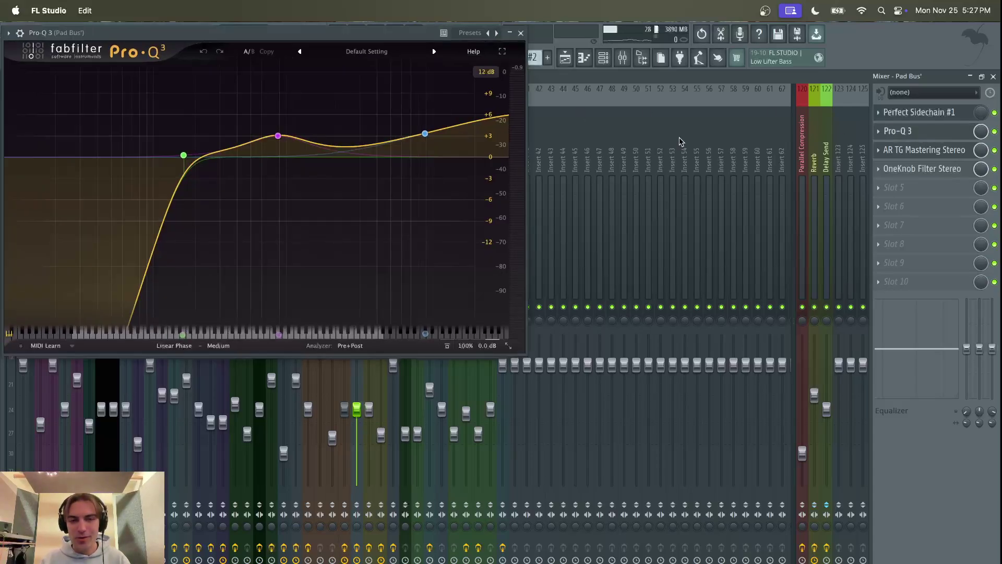
click(521, 33)
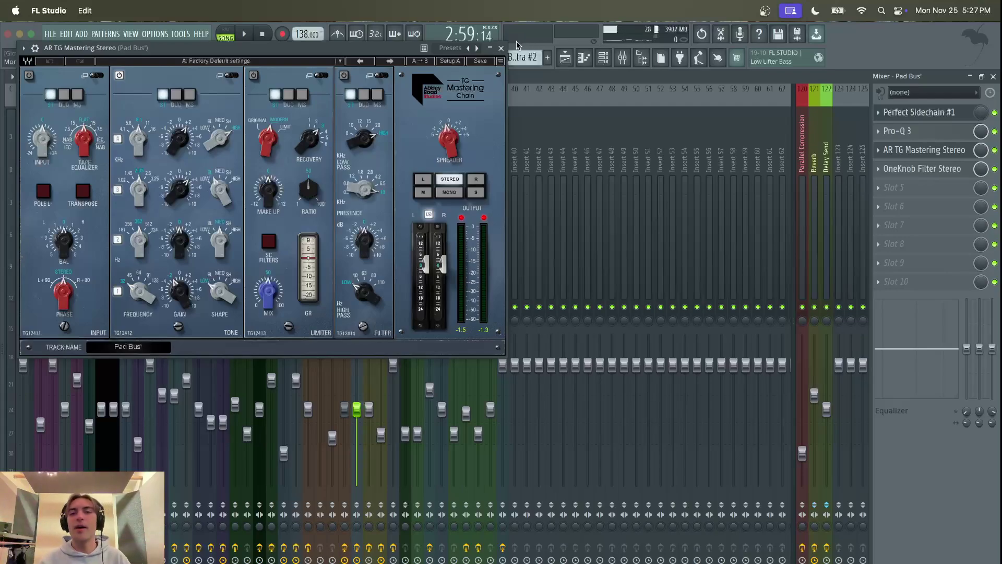
click(501, 48)
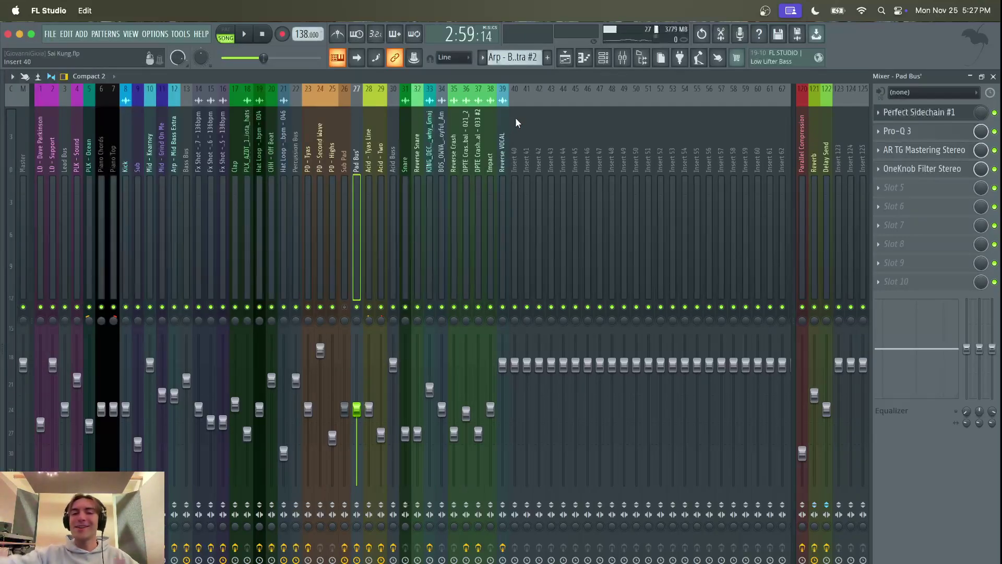
- In the playlist, isolate the Reverse VOCAL, Reverse VOCAL Short, female vocal, Perfect Sidechain #1 - Mix level and BOS_OWVA tracks
click(565, 58)
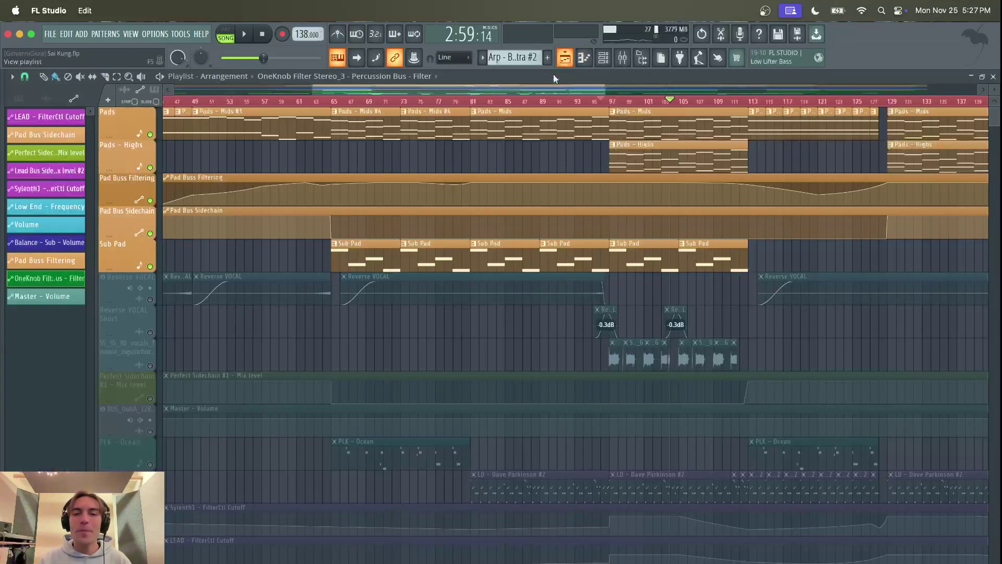
right_click(151, 300)
click(150, 333)
click(151, 366)
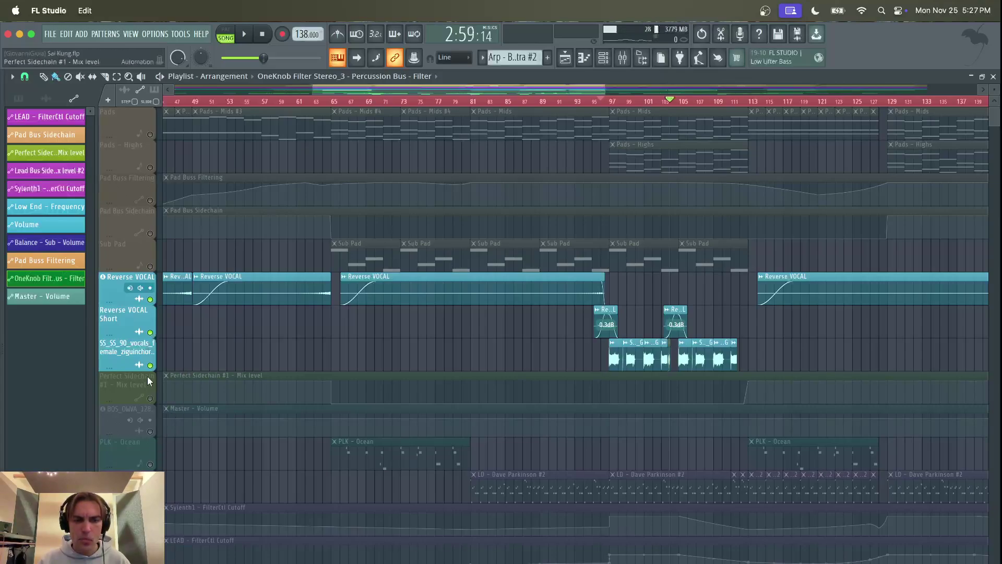
click(149, 398)
click(150, 431)
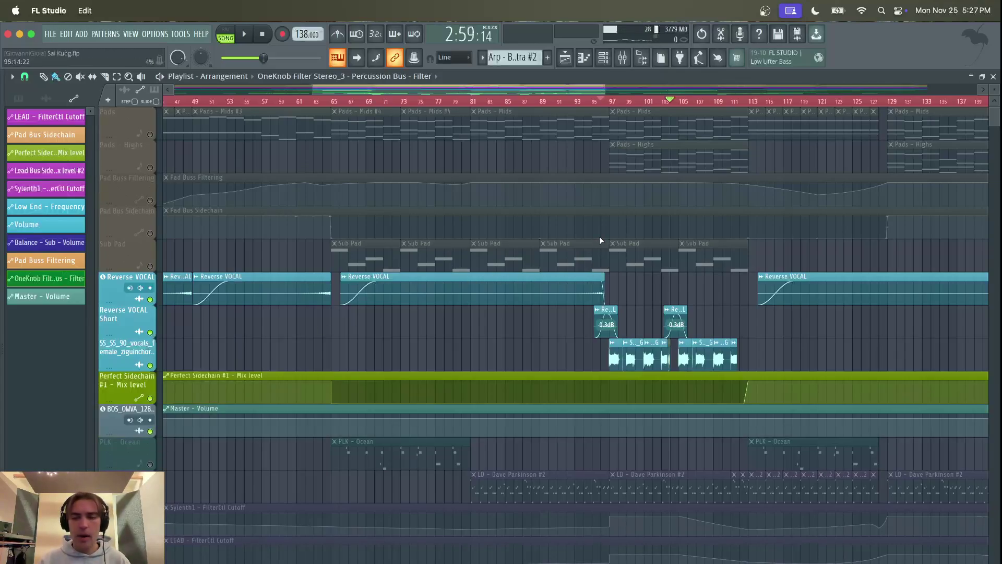
- Inspect the audio clip settings of SS_SS_90_vocals_female_ziguinchor_G and set the playback position to around bar 95
scroll(601, 240, up, 5)
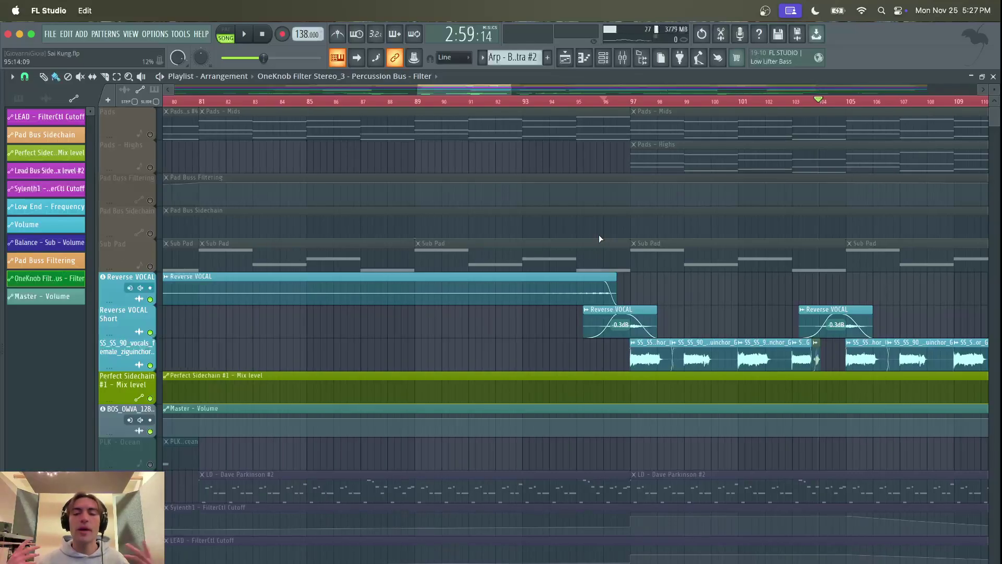
drag(471, 93, 487, 92)
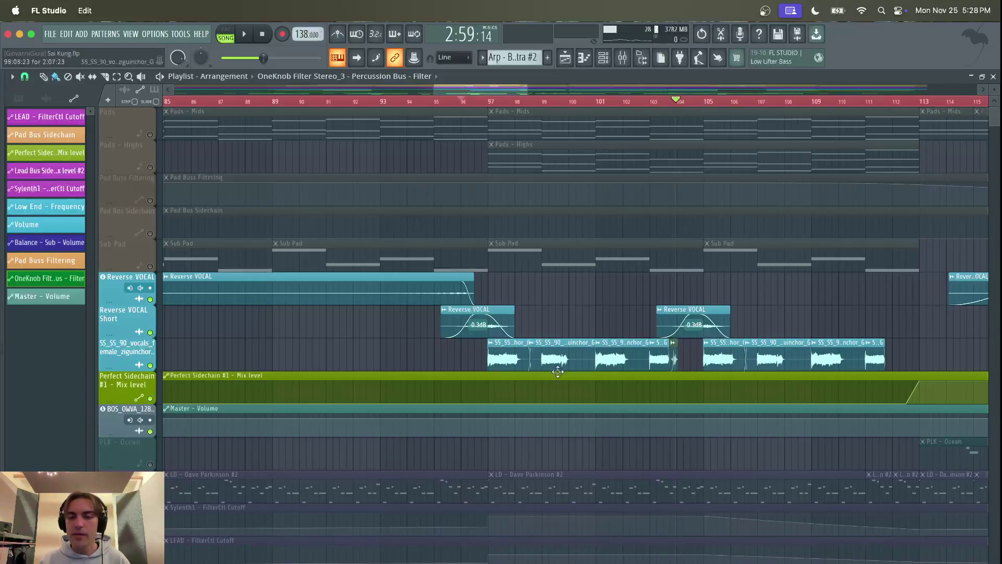
double_click(567, 344)
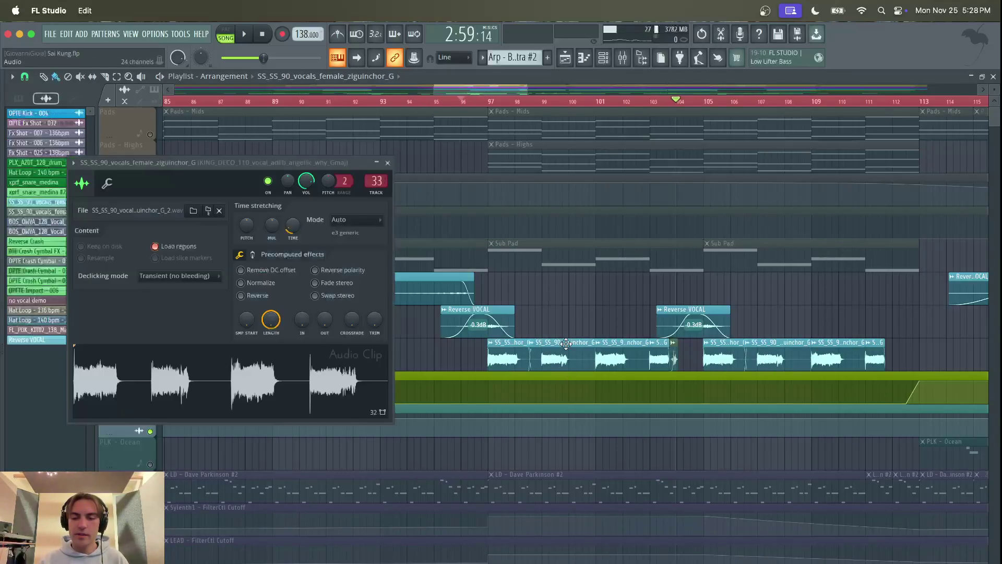
click(387, 163)
click(442, 102)
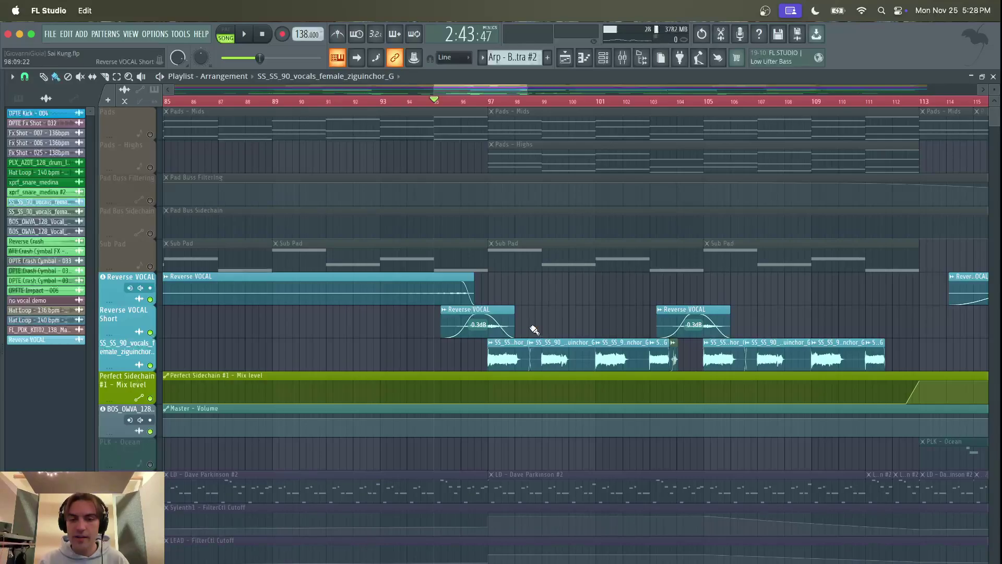
scroll(535, 329, up, 2)
double_click(573, 340)
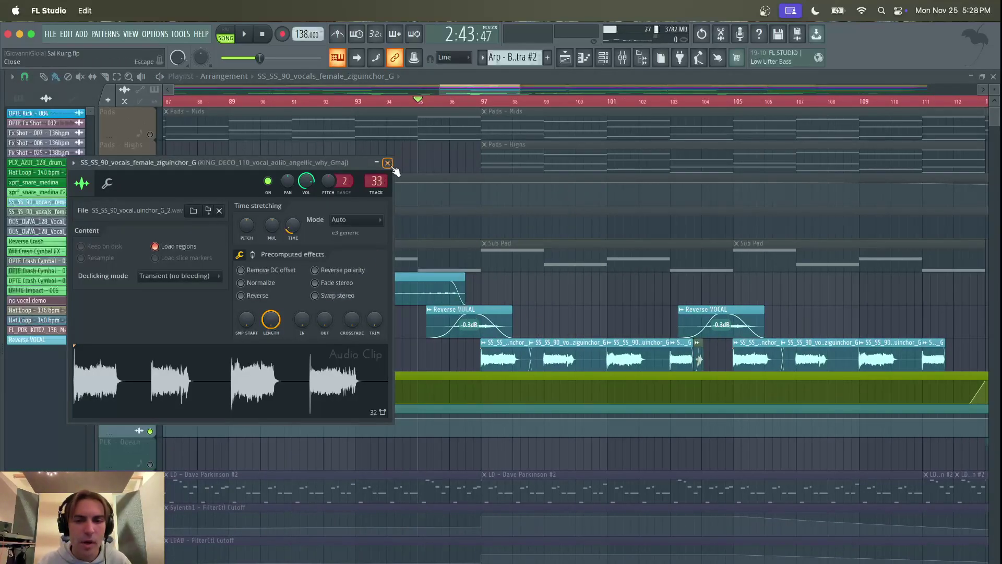
click(388, 163)
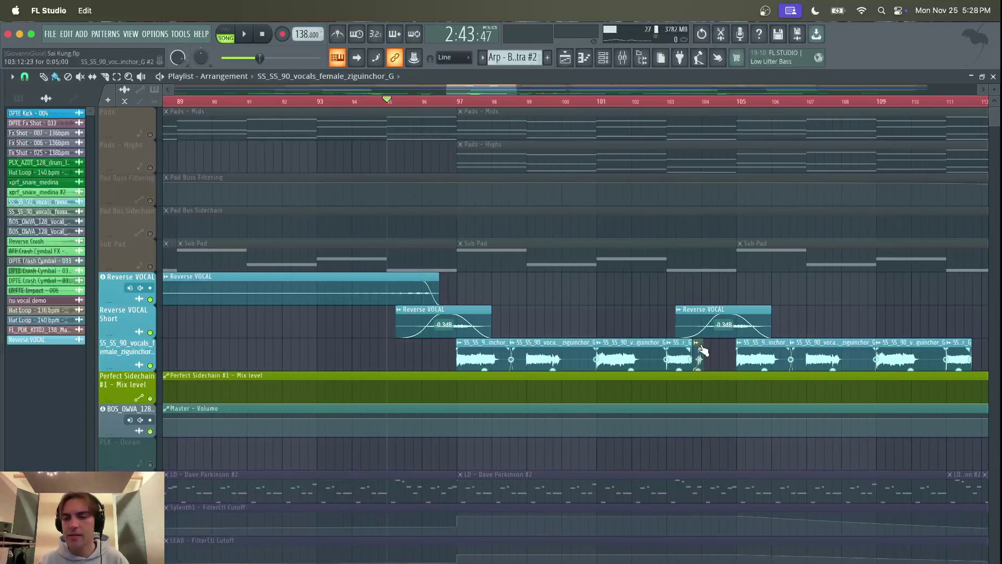
- Inspect the clip settings of SS_SS_90_vocals_female_ziguinchor_G #2 near bar 103, and play the isolated vocals from around bar 95
scroll(703, 348, up, 5)
double_click(718, 343)
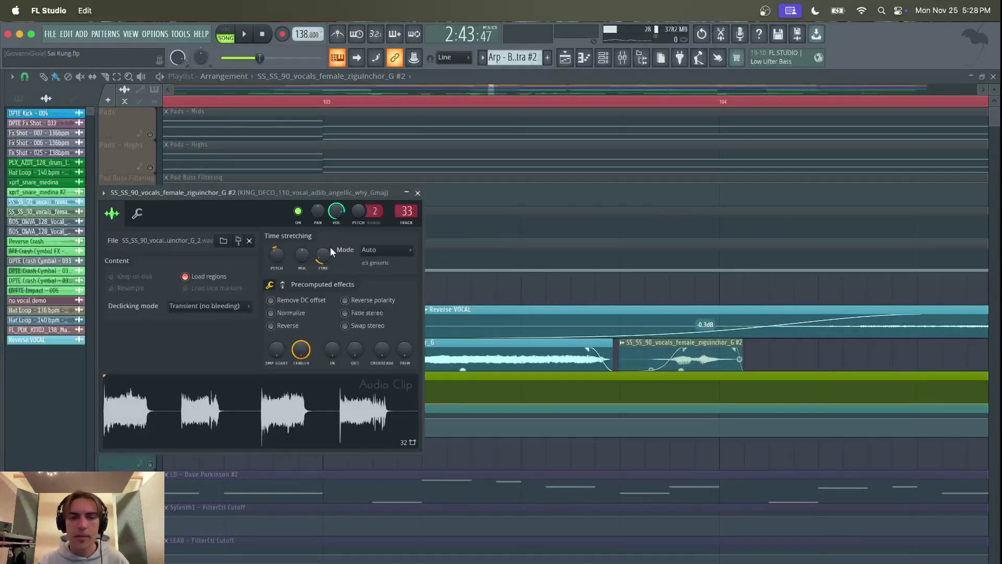
click(418, 193)
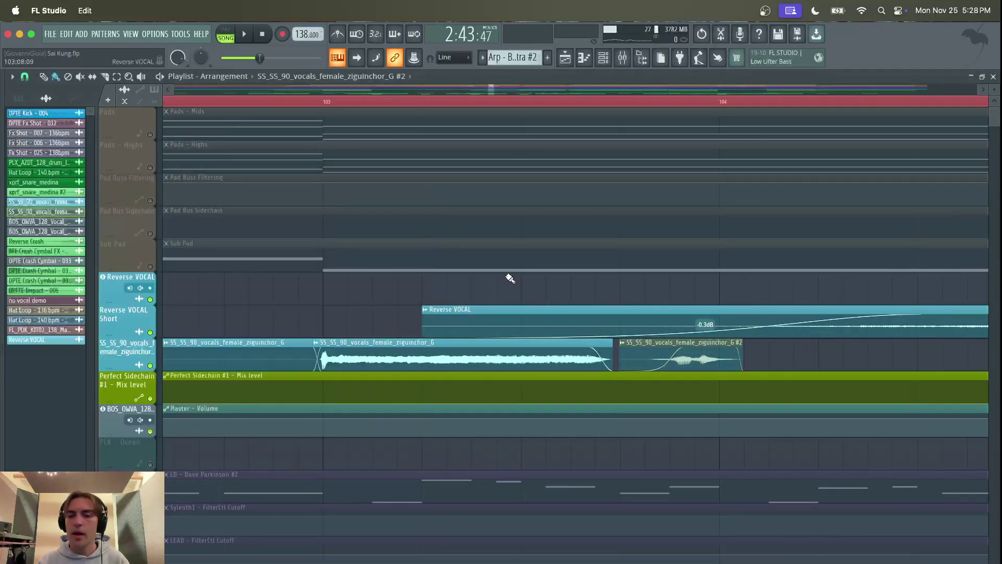
scroll(479, 282, down, 6)
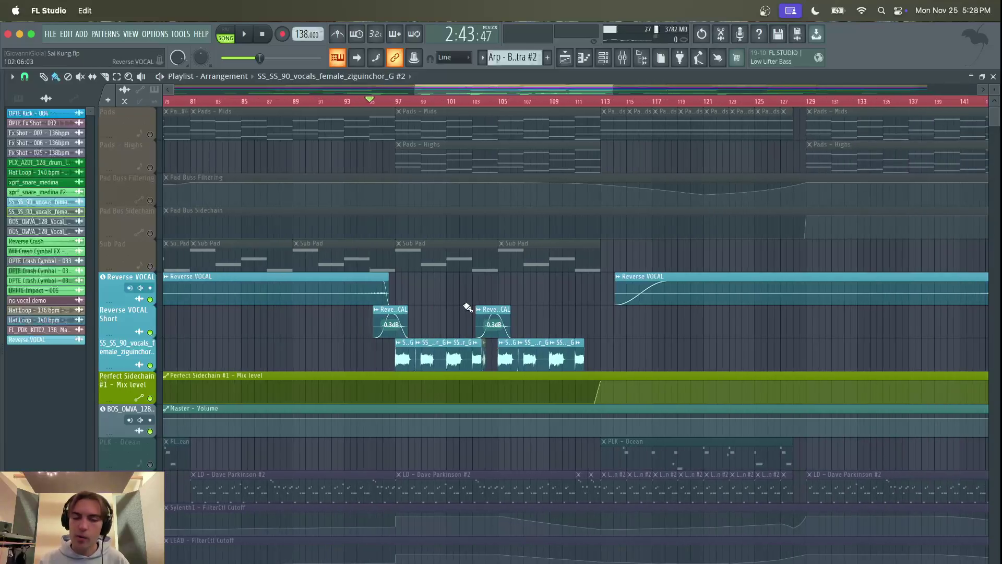
click(250, 37)
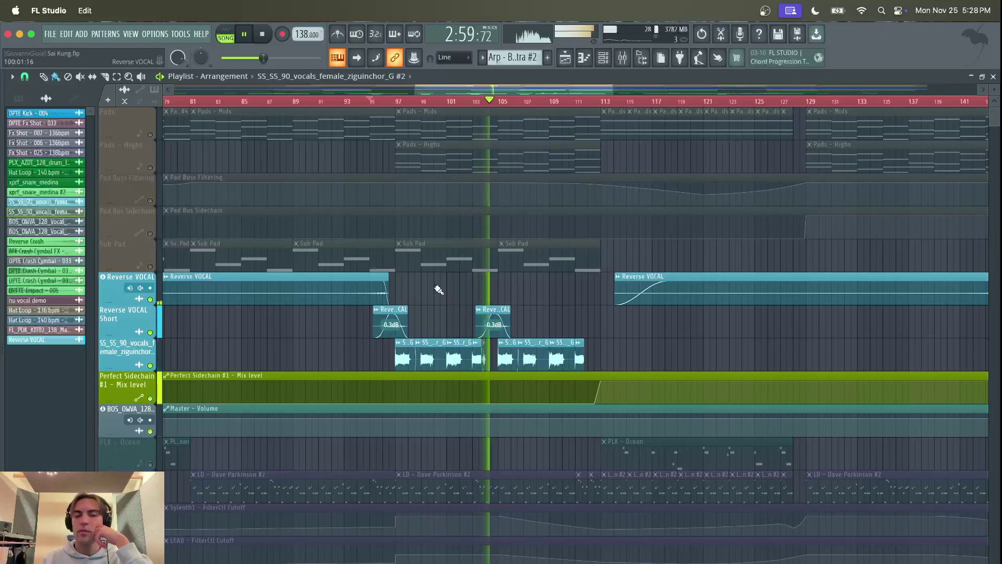
click(244, 35)
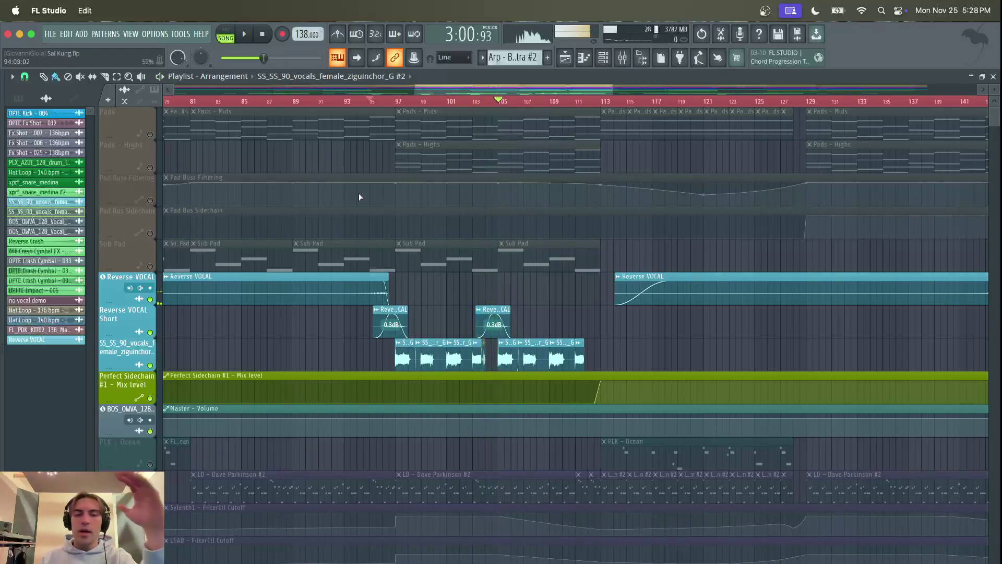
- Restore all playlist tracks, mute only the LD - Dave Parkinson track and play the song from around bar 94
right_click(150, 376)
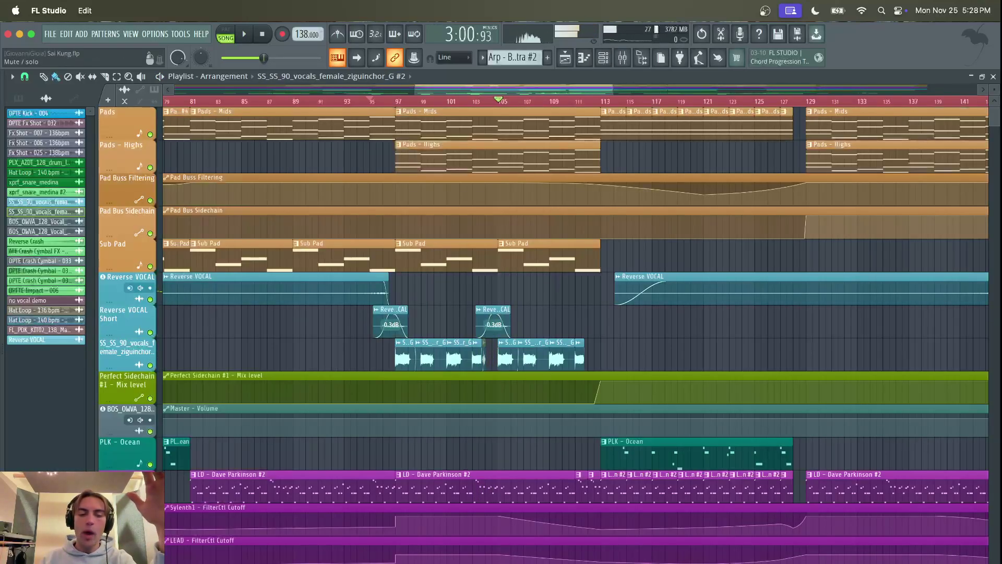
click(149, 497)
click(364, 100)
click(245, 34)
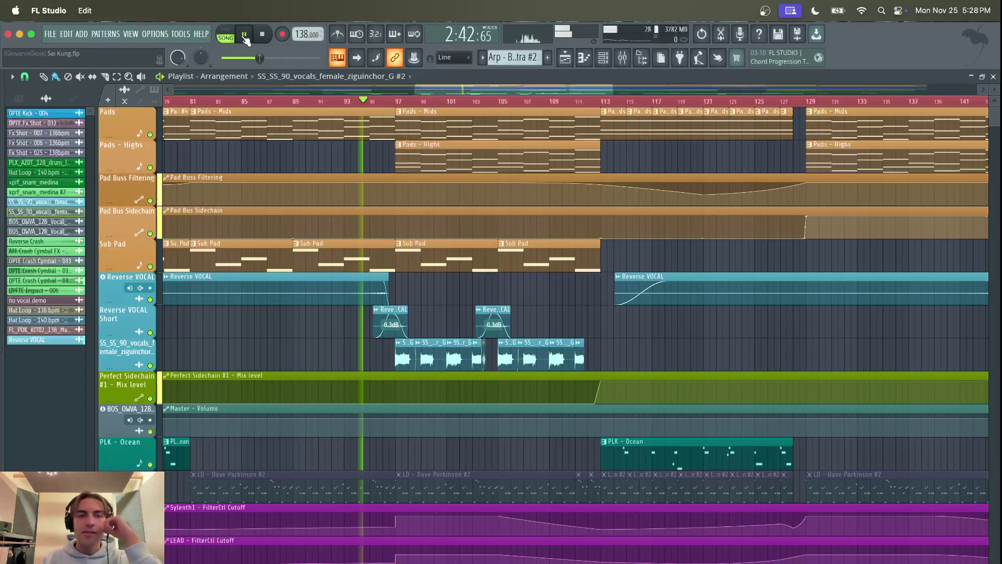
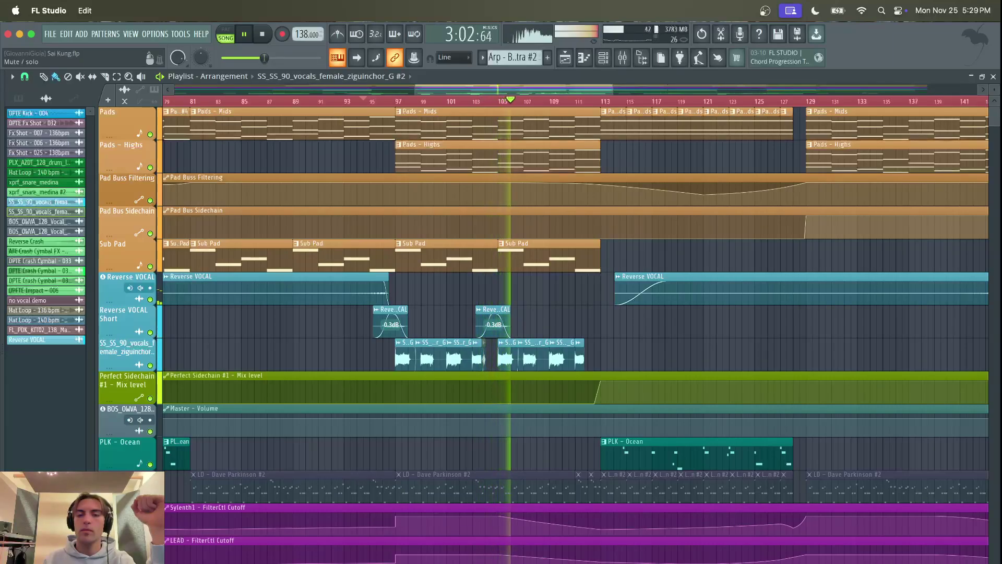
click(150, 497)
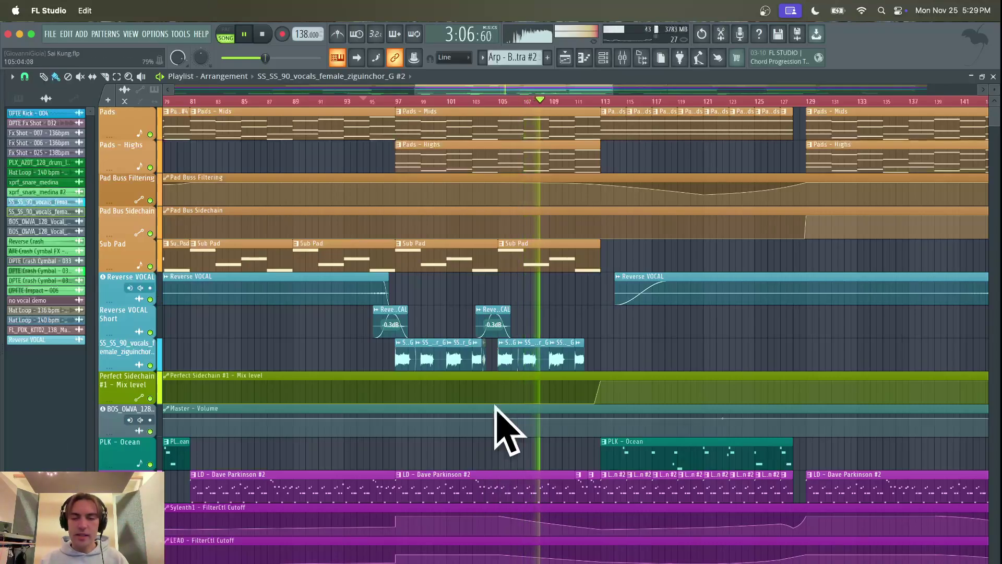
key(space)
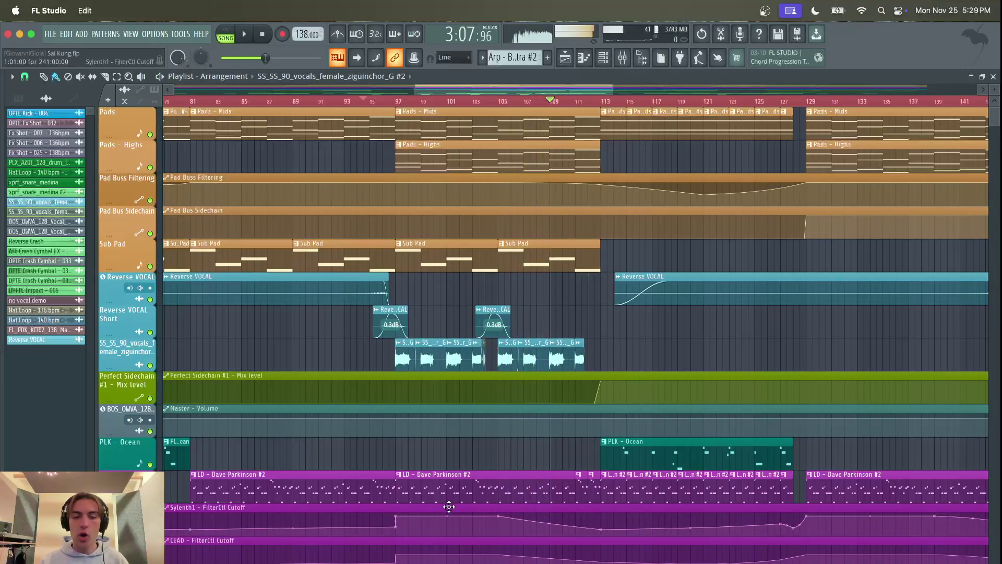
click(623, 58)
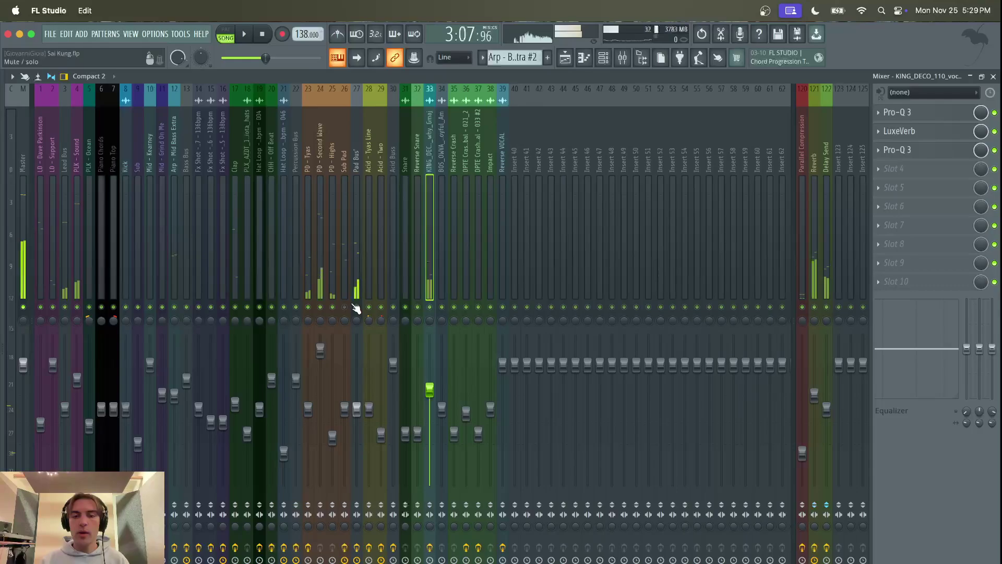
click(565, 58)
- Open the LD - Dave Parkinson clip in the piano roll and examine the full lead melody across its 16 bars
click(436, 496)
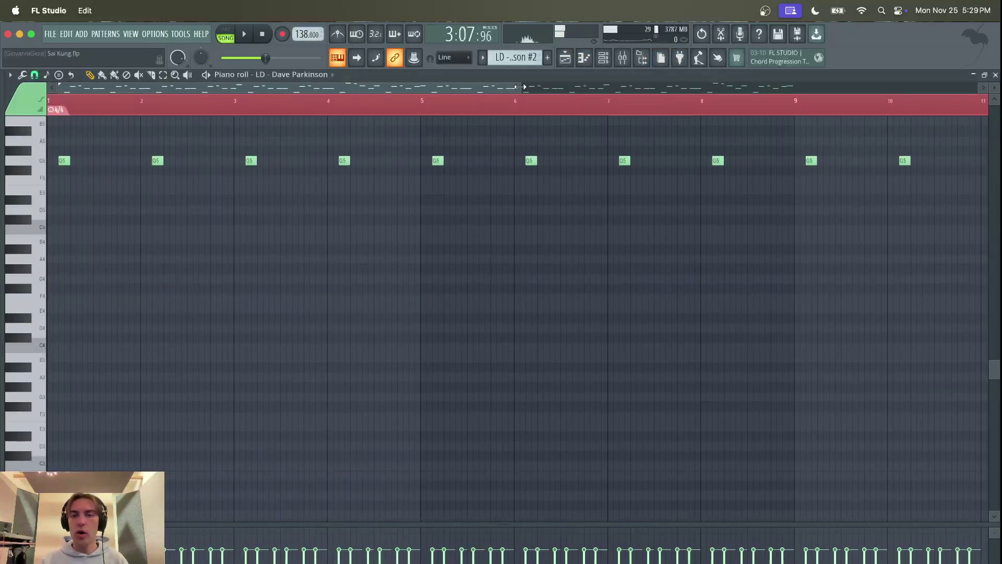
drag(521, 86, 788, 87)
scroll(557, 280, up, 8)
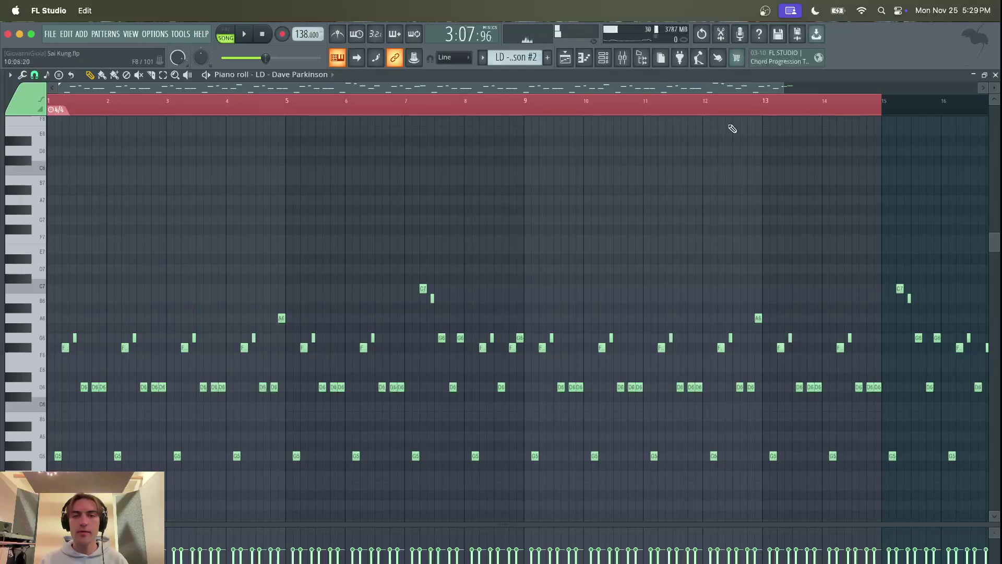
drag(885, 104, 533, 120)
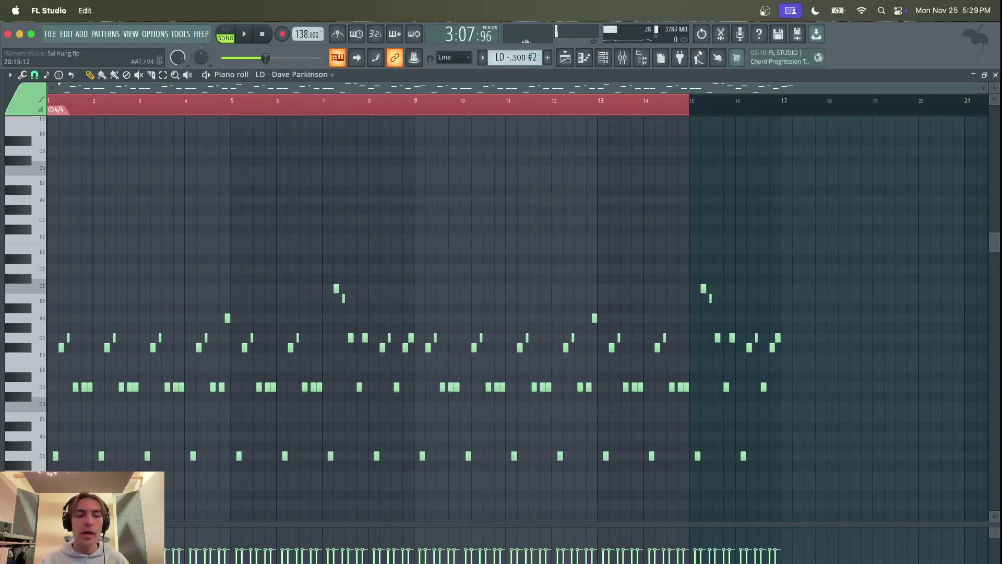
scroll(52, 406, down, 3)
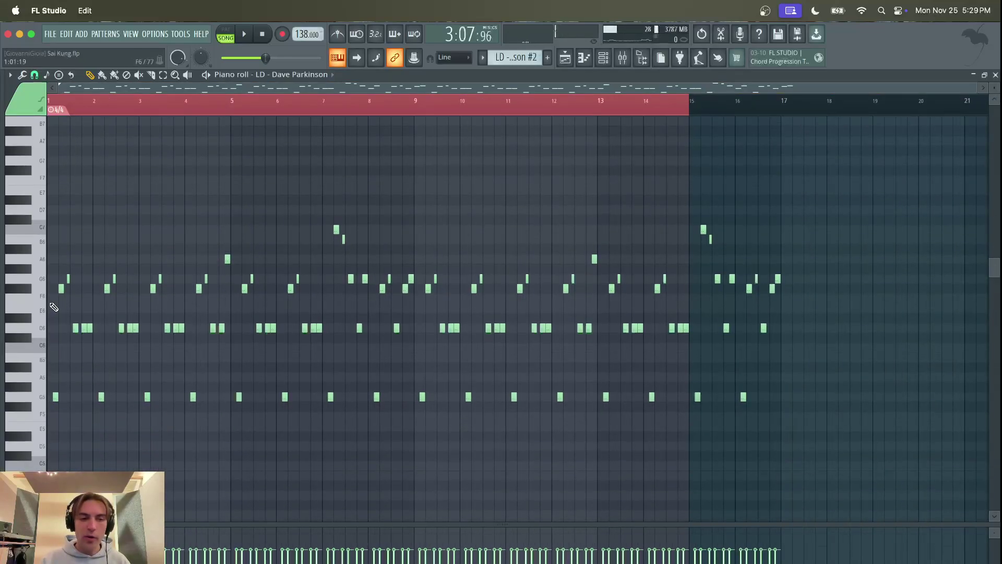
scroll(69, 437, down, 3)
scroll(69, 436, up, 20)
scroll(69, 436, down, 11)
scroll(72, 437, down, 6)
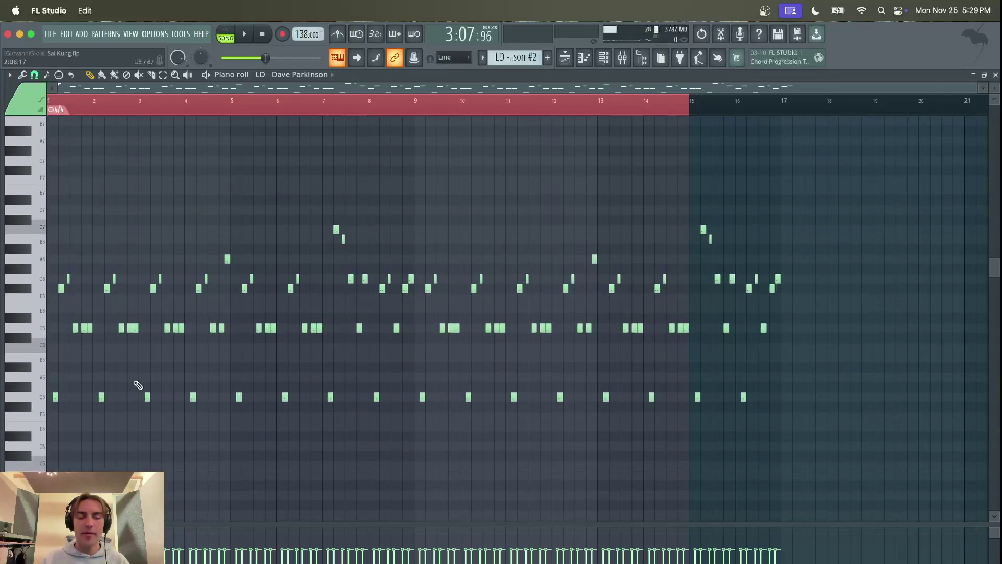
- Select the LD - Dave Parkinson mixer channel to view its effects, and open the lead's Sylenth1 instrument
click(623, 57)
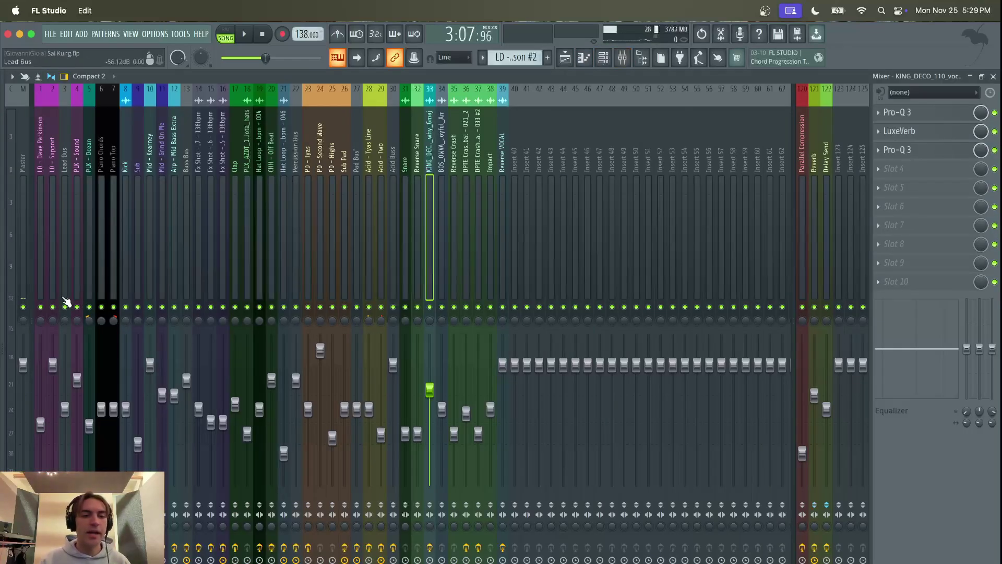
click(40, 252)
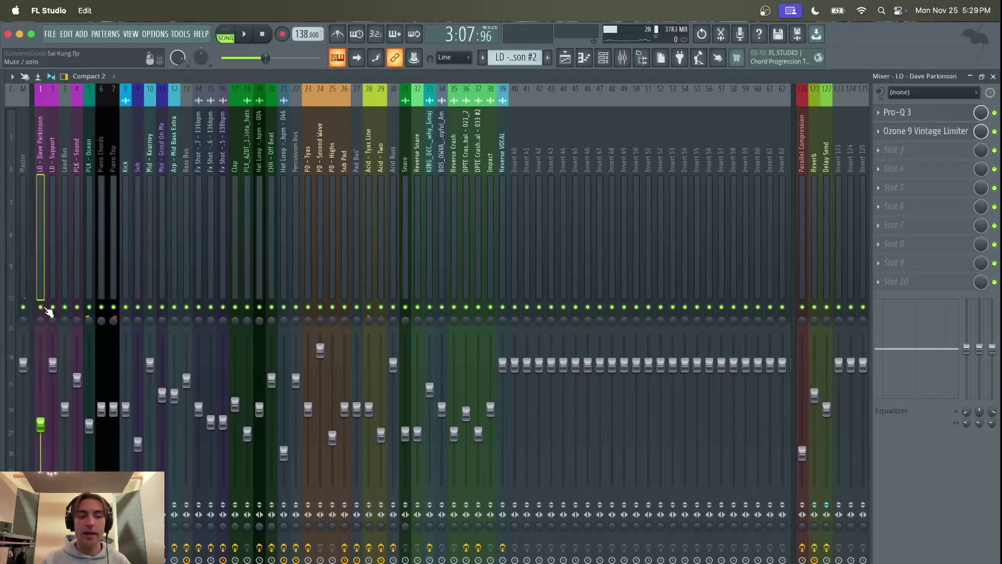
click(607, 60)
click(328, 272)
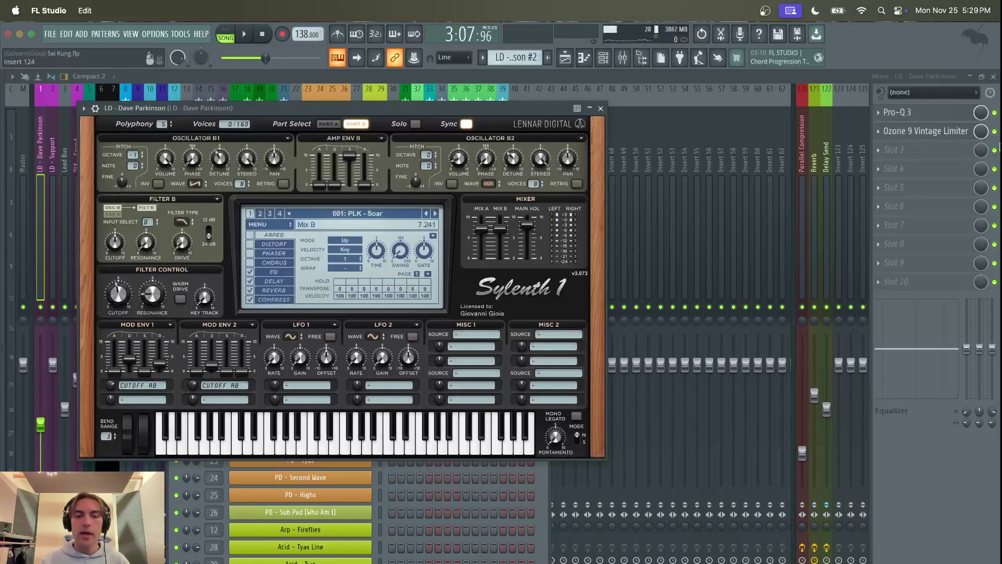
- Play the song with LD - Dave Parkinson soloed, review its Pro-Q 3 and Ozone 9 Vintage Limiter, and close the plugin windows
click(243, 34)
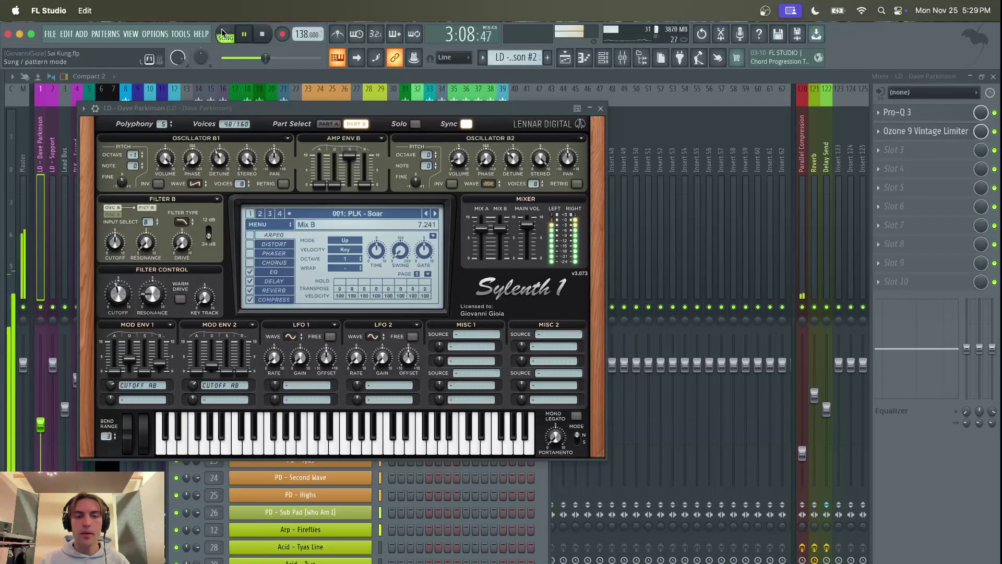
click(42, 308)
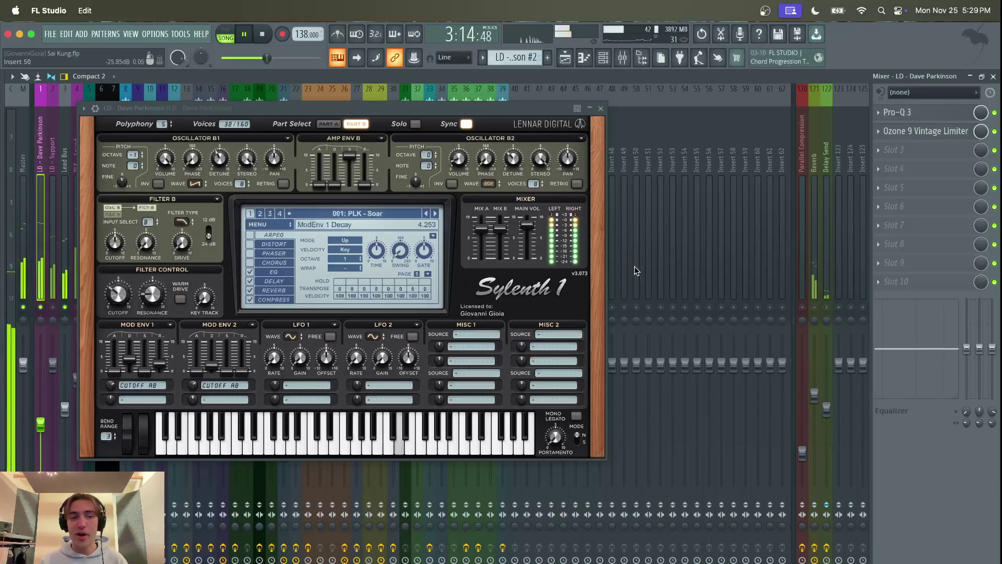
click(898, 112)
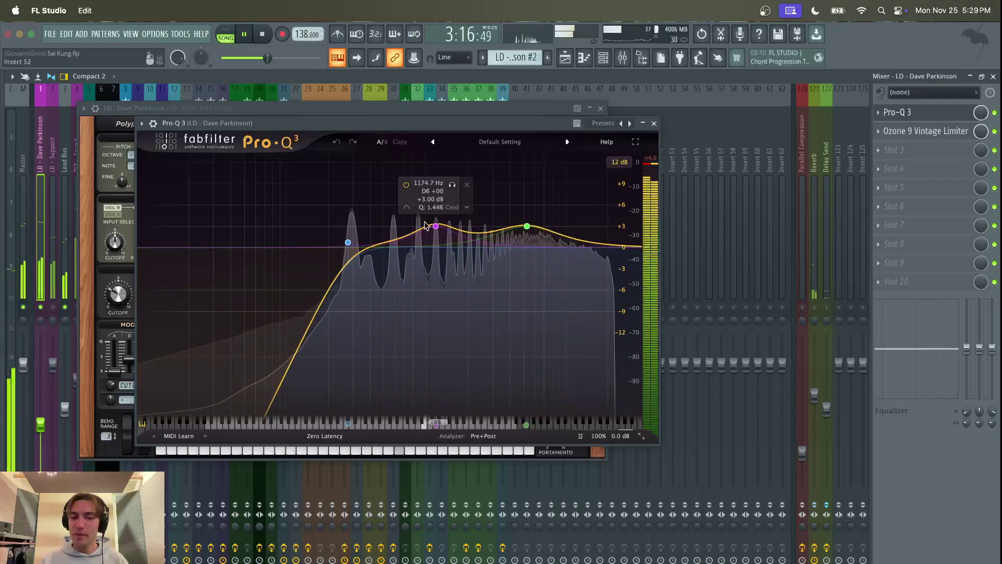
click(918, 131)
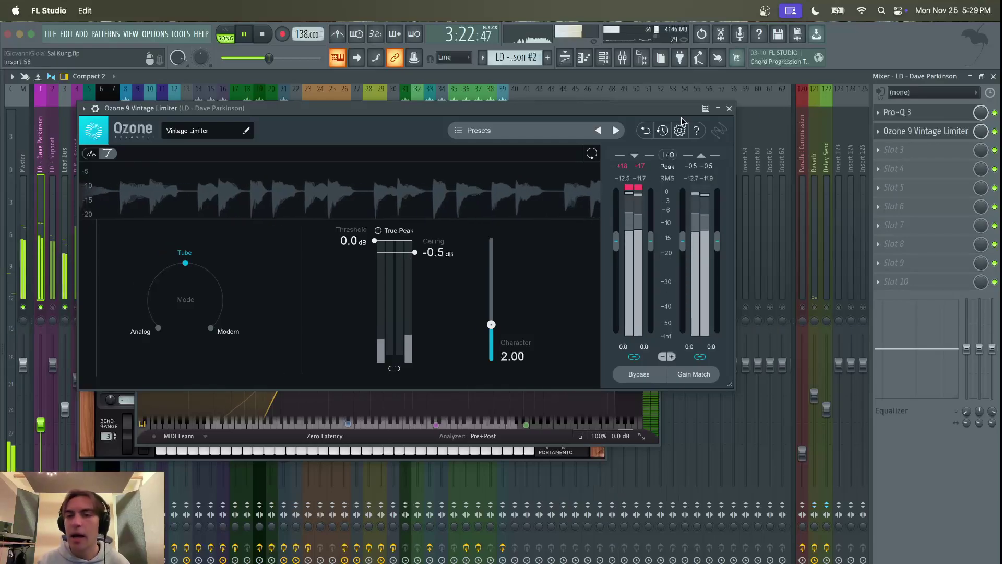
click(729, 108)
click(655, 124)
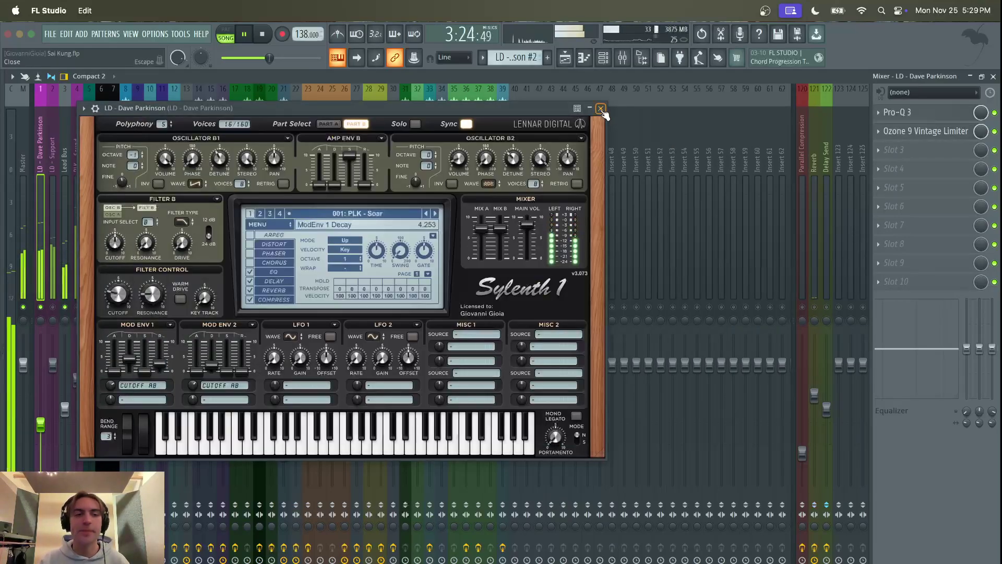
click(601, 108)
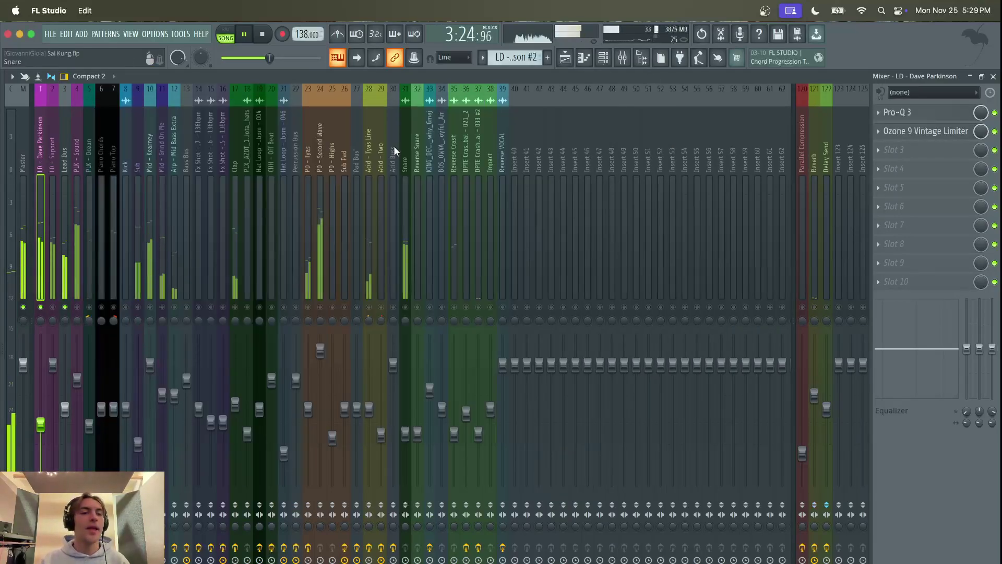
- Solo the LD - Support mixer channel during playback and inspect the curve in its Pro-Q 3
click(53, 307)
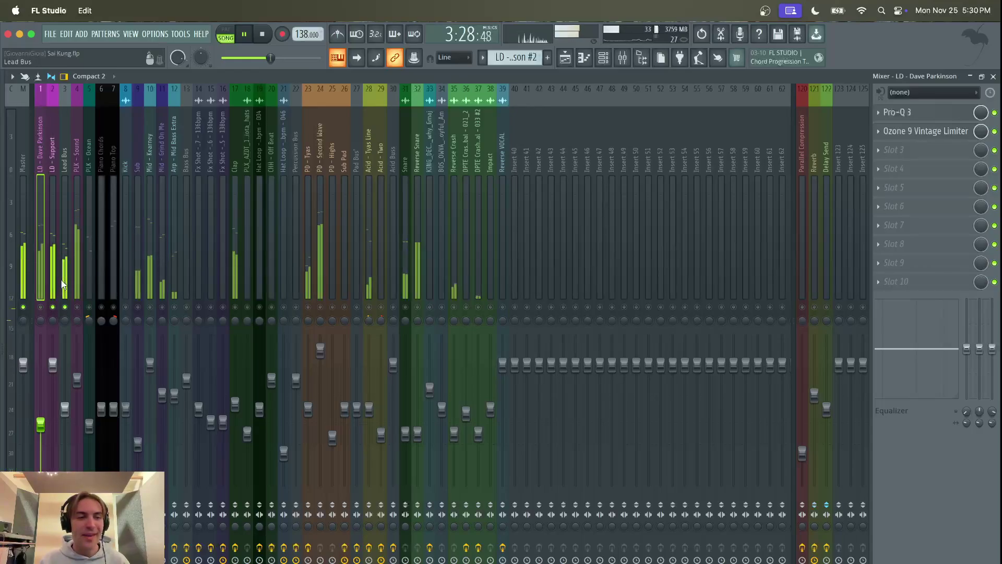
click(55, 162)
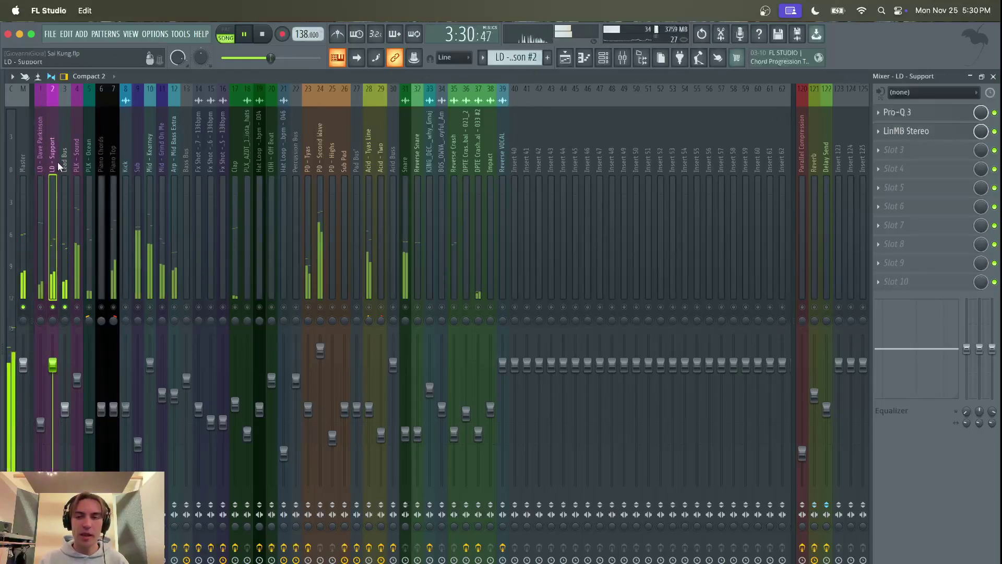
click(897, 113)
mouse_move(426, 180)
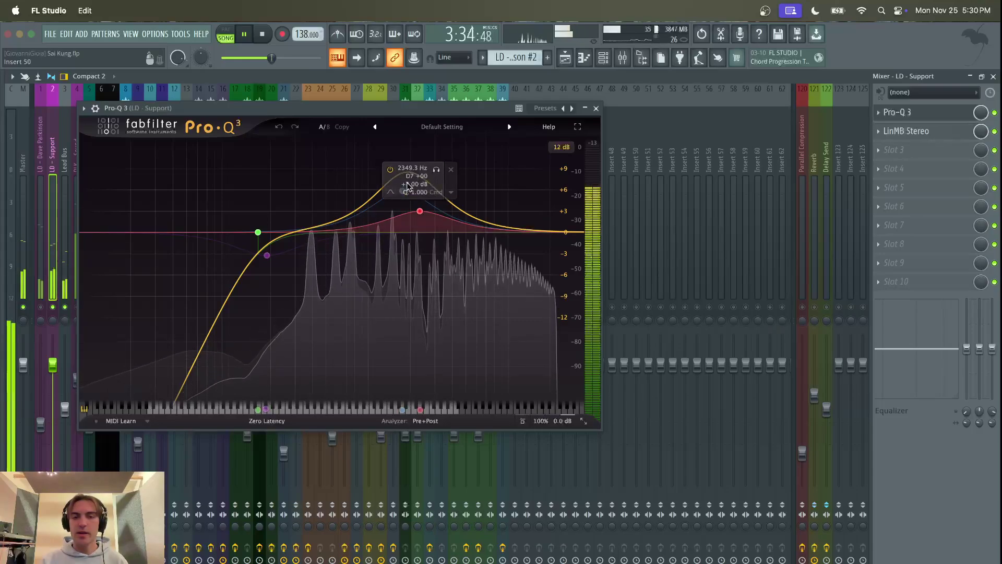
- Compare LD - Support with its LinMB Stereo bypassed and enabled, and close the channel's plugin windows
click(931, 133)
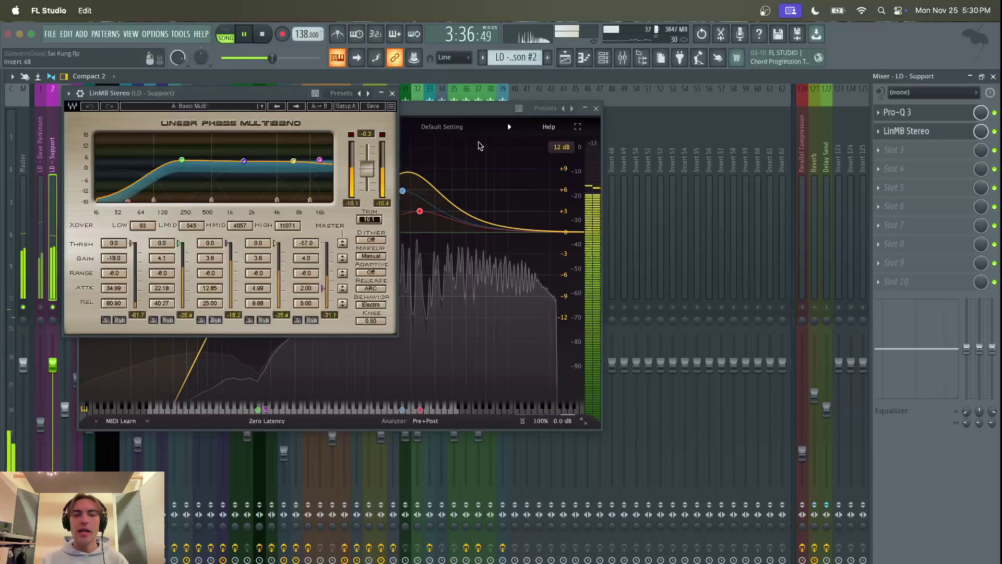
click(995, 131)
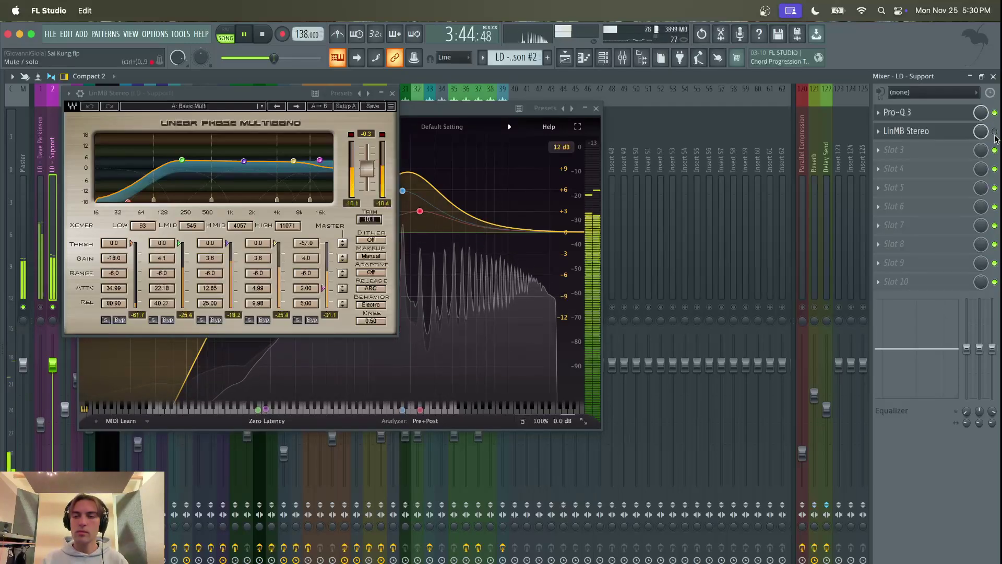
click(994, 131)
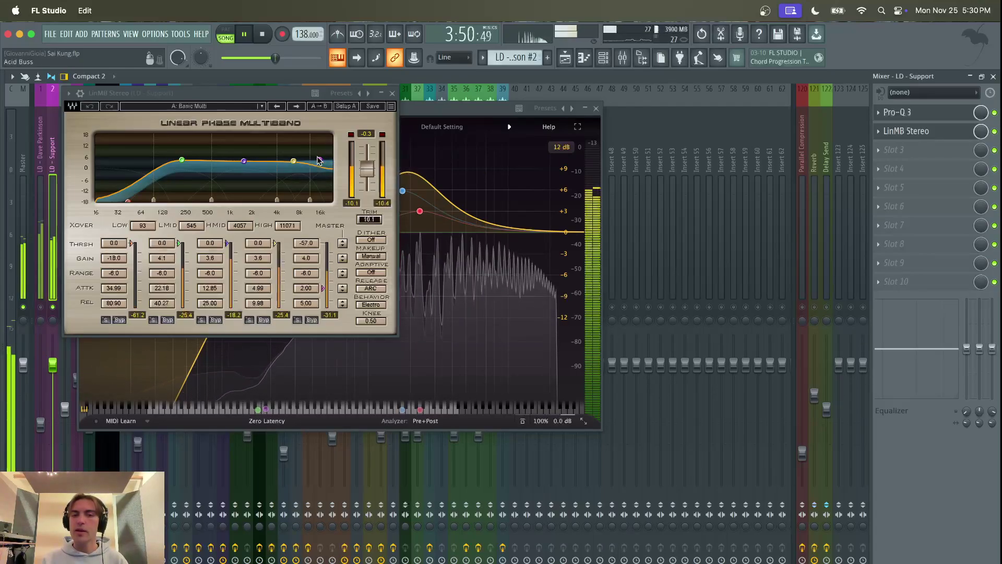
click(392, 93)
click(596, 108)
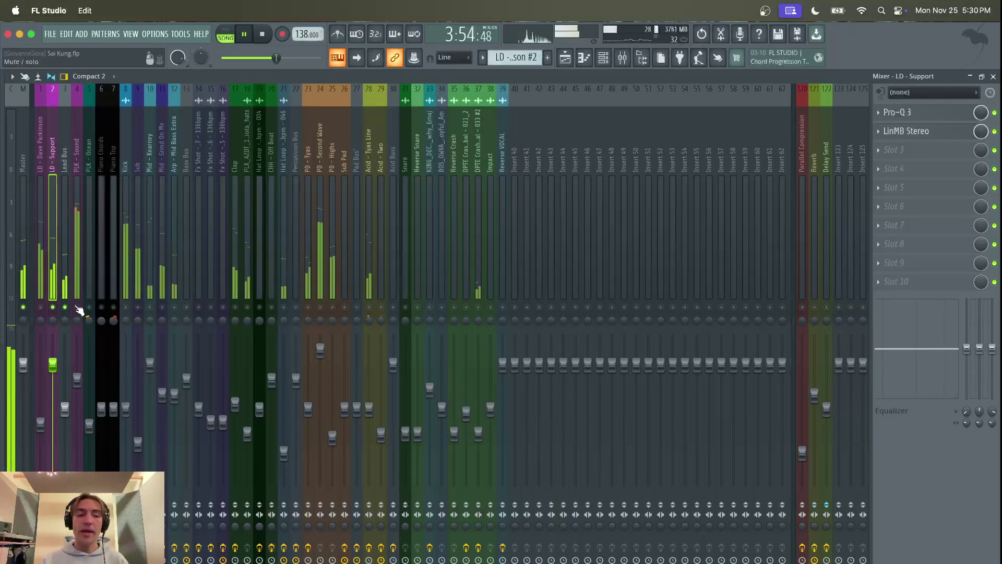
- Bring in PLK - Sound in place of LD - Support, pause playback, and review the pluck's Pro-Q 3 low cut and LinMB Stereo settings
click(79, 265)
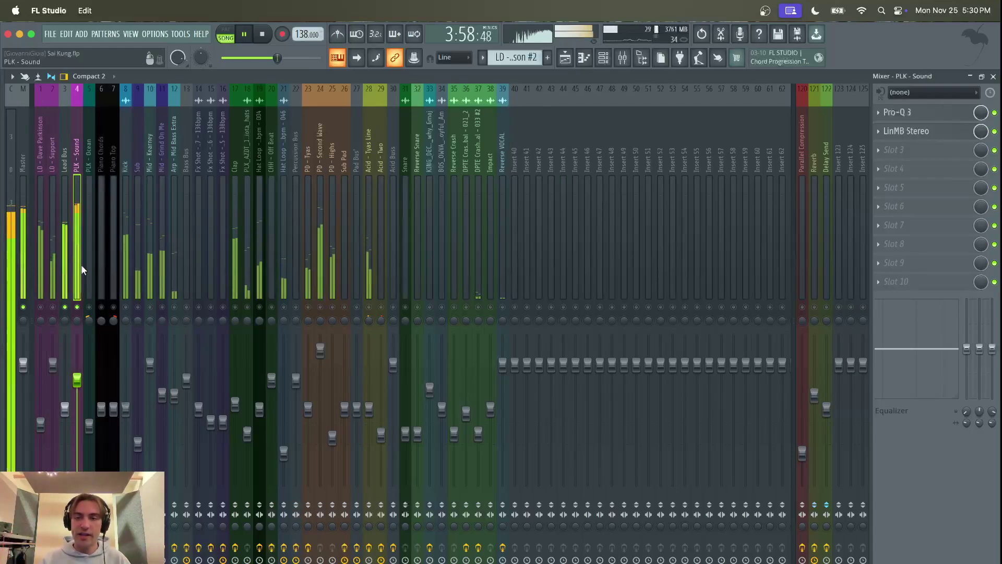
click(936, 114)
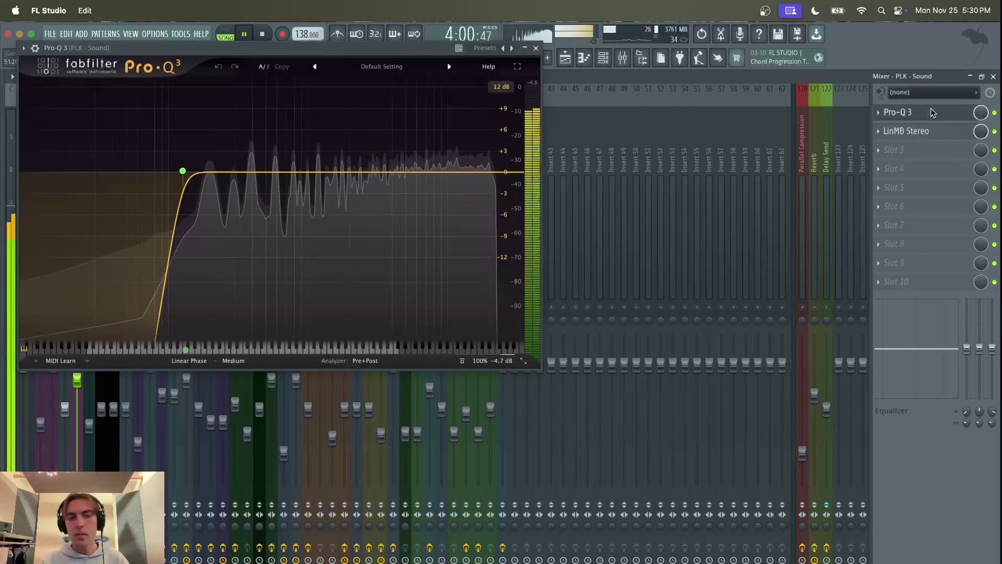
click(242, 34)
mouse_move(183, 172)
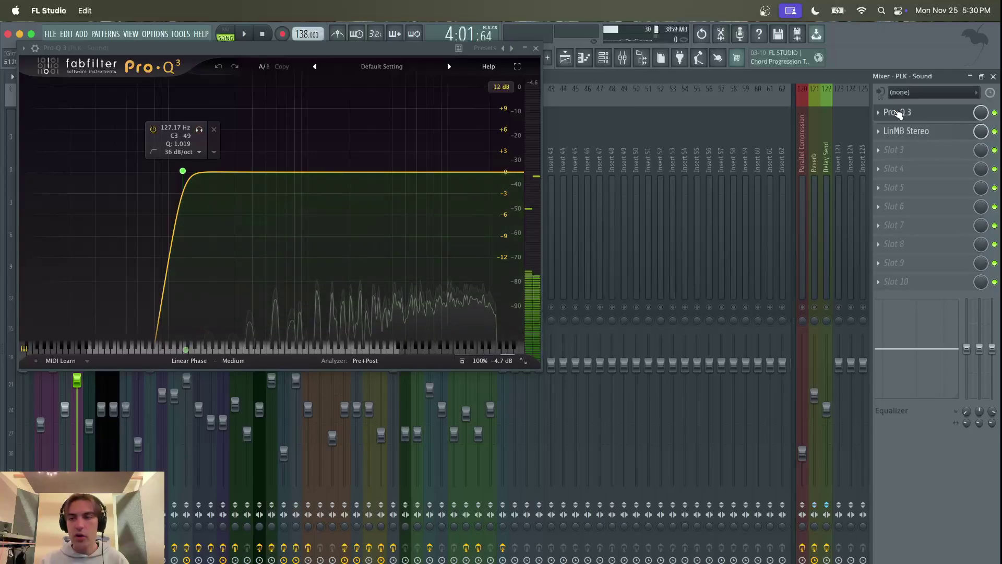
click(904, 131)
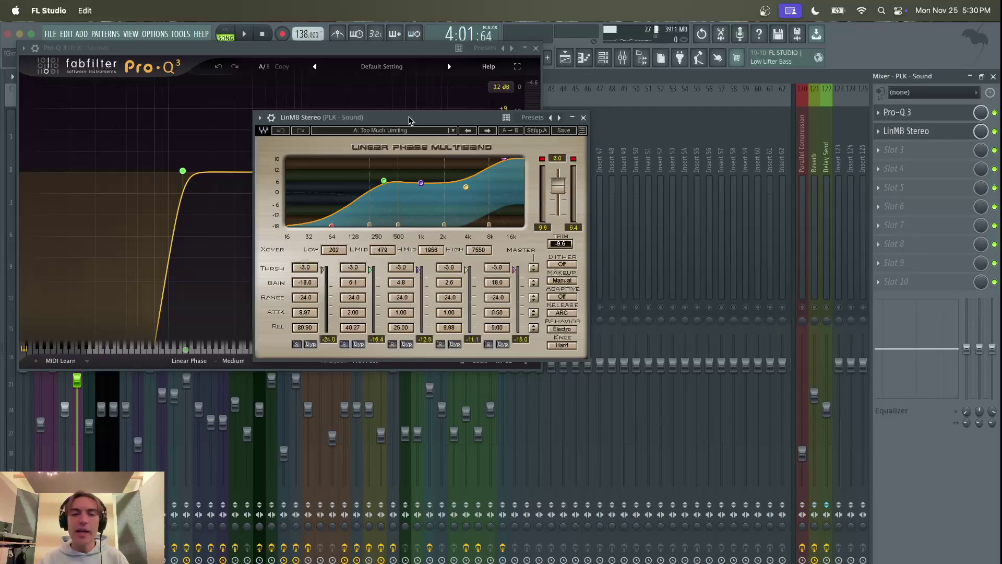
drag(409, 121, 502, 140)
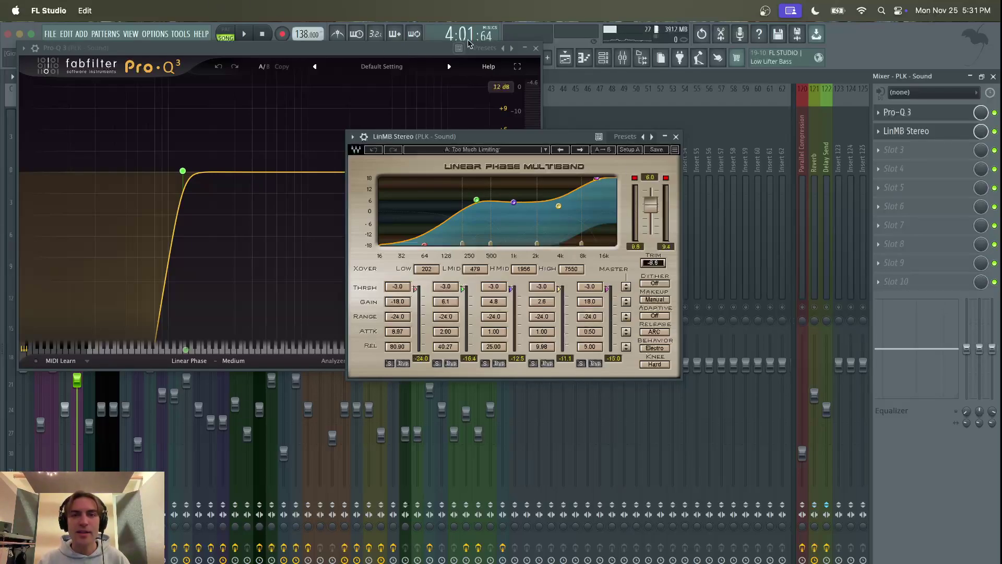
click(534, 47)
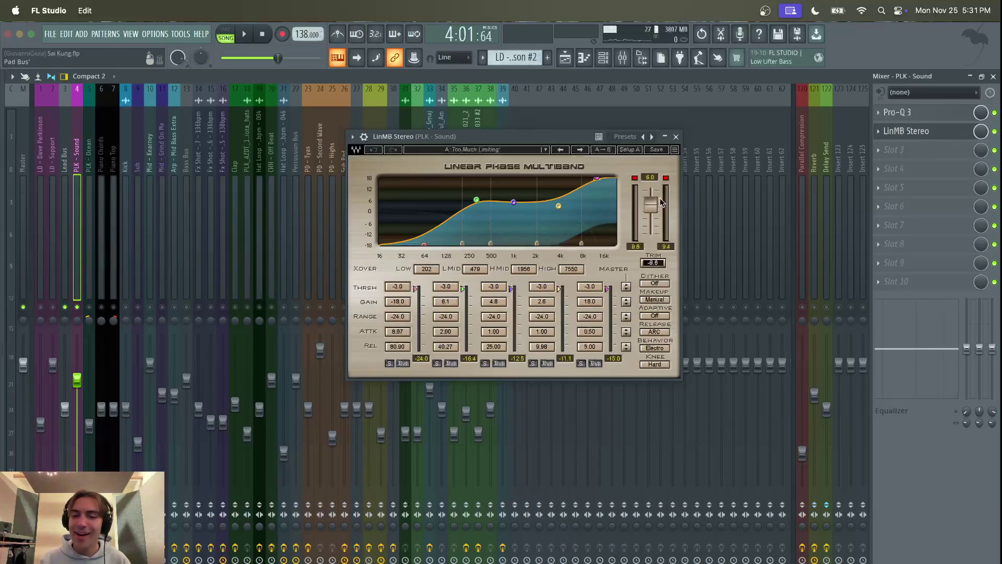
- Play PLK - Sound with its LinMB Stereo bypassed and re-enabled to compare the sound, and pause playback
click(246, 34)
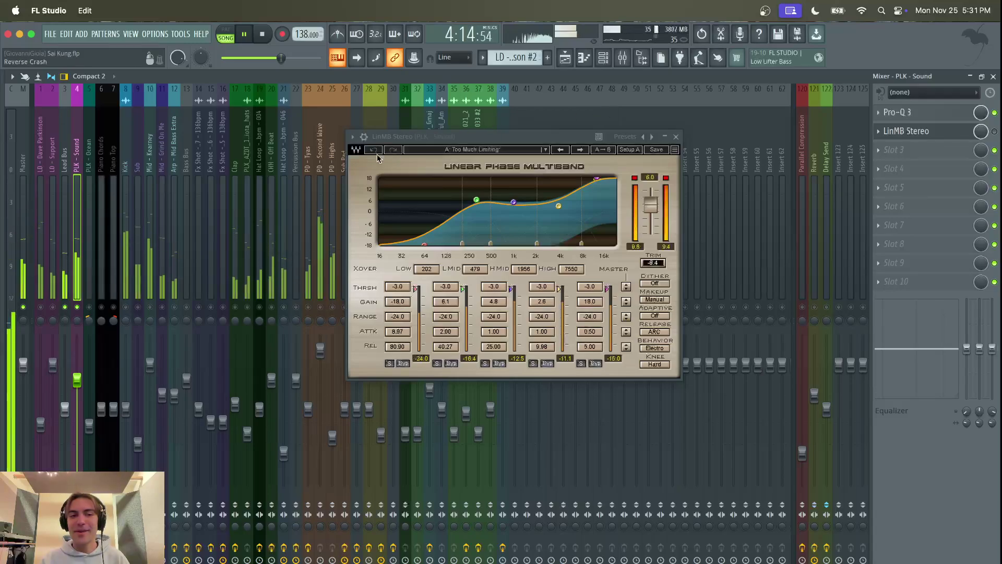
click(995, 131)
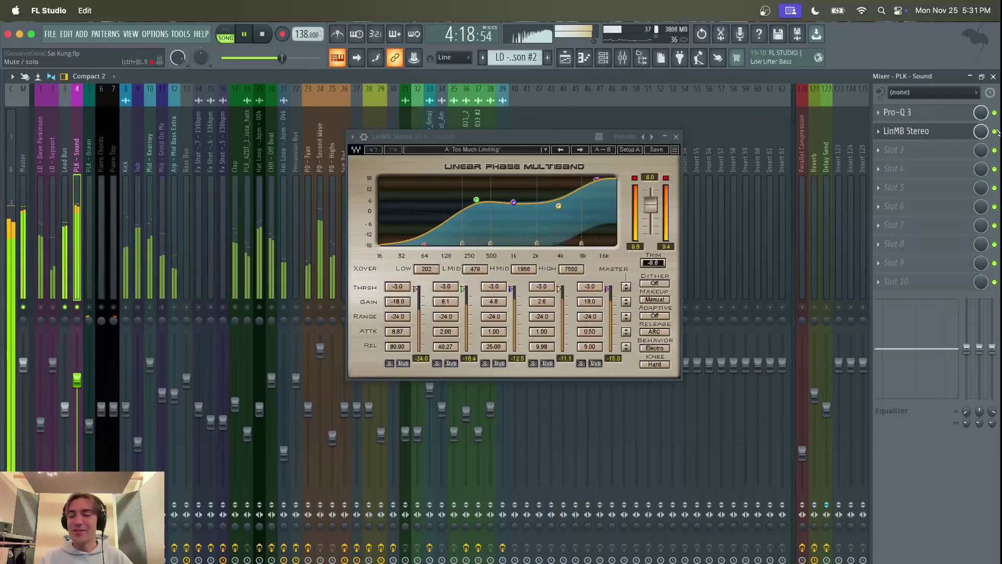
key(space)
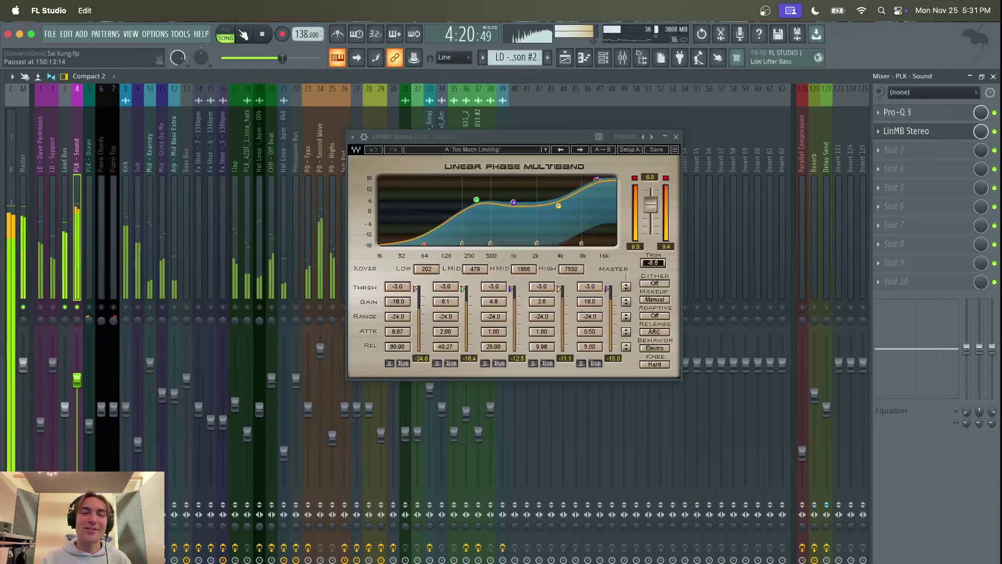
- Unmute the LD - Support and LD - Dave Parkinson channels, and open Perfect Sidechain #1 on the Lead Bus in place of the pluck's LinMB Stereo
click(52, 307)
click(40, 307)
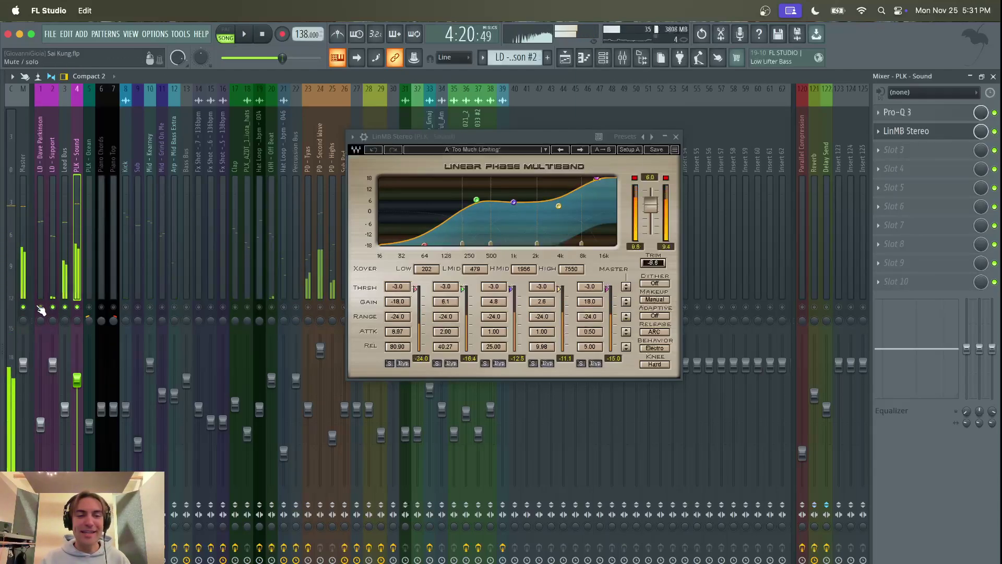
click(64, 171)
click(932, 116)
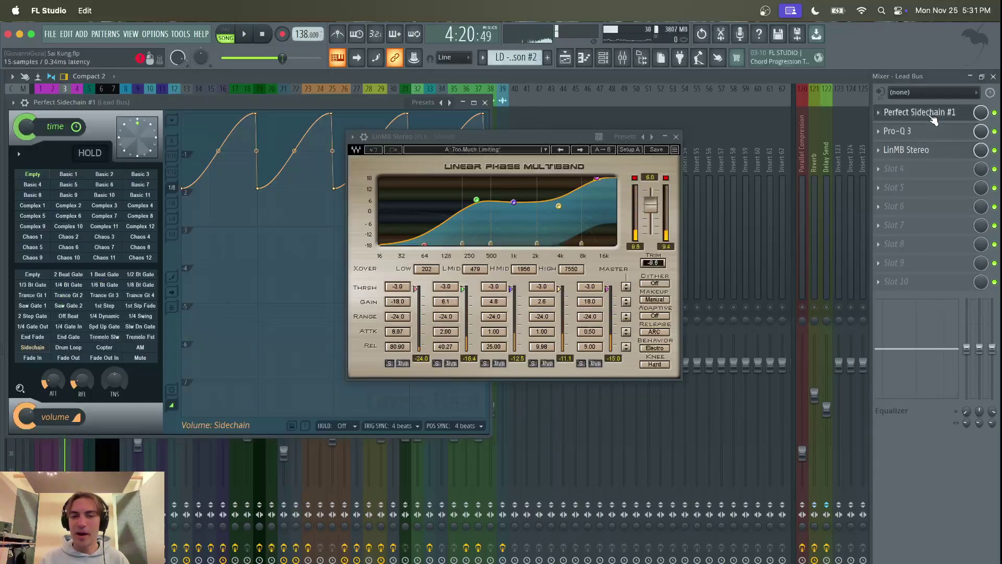
click(678, 137)
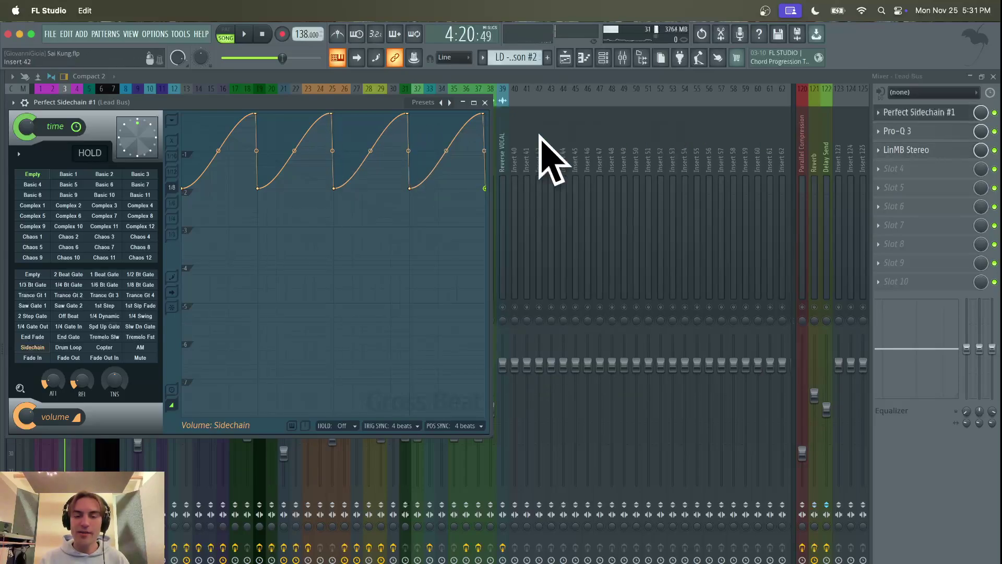
- Open the Lead Bus Pro-Q 3, compare its 1556 Hz mid bell band bypassed and enabled during playback, and pause
click(912, 131)
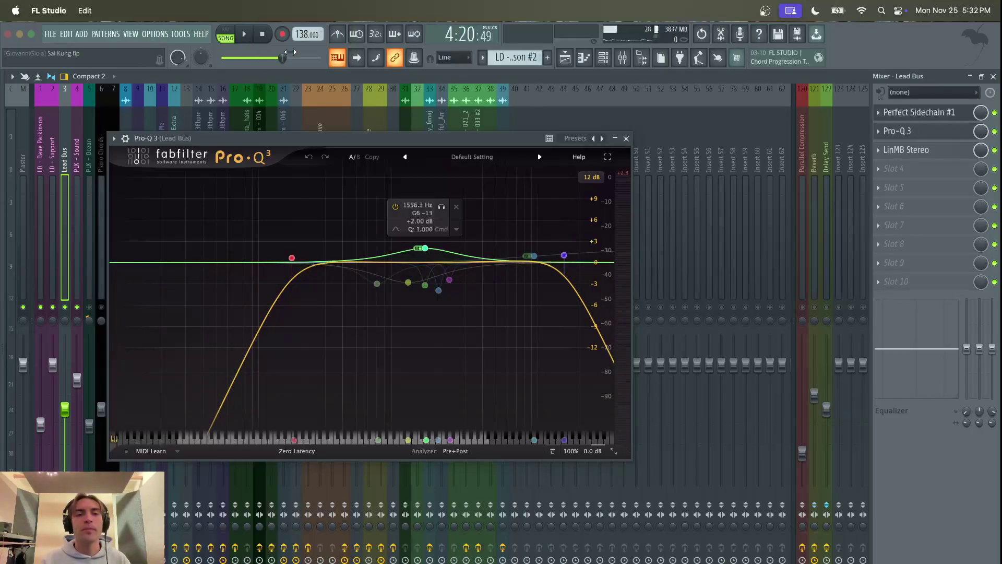
click(246, 35)
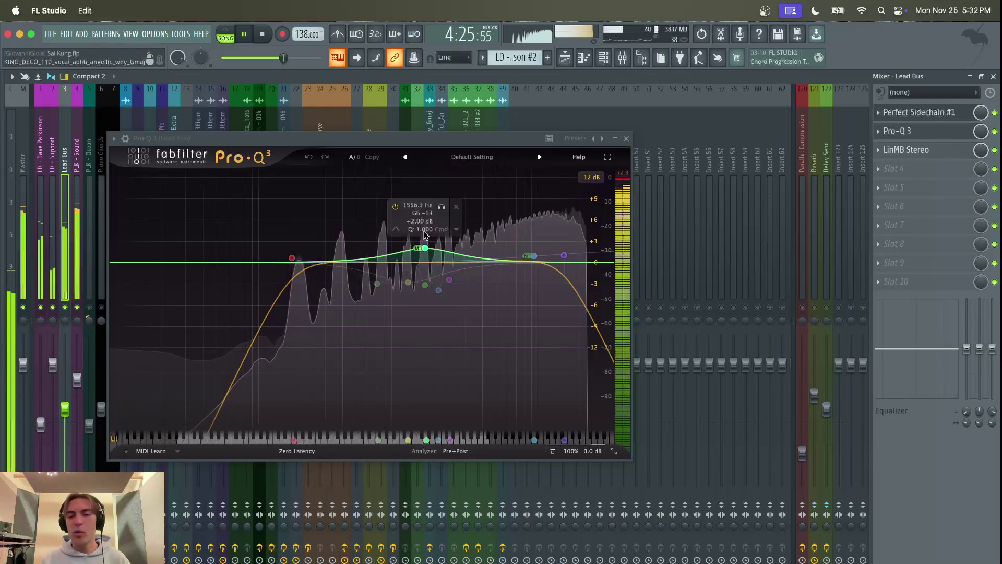
right_click(425, 250)
click(430, 260)
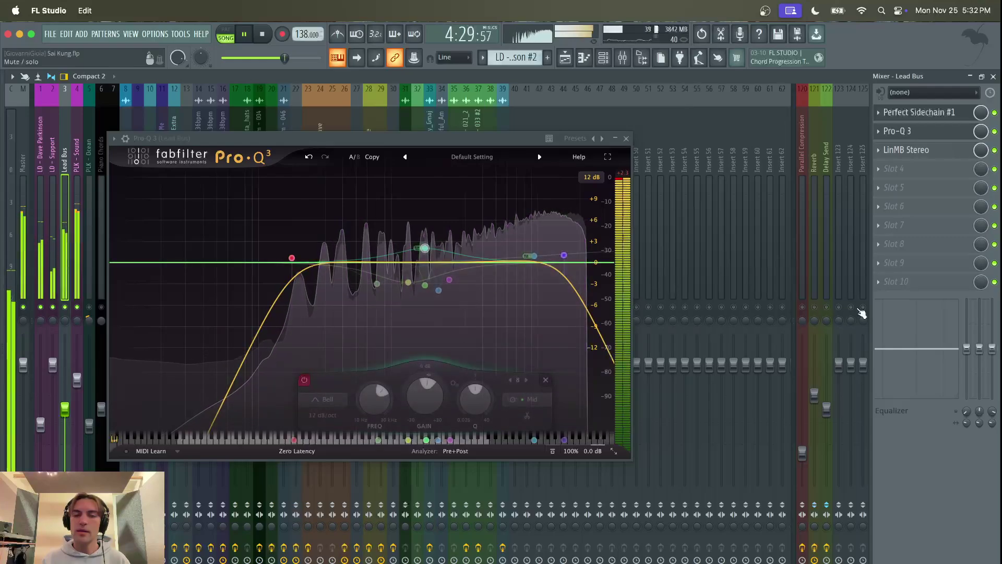
right_click(424, 248)
click(457, 260)
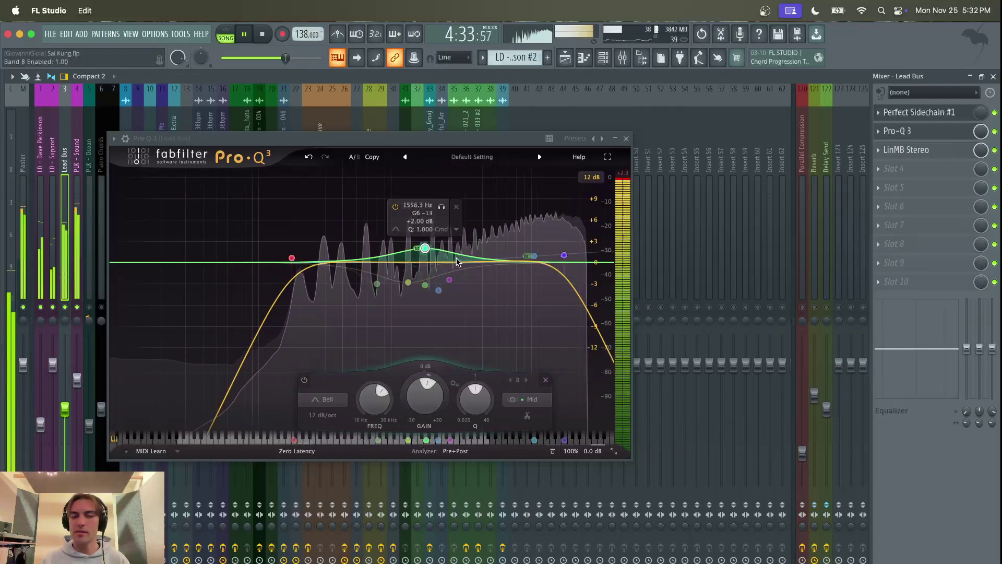
click(249, 39)
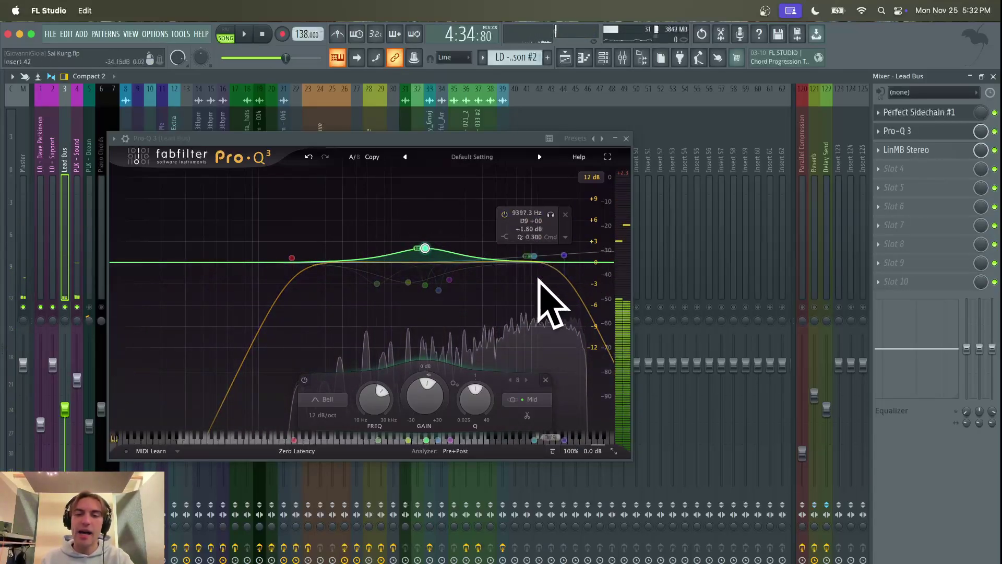
- Compare the Lead Bus with the 15355 Hz high-cut band bypassed and enabled during playback, and close the Pro-Q 3
click(563, 255)
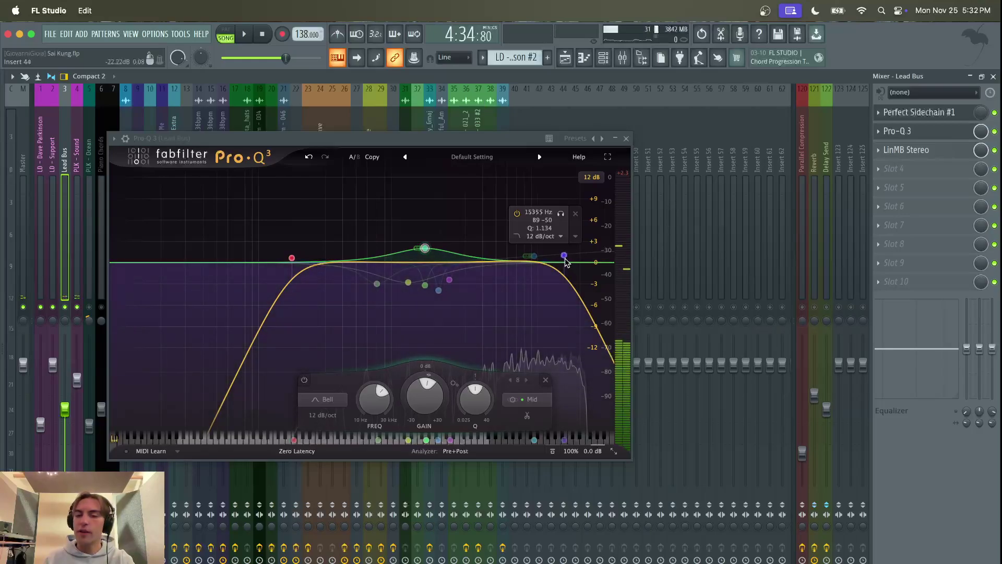
right_click(563, 256)
key(Return)
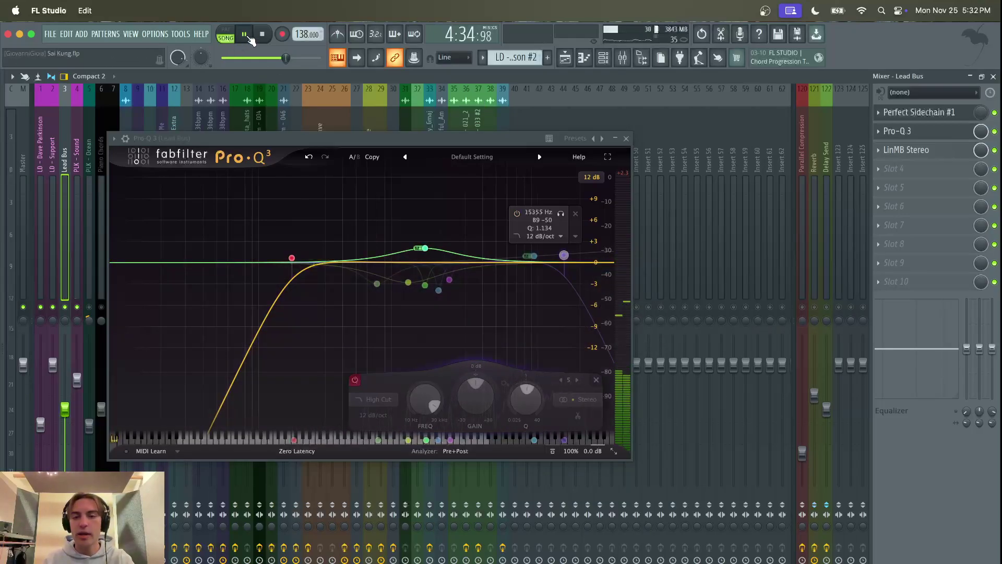
right_click(565, 255)
click(581, 265)
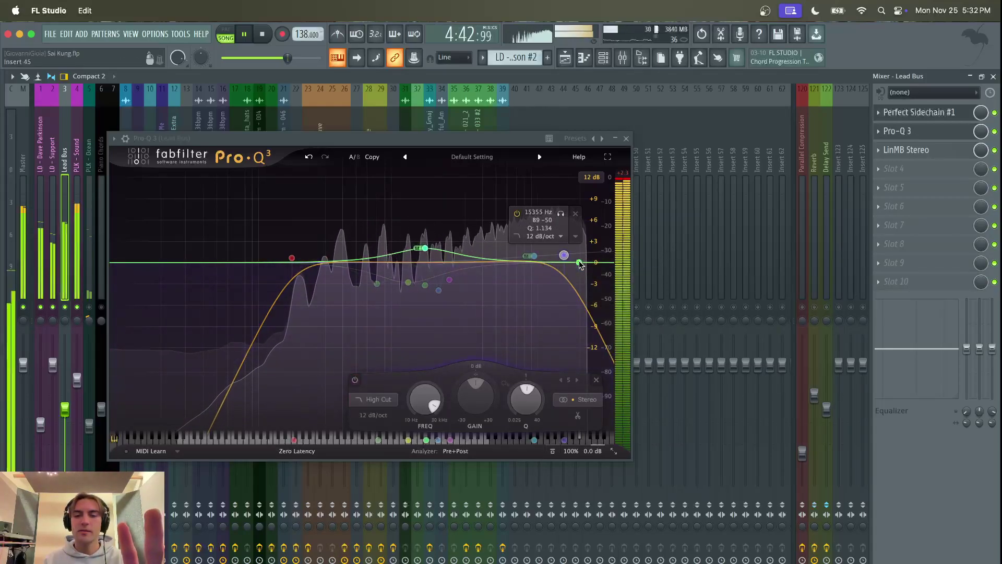
double_click(565, 255)
double_click(564, 255)
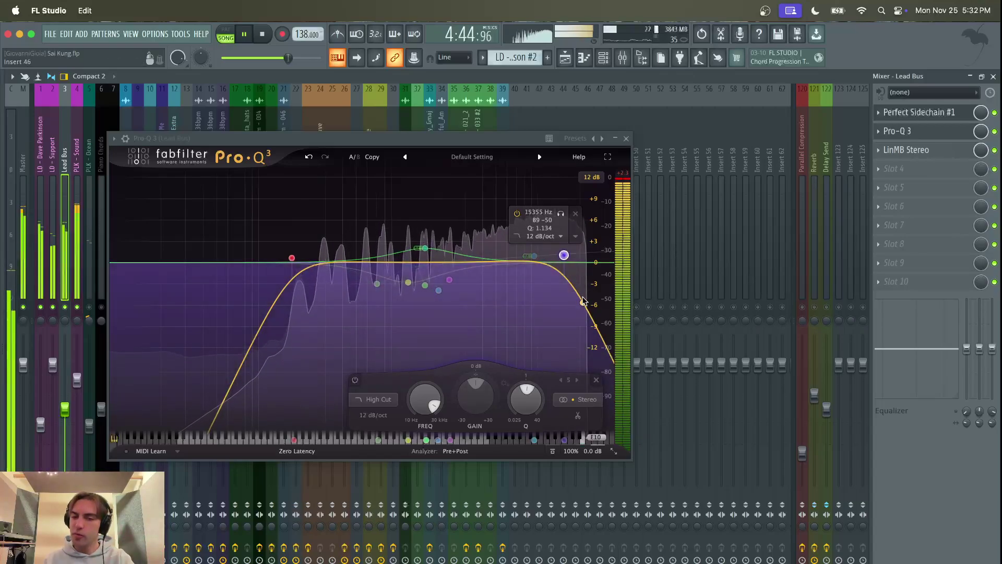
double_click(565, 256)
double_click(564, 255)
click(627, 139)
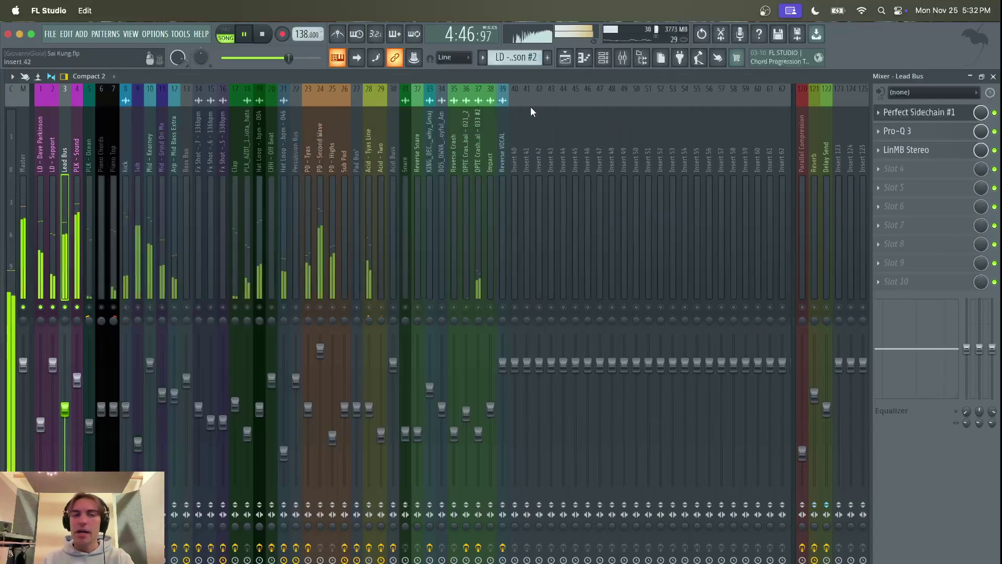
- Pause playback and briefly review the Lead Bus Pro-Q 3 curve once more
click(244, 35)
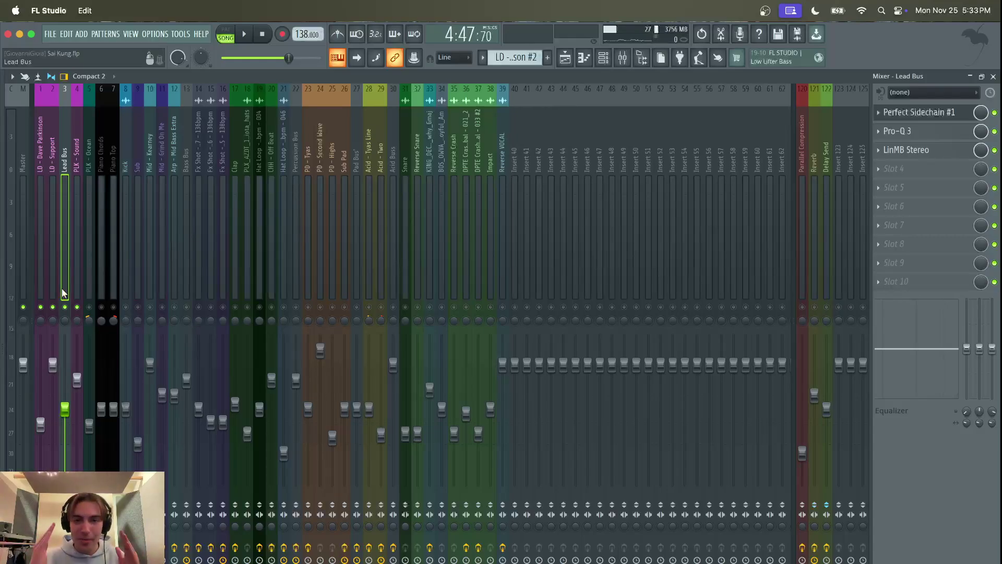
click(913, 137)
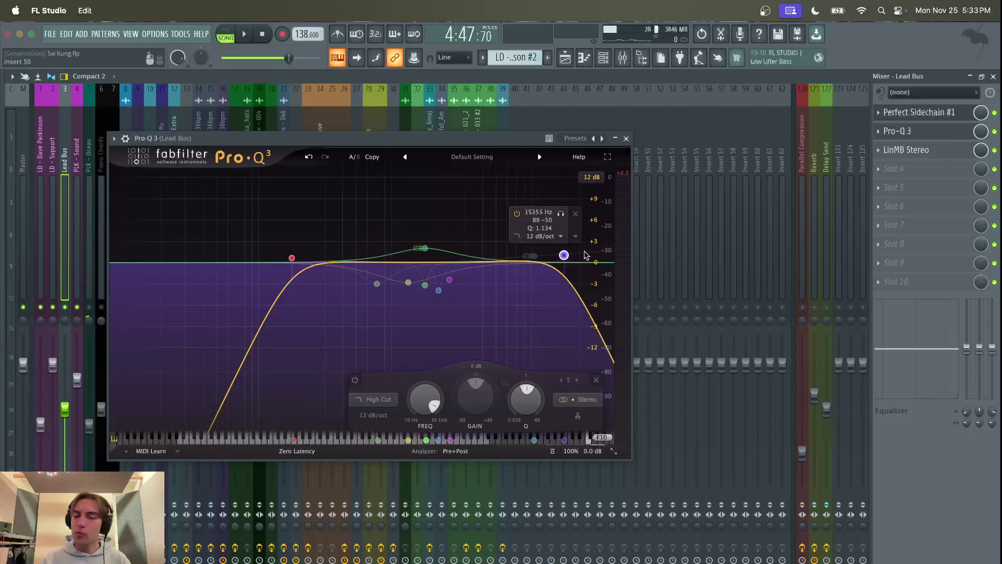
click(626, 139)
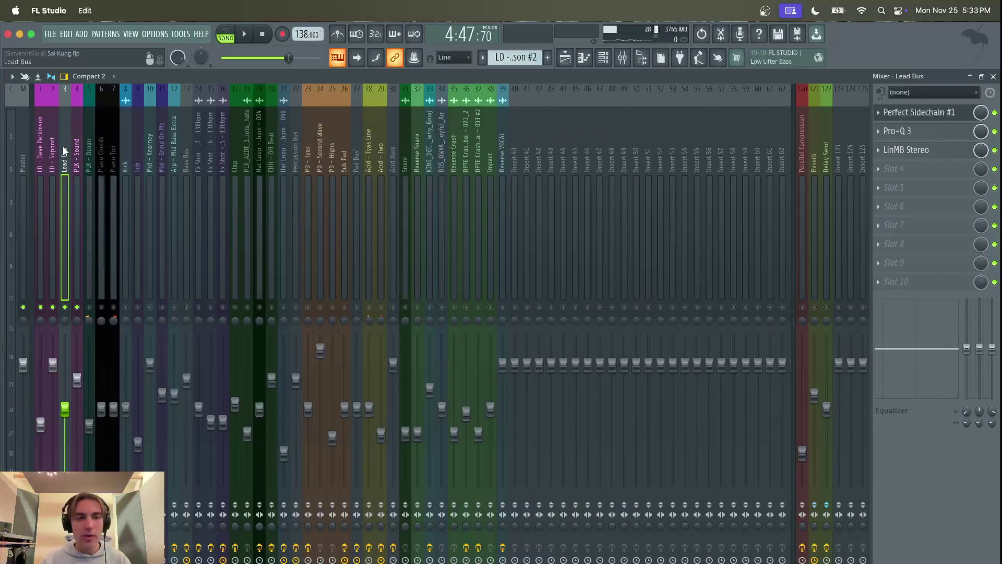
- Unmute all mixer tracks and open the Ozone 9 Maximizer on the Master channel
right_click(261, 309)
right_click(261, 309)
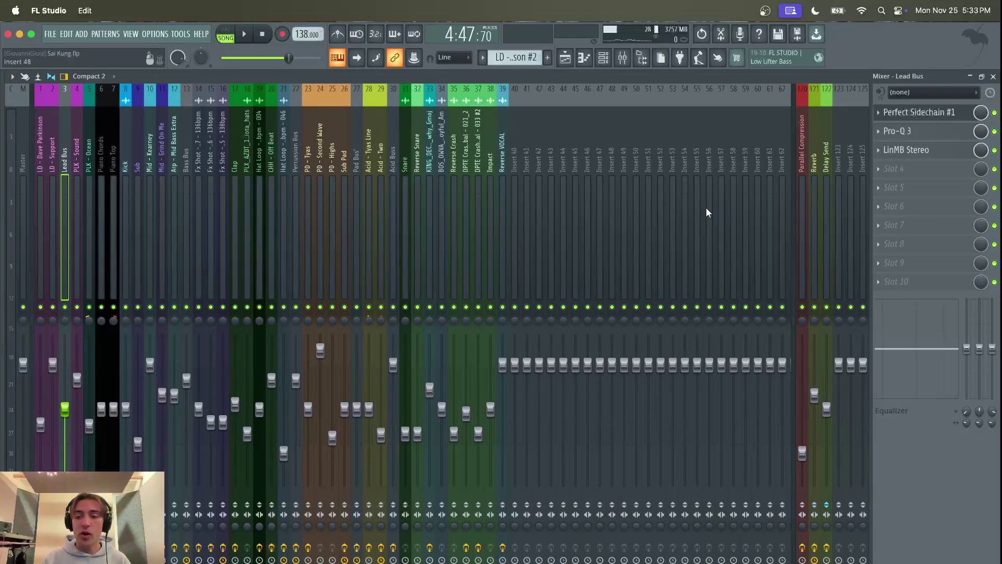
click(27, 145)
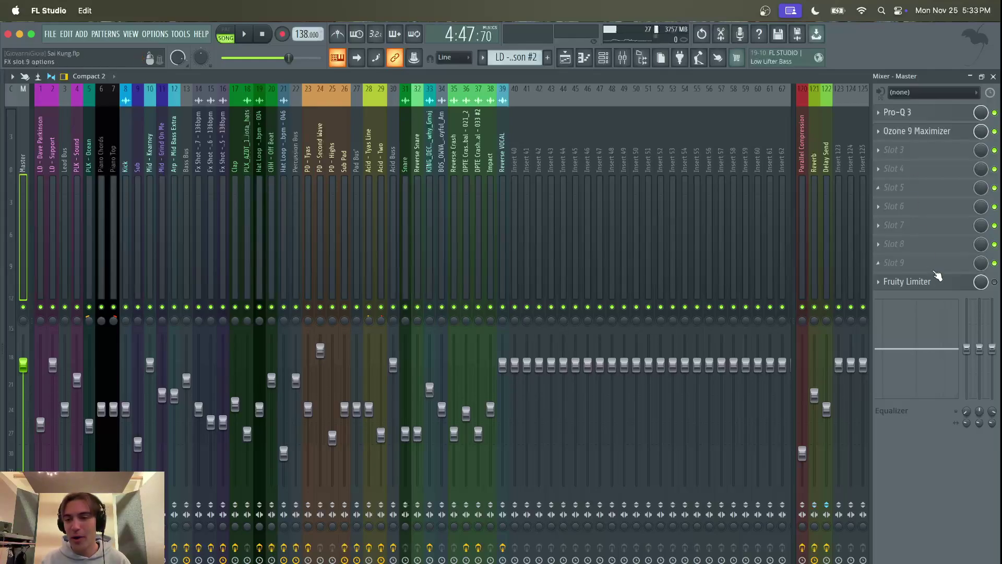
click(938, 135)
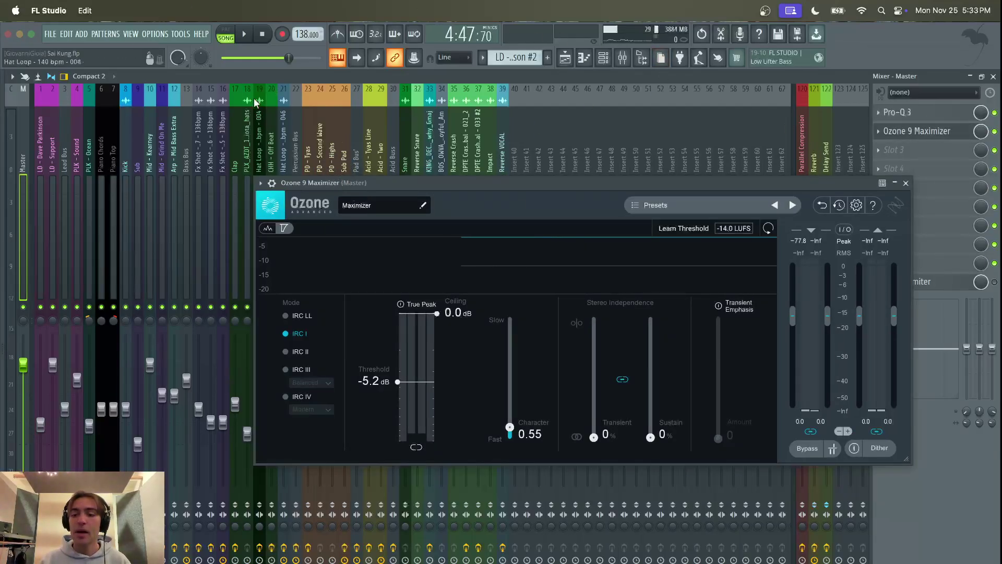
drag(528, 181, 493, 170)
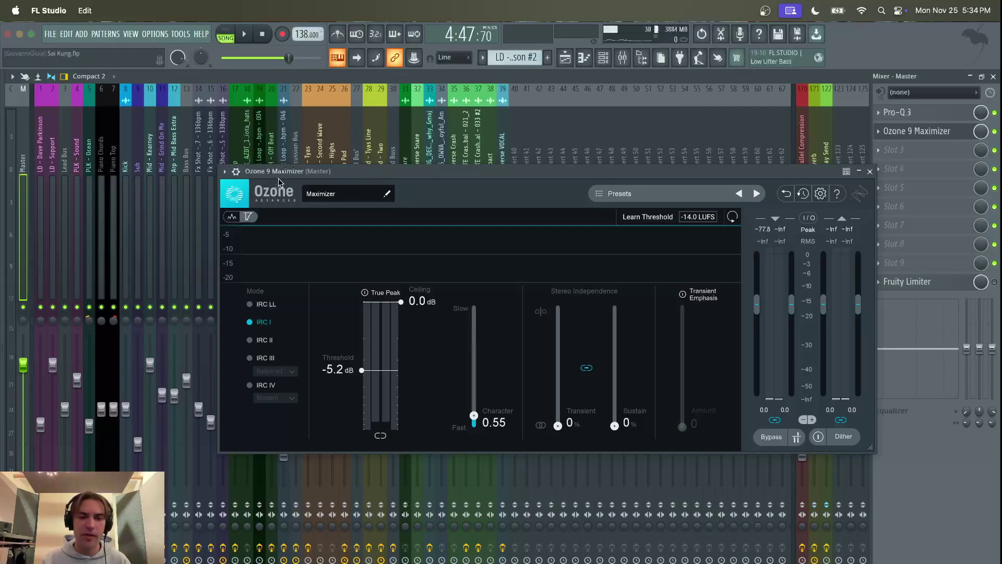
drag(303, 178, 217, 163)
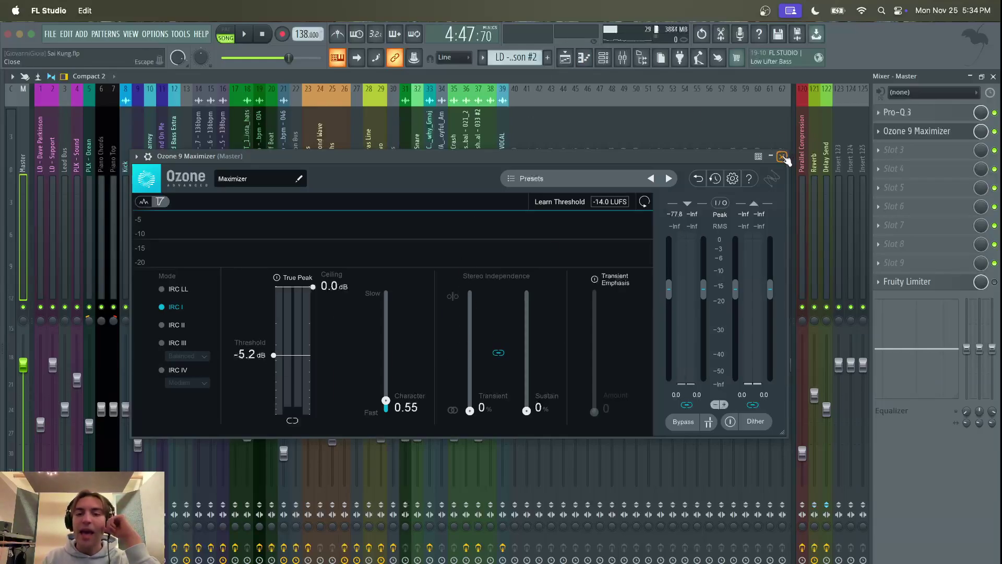
- Examine the Master's Pro-Q 3 low cut at 32 Hz and the Ozone 9 Maximizer's threshold, ceiling and True Peak settings
click(928, 112)
mouse_move(301, 448)
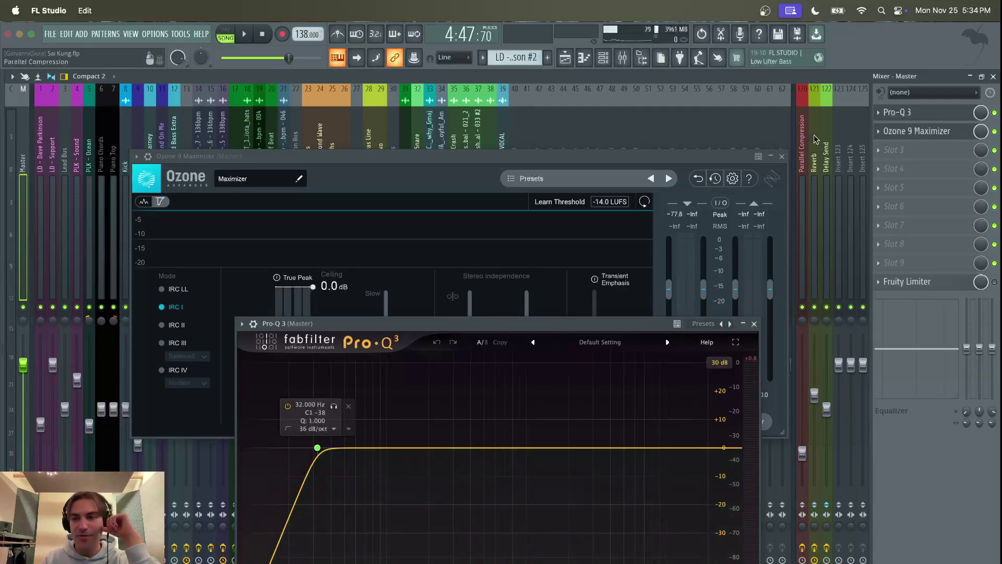
click(914, 131)
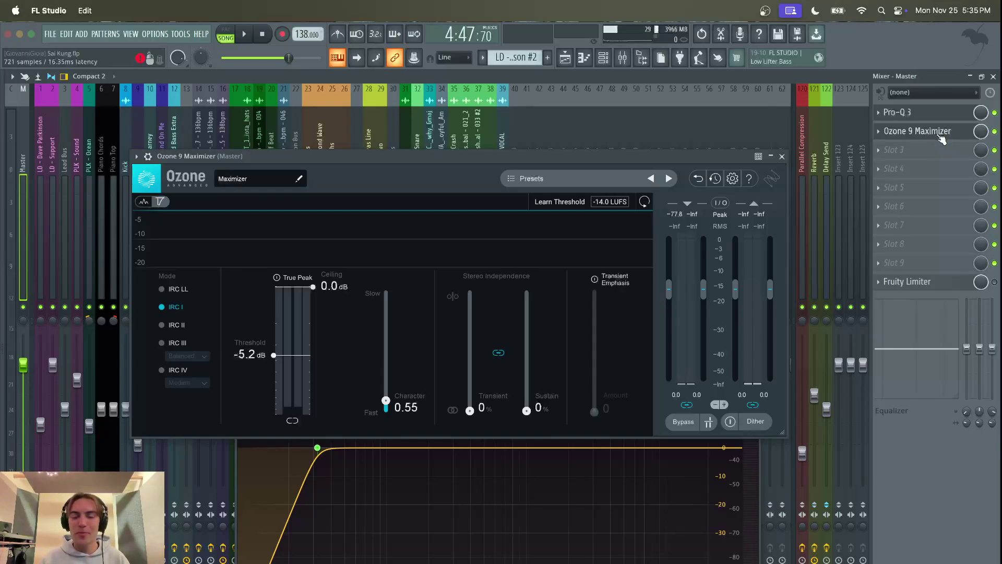
click(935, 133)
click(935, 134)
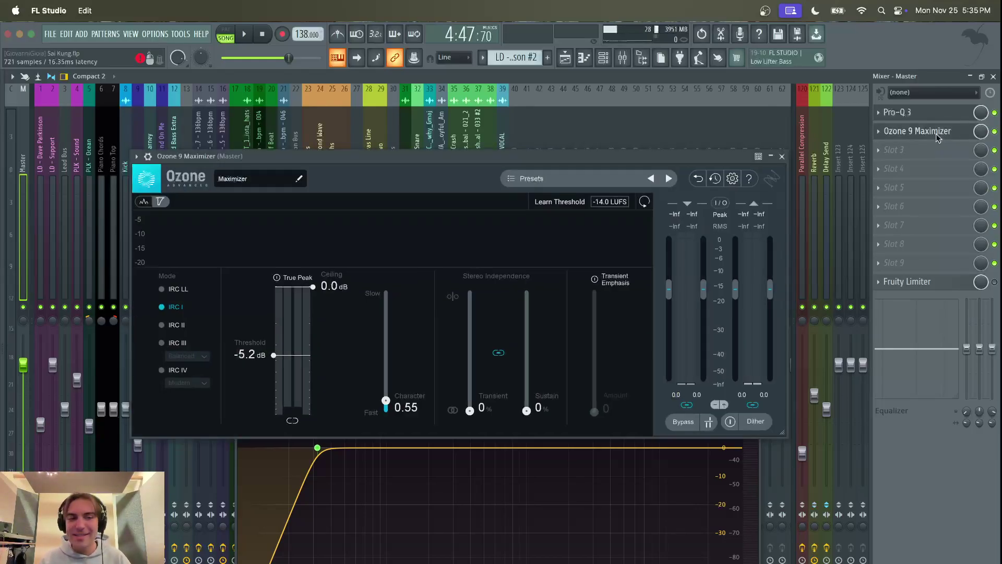
drag(440, 155, 500, 145)
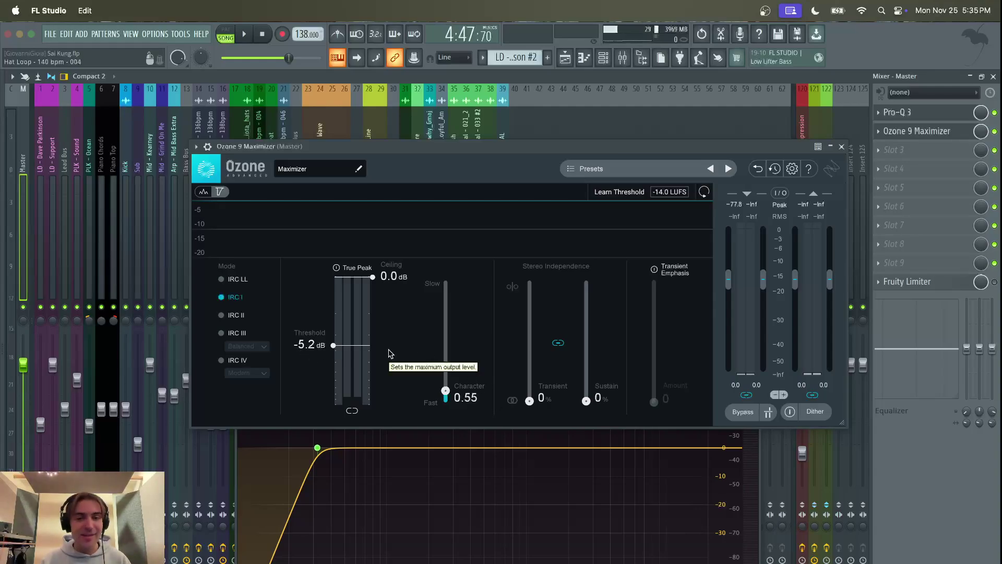
mouse_move(340, 268)
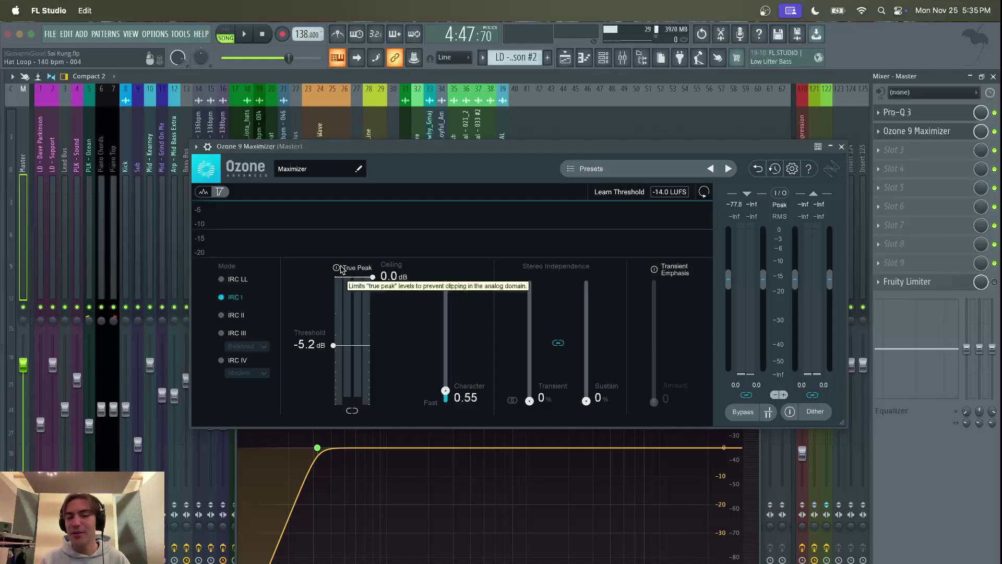
mouse_move(452, 299)
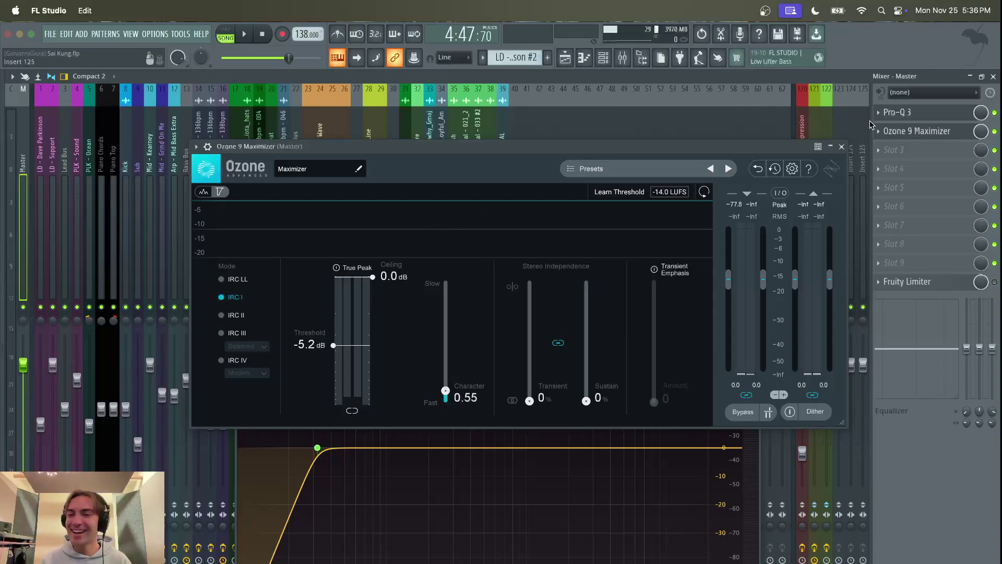
- Close the Master's Ozone 9 Maximizer and Pro-Q 3 windows
click(842, 147)
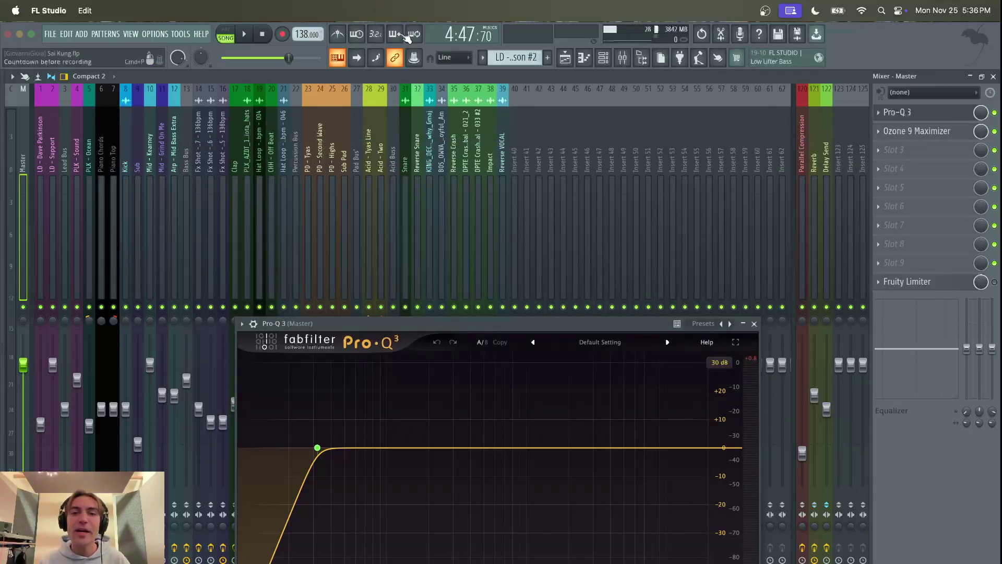
click(936, 118)
click(935, 117)
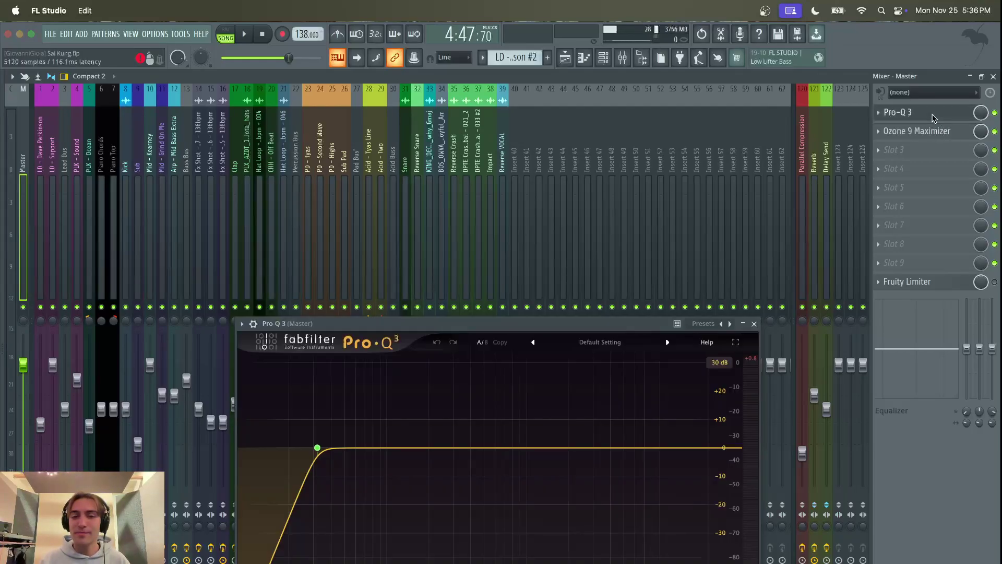
click(754, 324)
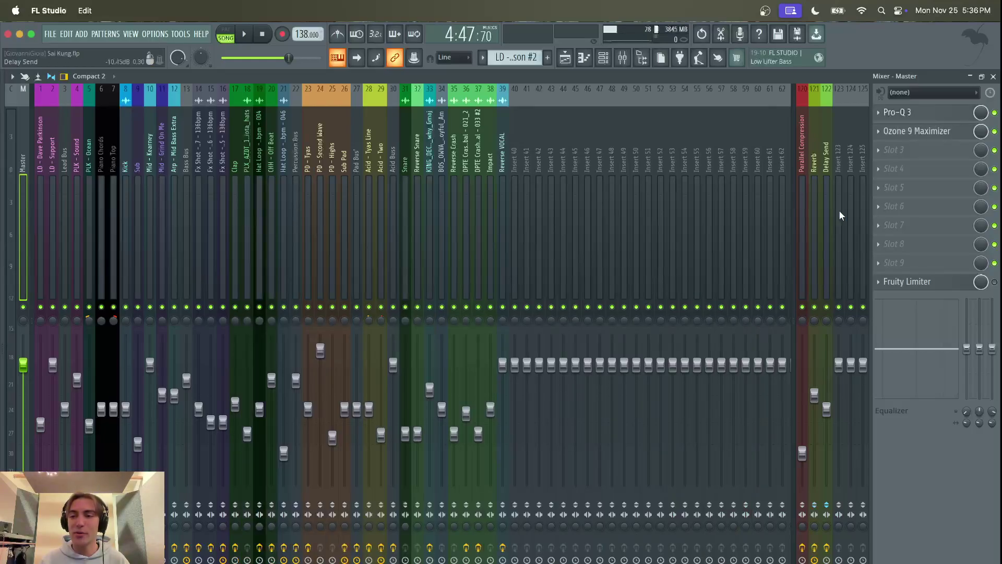
- Compare the Master's Ozone 9 Maximizer bypassed and enabled during playback, with the Master fader lowered to about -4.9 dB, and pause
click(957, 131)
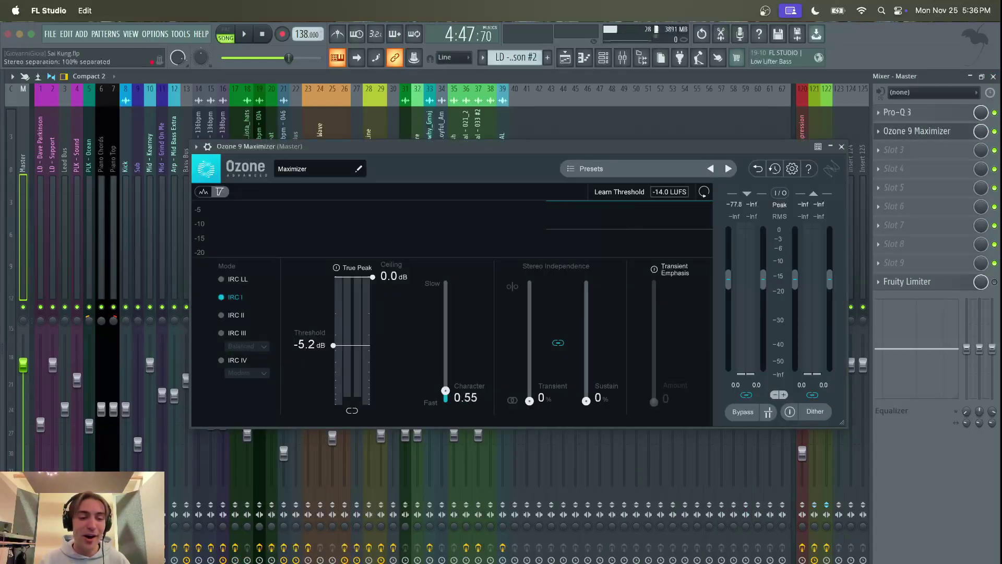
click(752, 413)
click(771, 413)
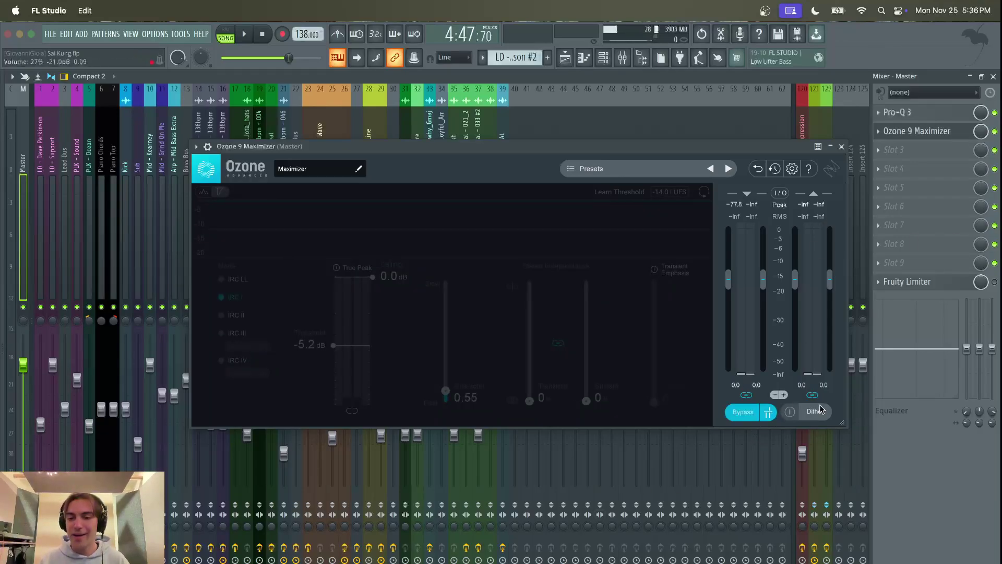
click(244, 34)
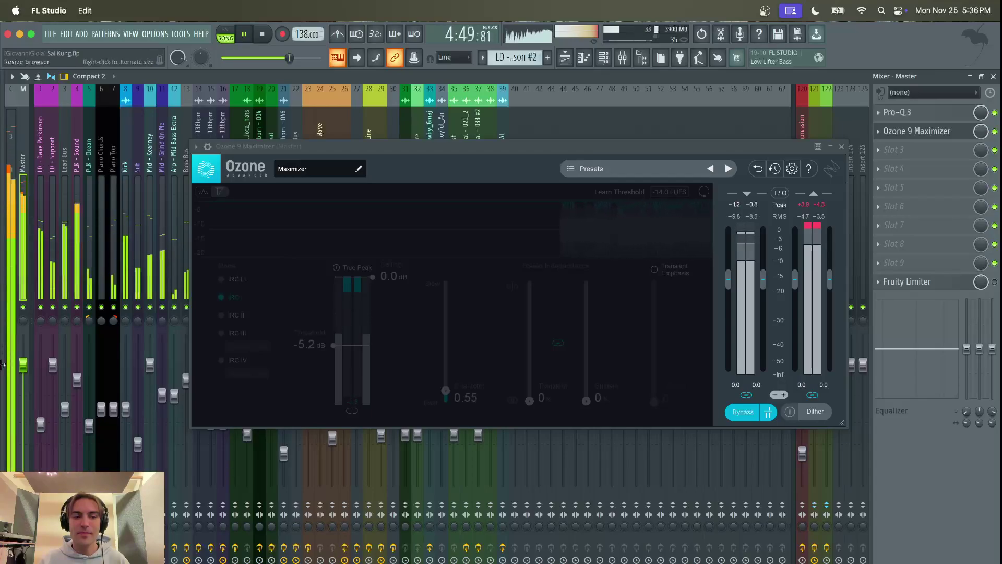
drag(23, 364, 23, 389)
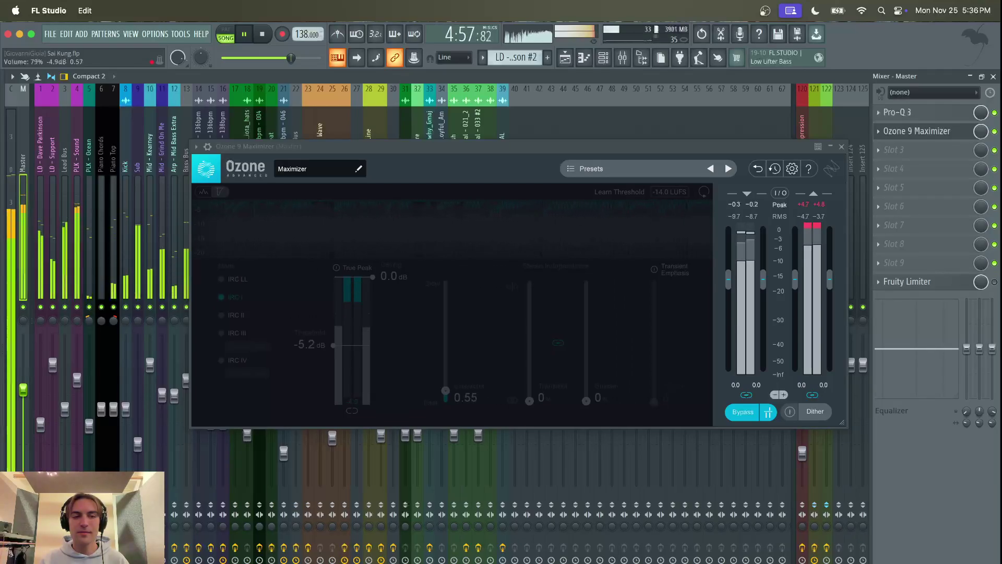
click(748, 413)
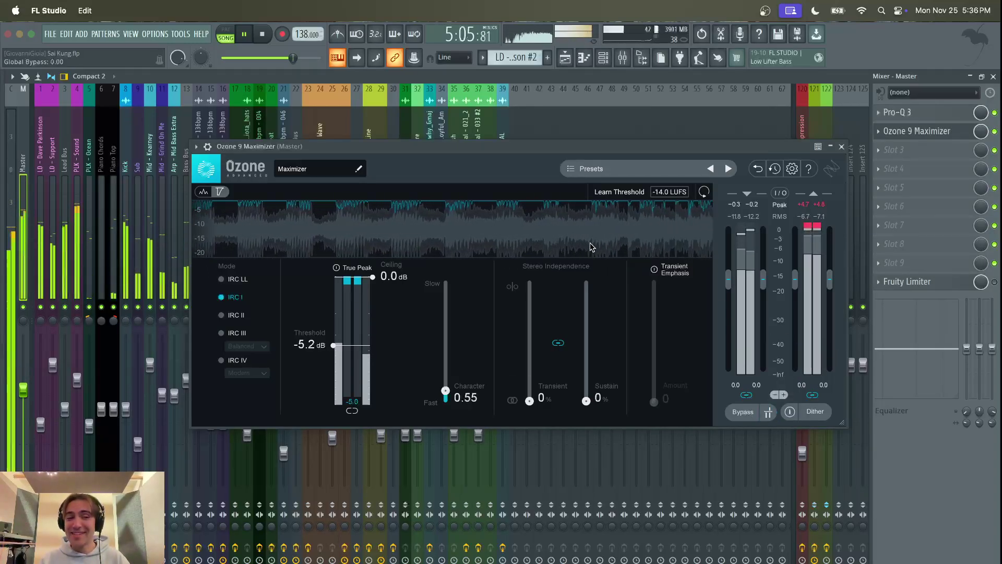
click(246, 35)
- Reset the Master volume fader to its default level and close the Ozone 9 Maximizer
right_click(23, 387)
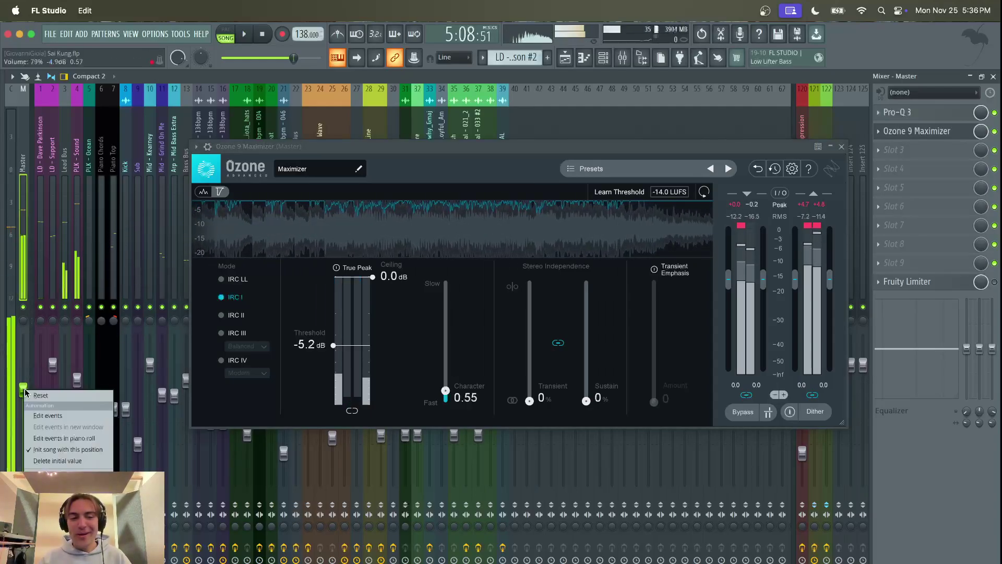
click(47, 399)
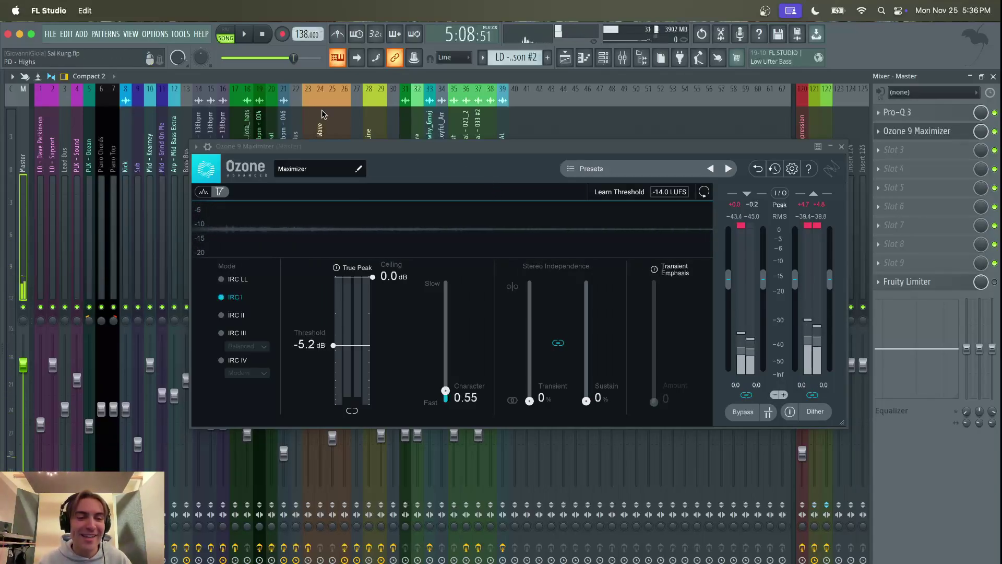
click(841, 147)
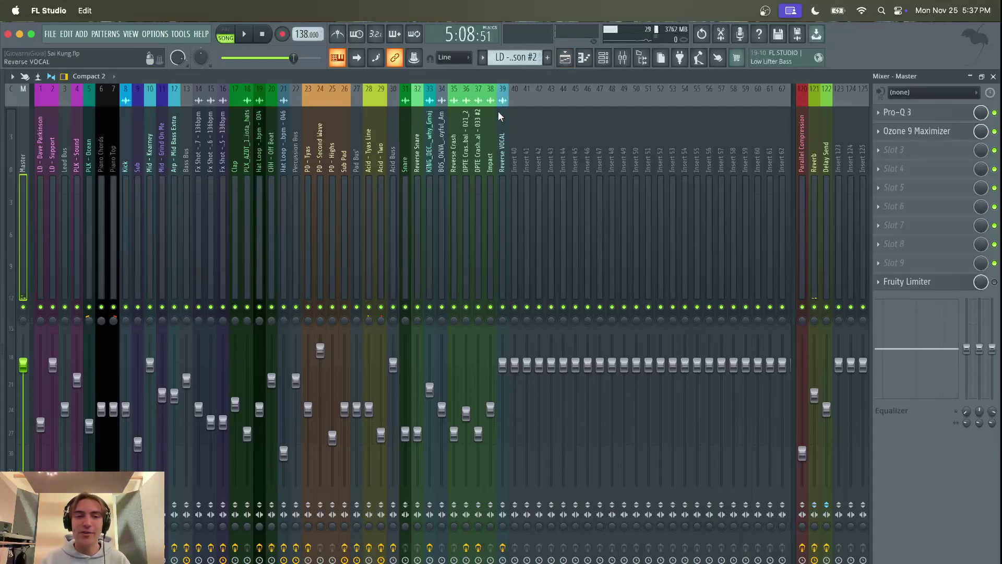
- Open the Playlist and show the full arrangement from start to end
click(567, 59)
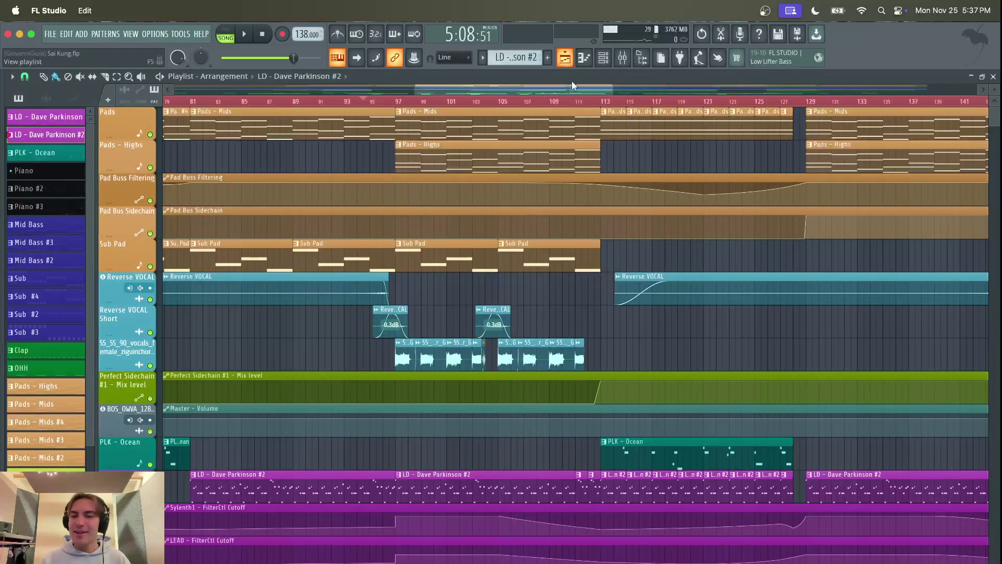
scroll(650, 178, down, 3)
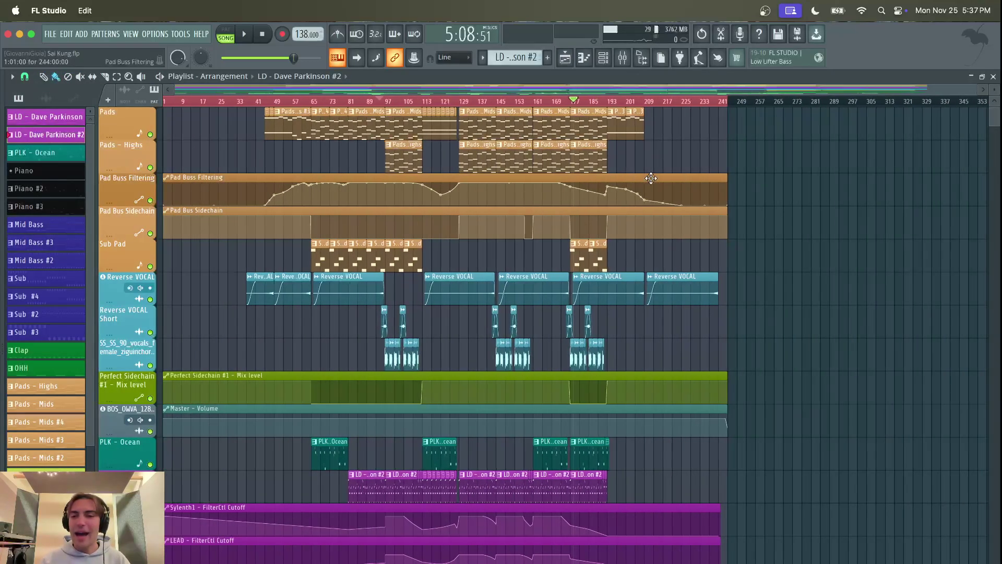